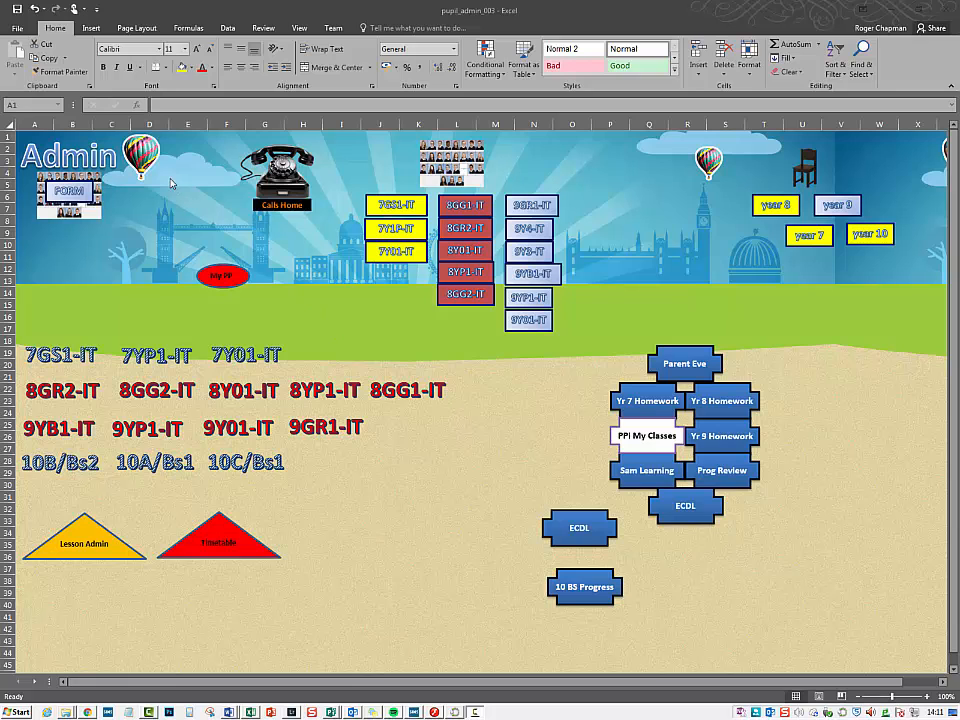
Check the user name setting in the general Excel options and leave it as it is
click(22, 32)
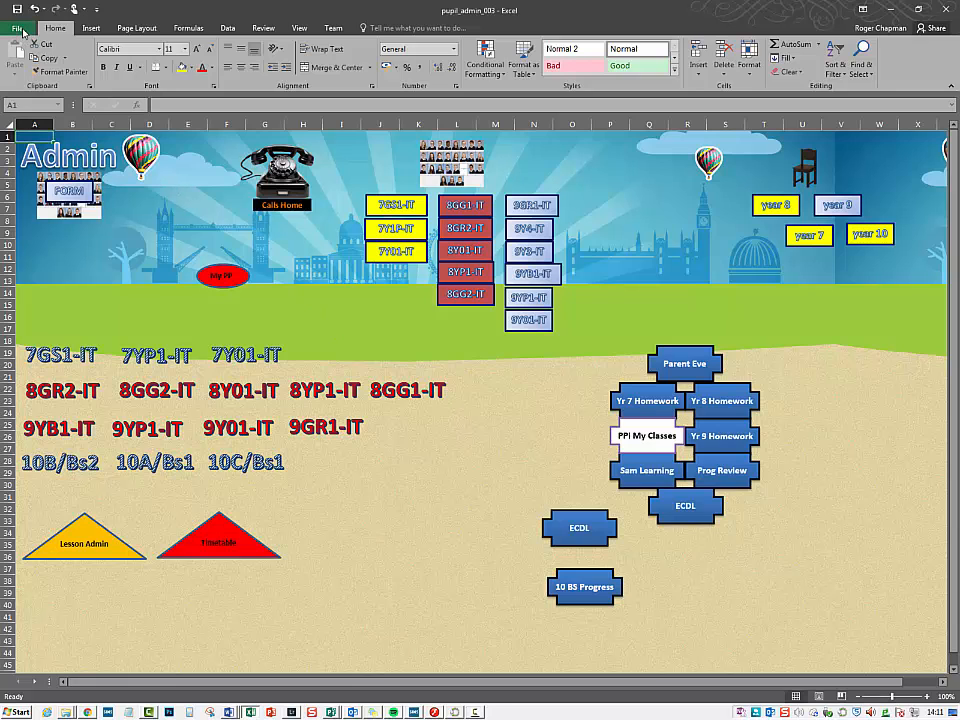
click(22, 32)
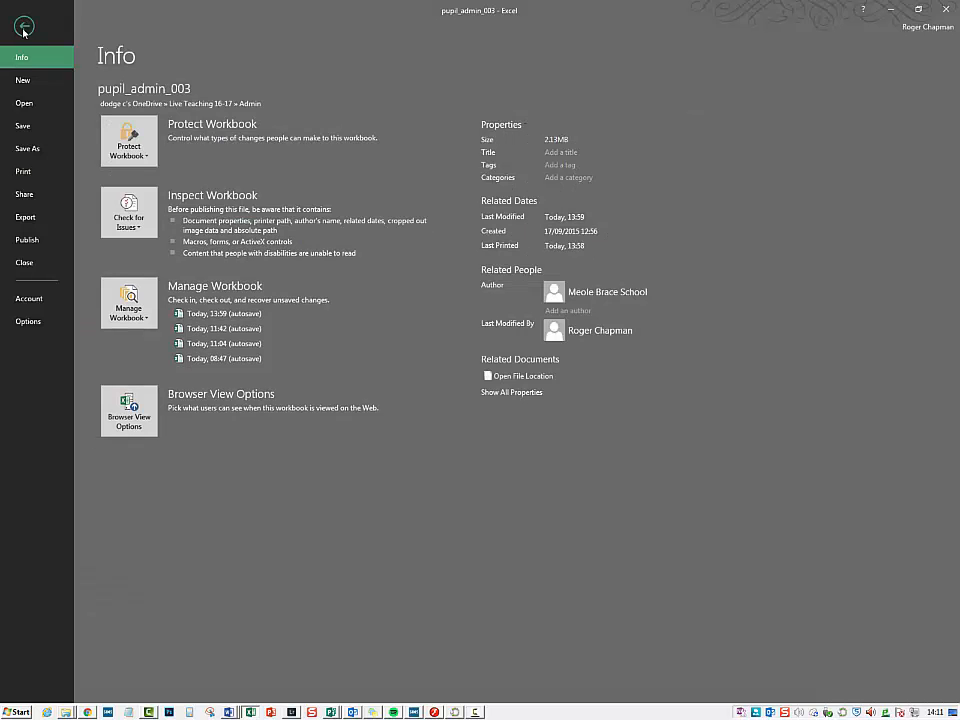
click(30, 322)
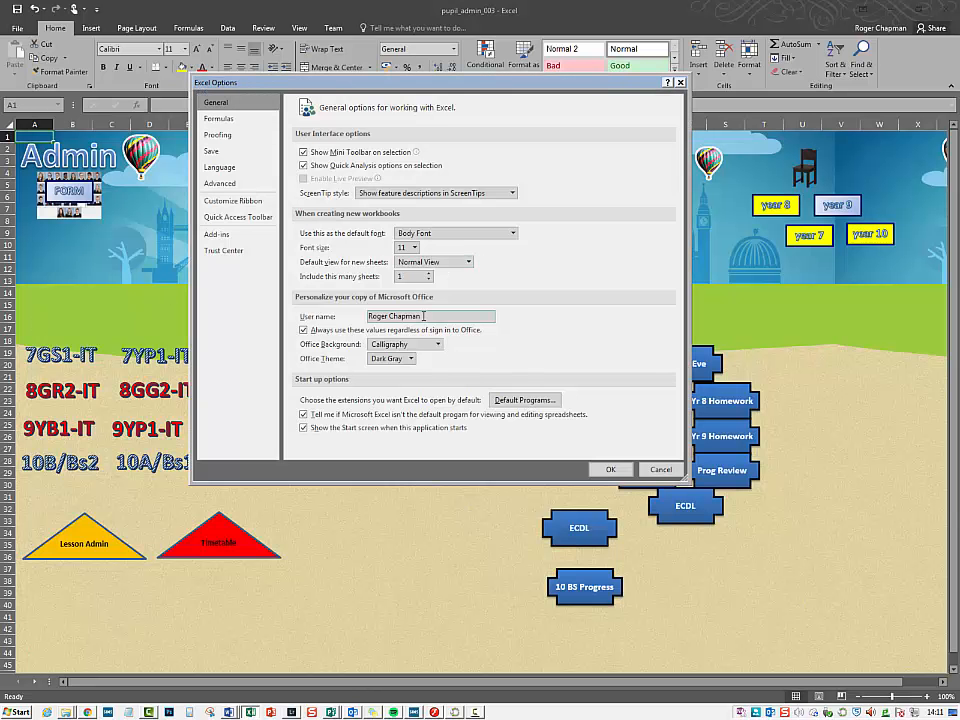
drag(424, 316, 357, 318)
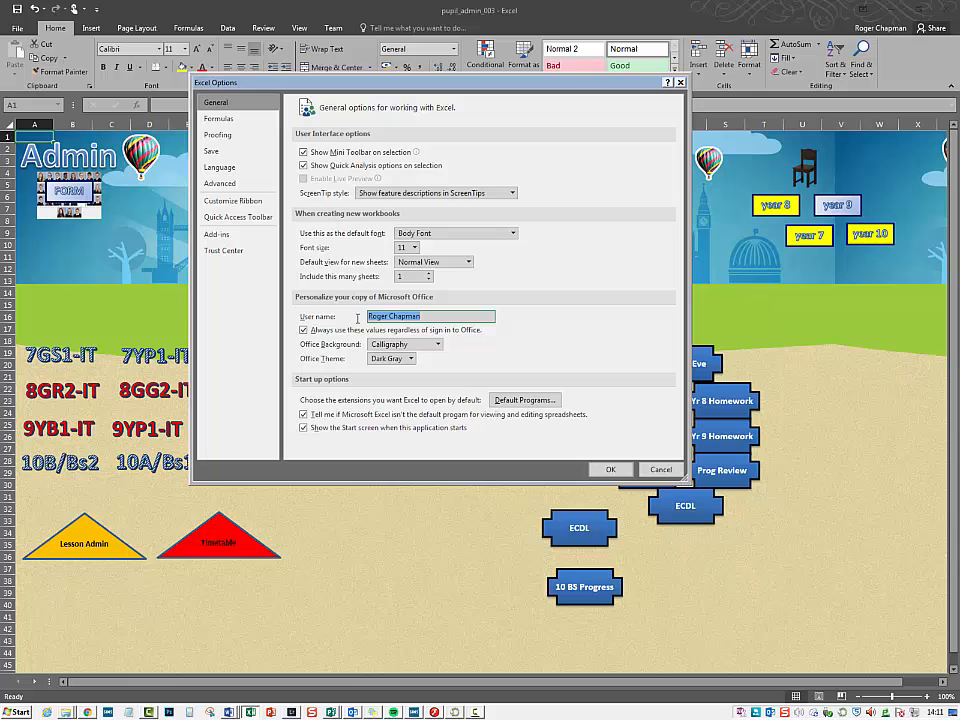
click(662, 470)
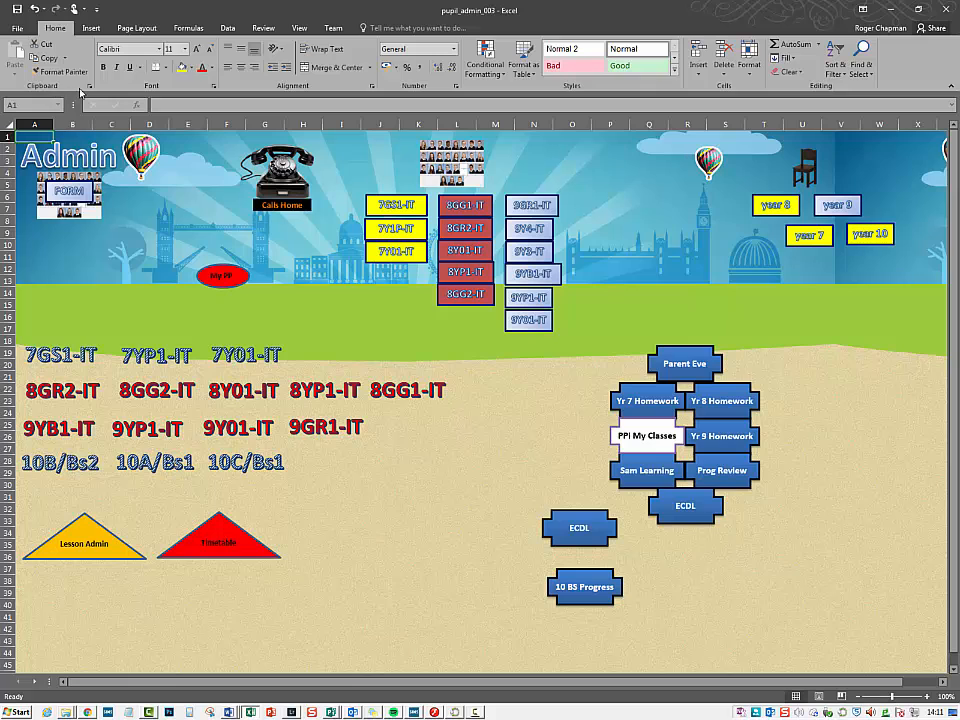
View the detailed font formatting settings for cell A1 without applying any
click(213, 87)
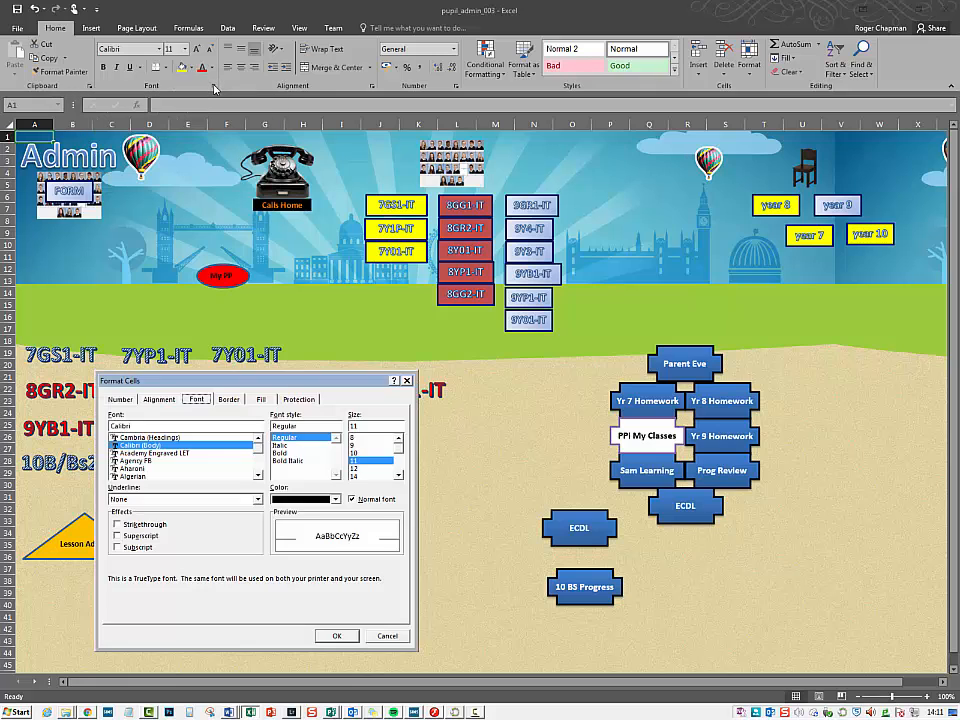
click(390, 636)
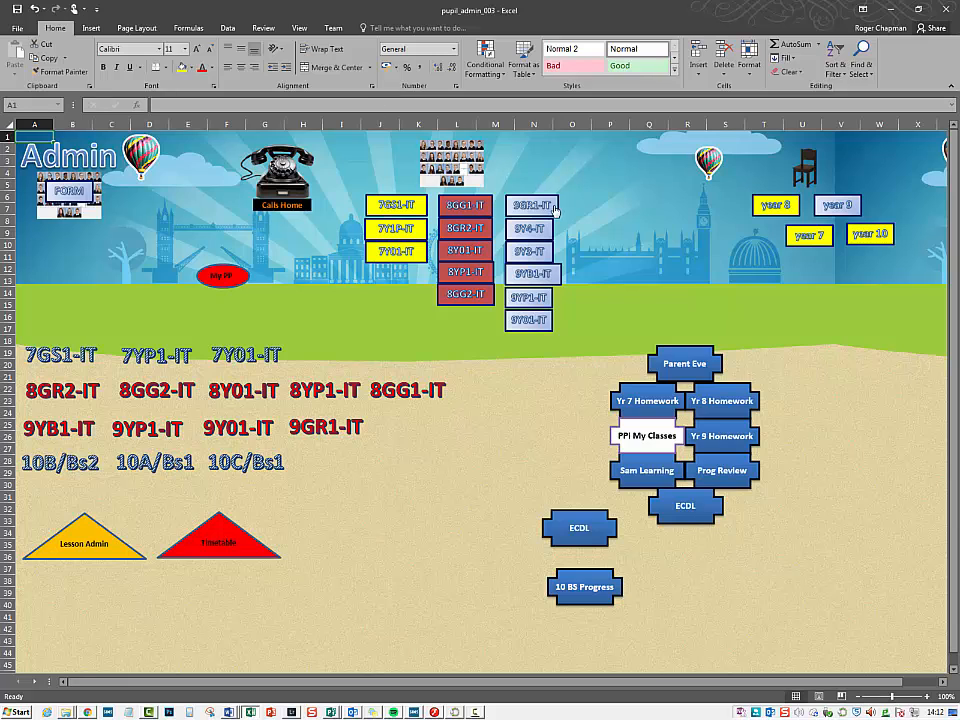
Collapse the ribbon, restore it, and look over the ribbon display options
click(951, 88)
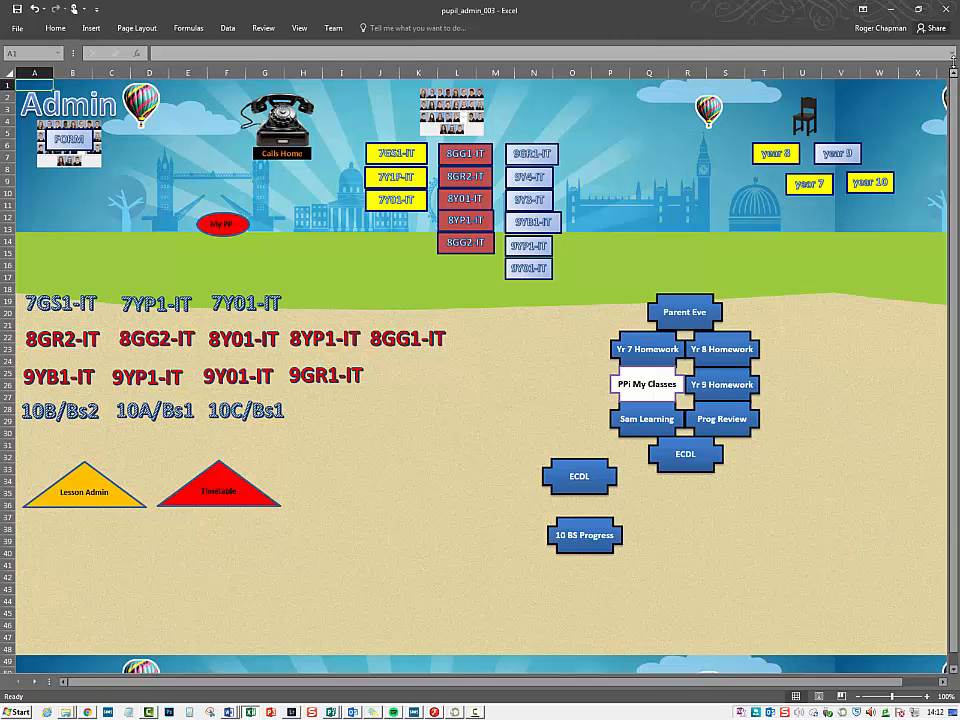
click(336, 29)
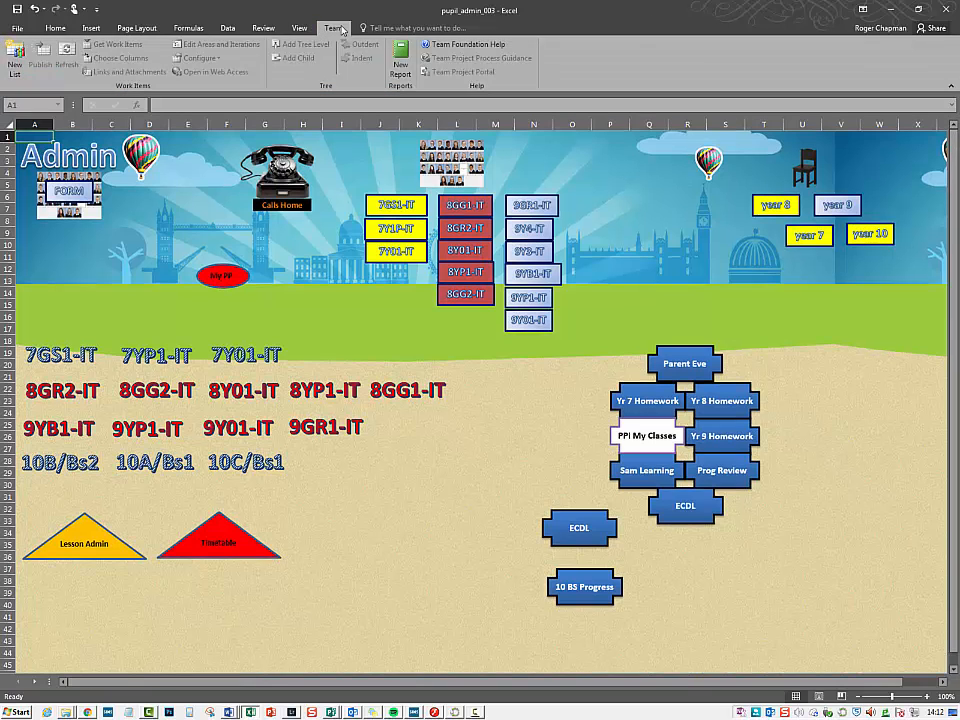
click(862, 10)
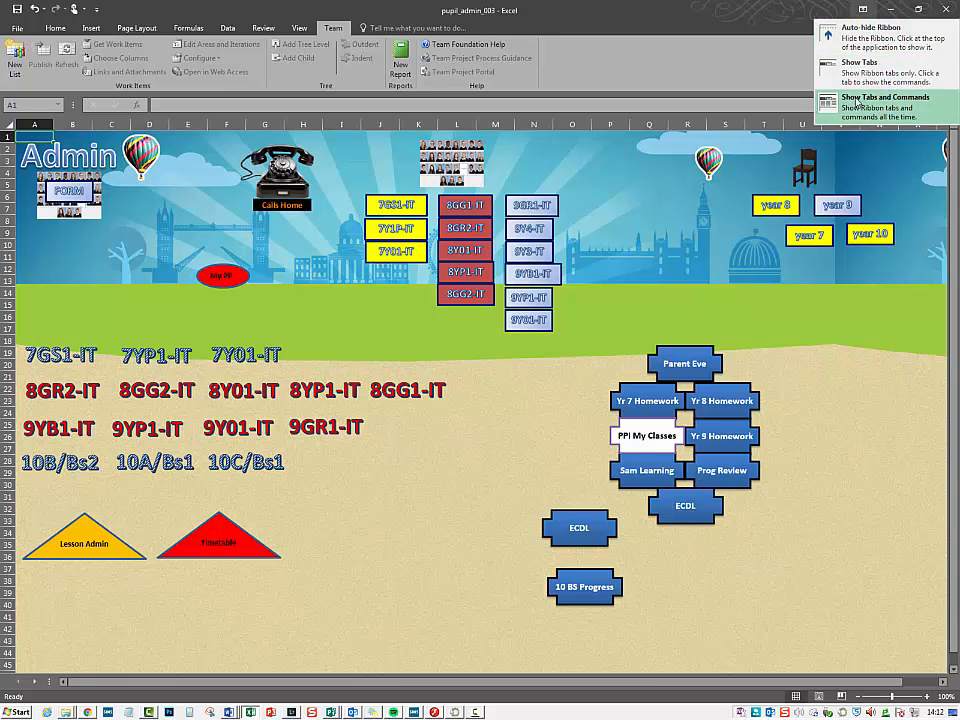
click(794, 21)
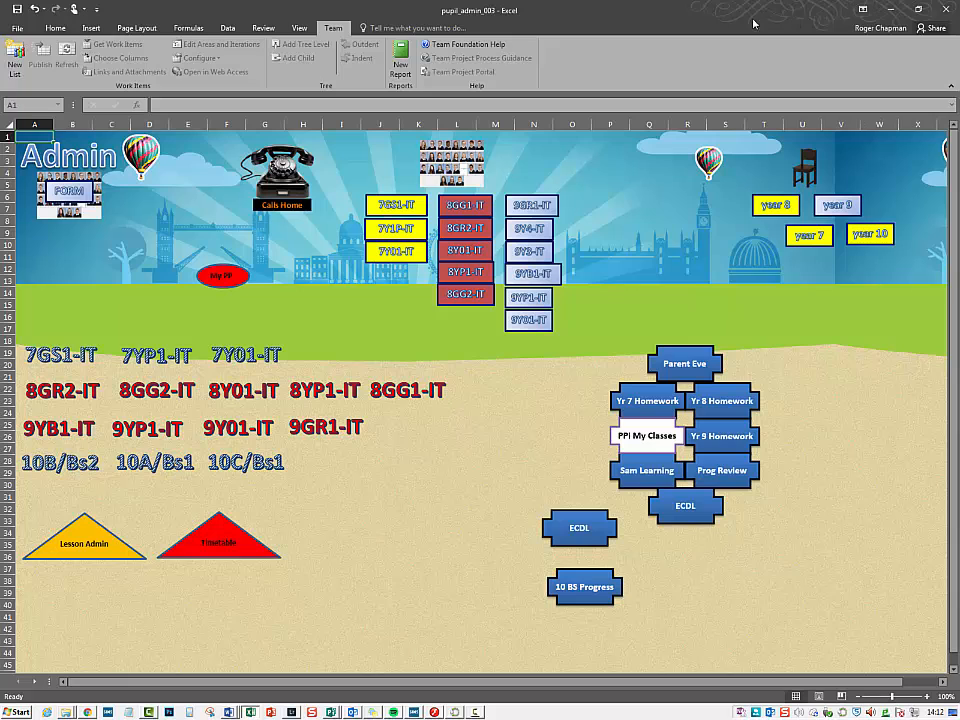
Apply all borders and a thick outside border to cells C3:E8
scroll(419, 50, up, 7)
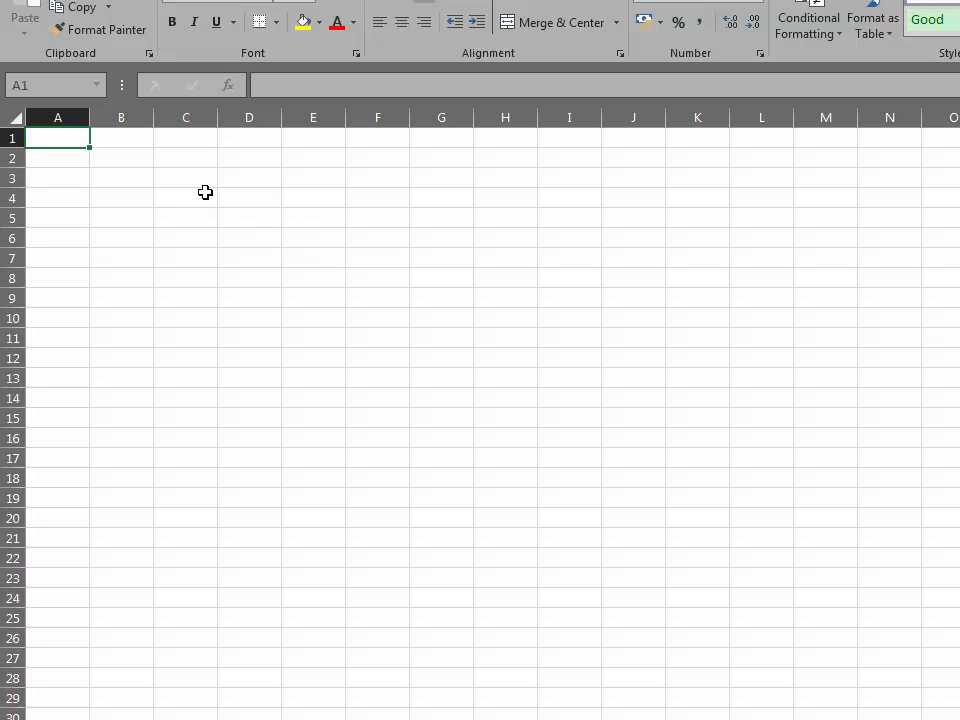
drag(201, 180, 293, 288)
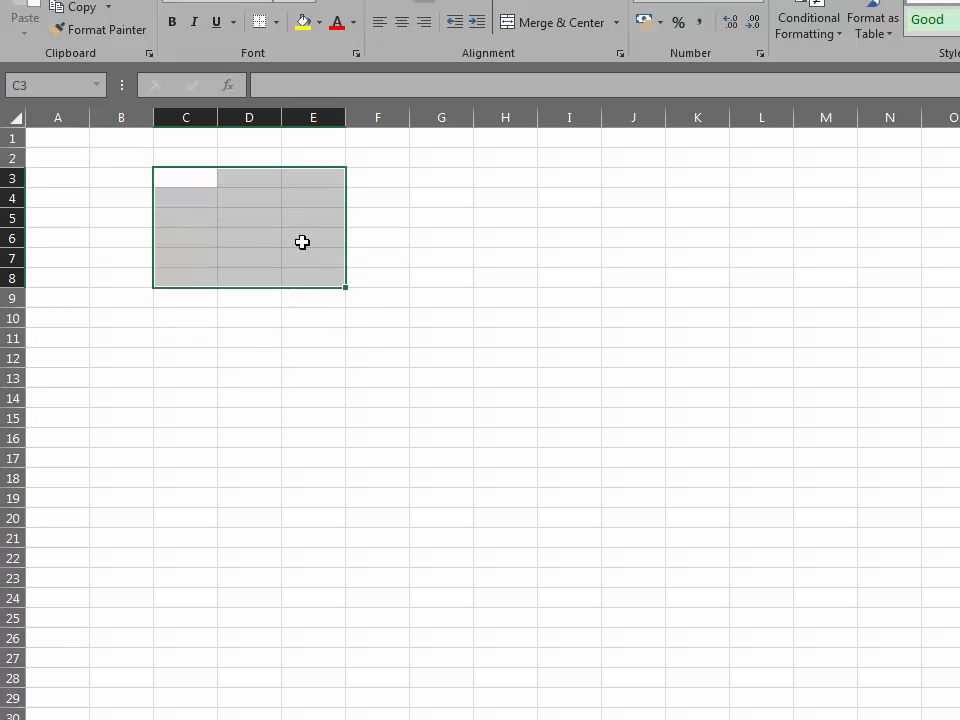
click(280, 24)
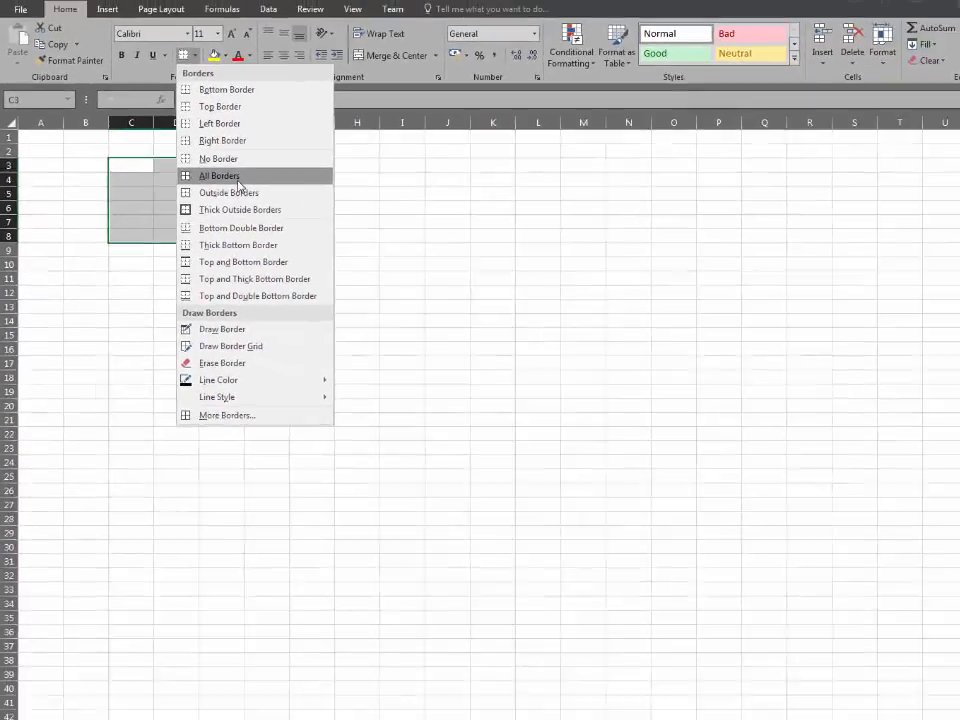
click(305, 192)
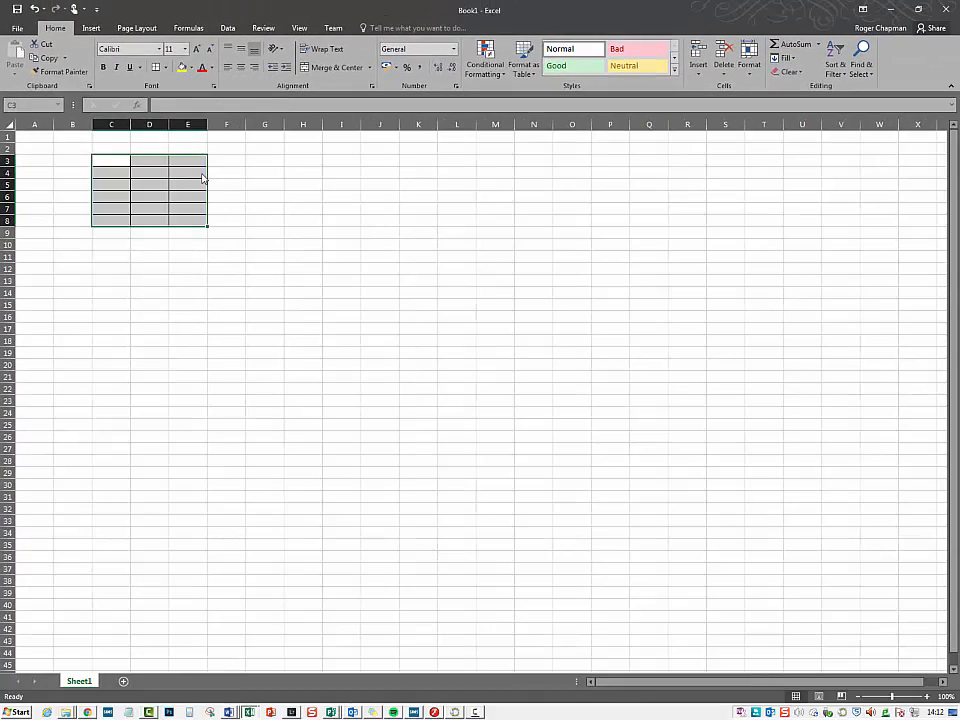
click(167, 67)
click(186, 202)
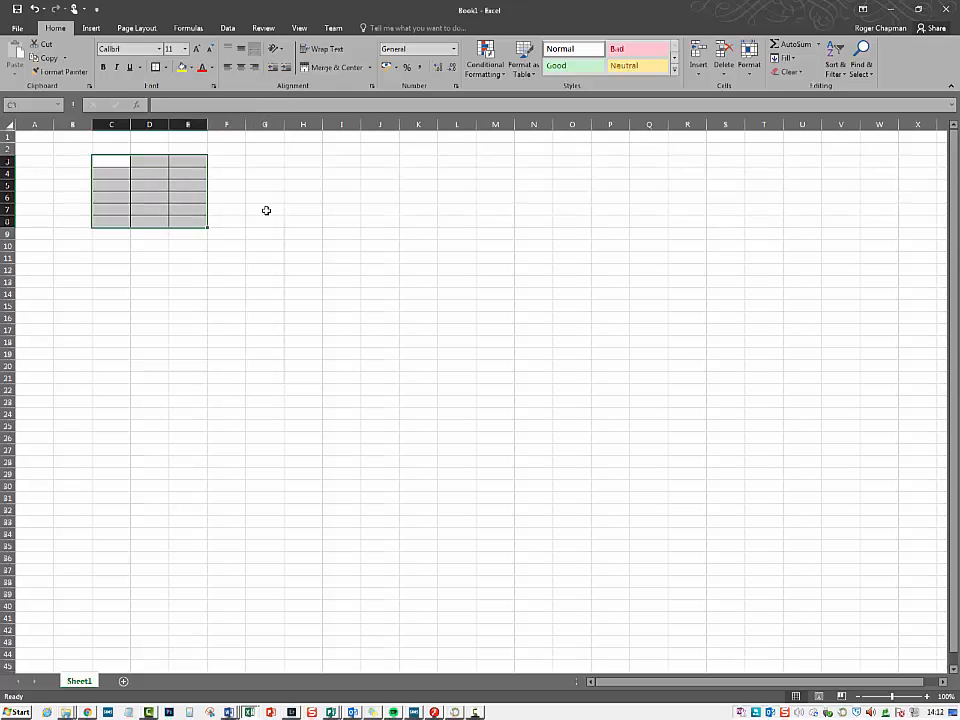
click(266, 210)
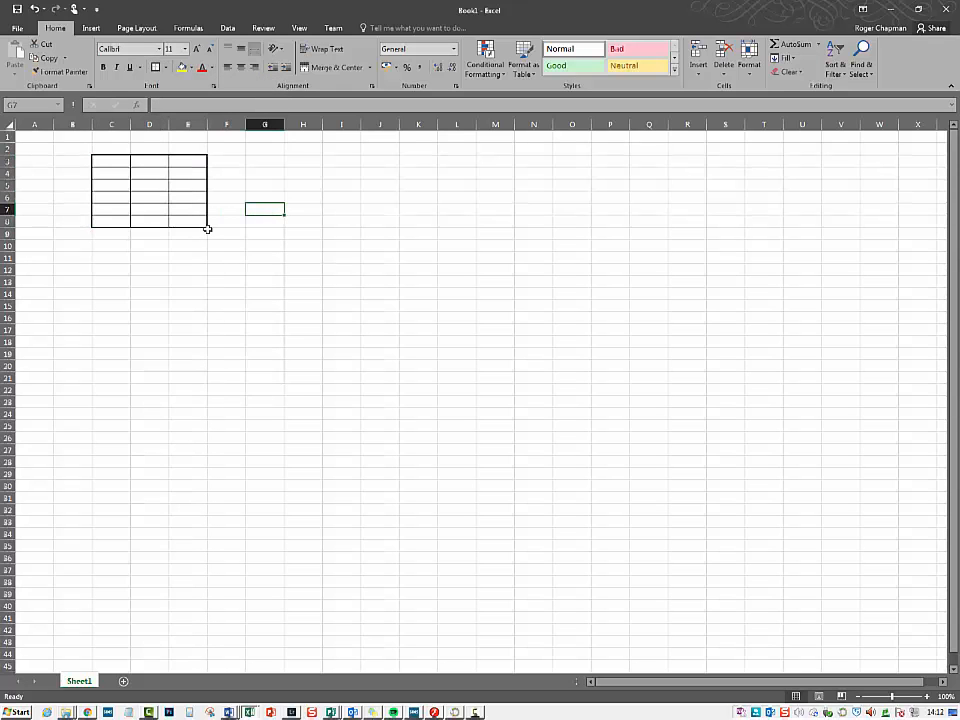
Examine the number, alignment, font, border, fill and protection formatting options for cells C3:E8, including the Number category
drag(119, 163, 197, 216)
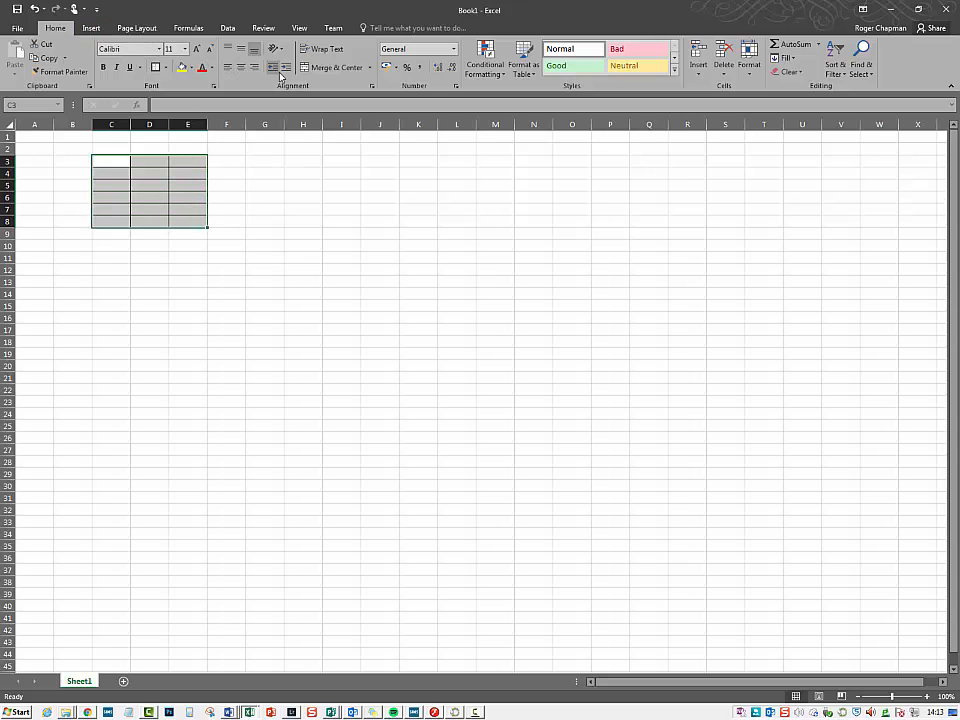
click(216, 89)
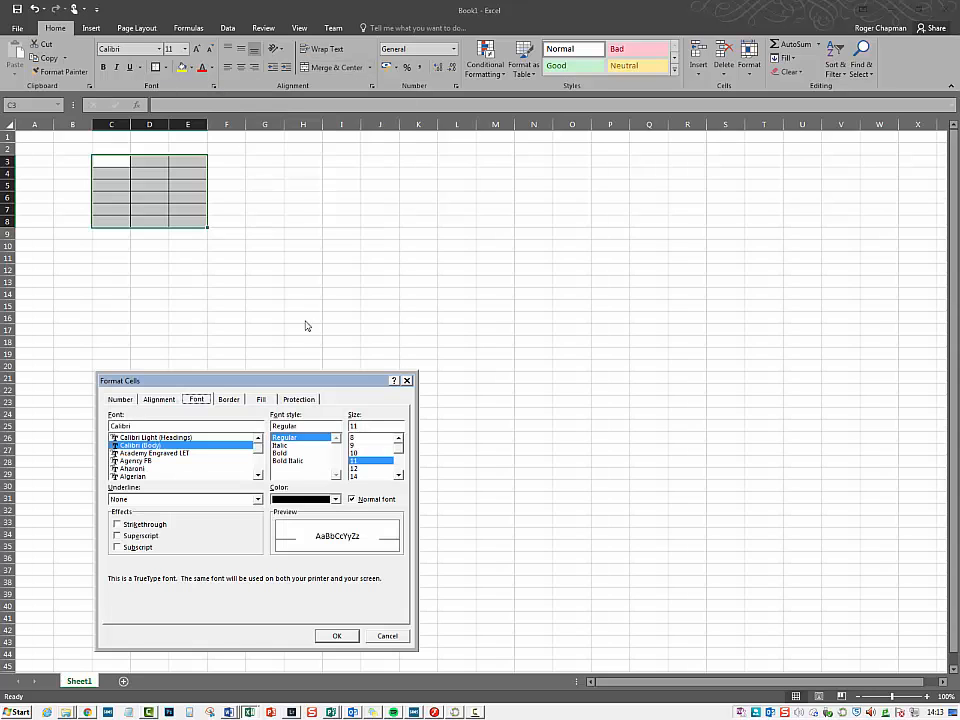
click(122, 400)
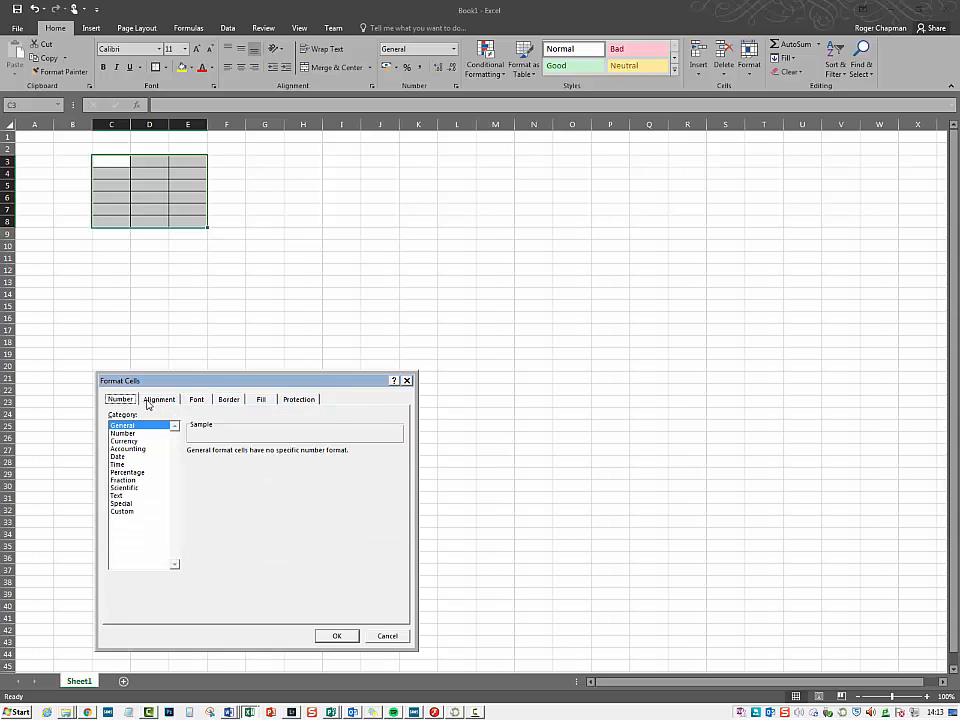
click(158, 400)
click(196, 400)
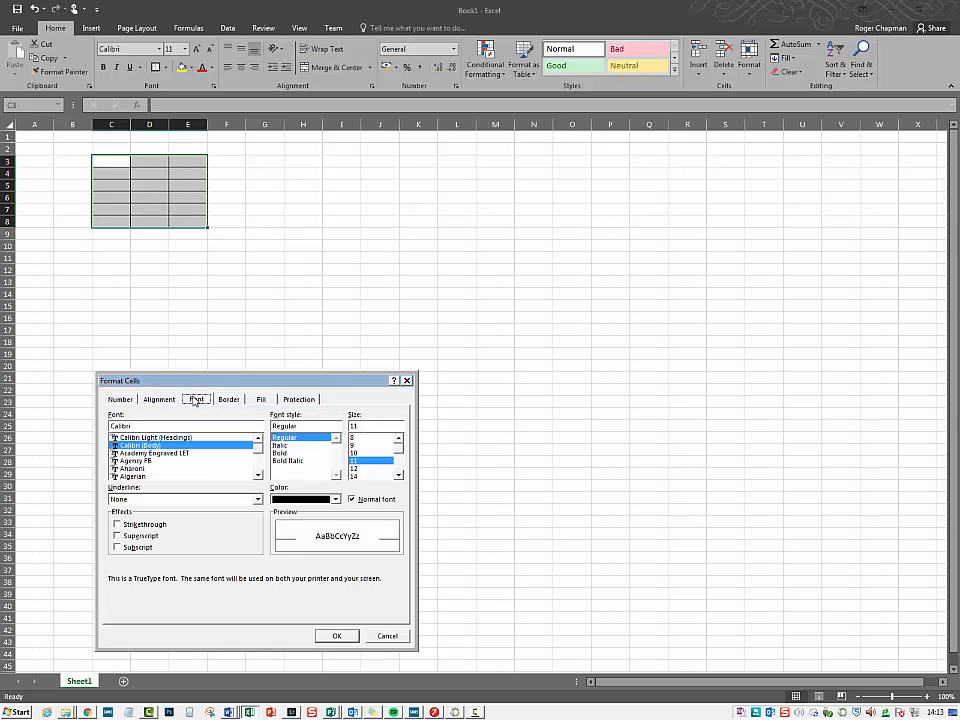
click(228, 400)
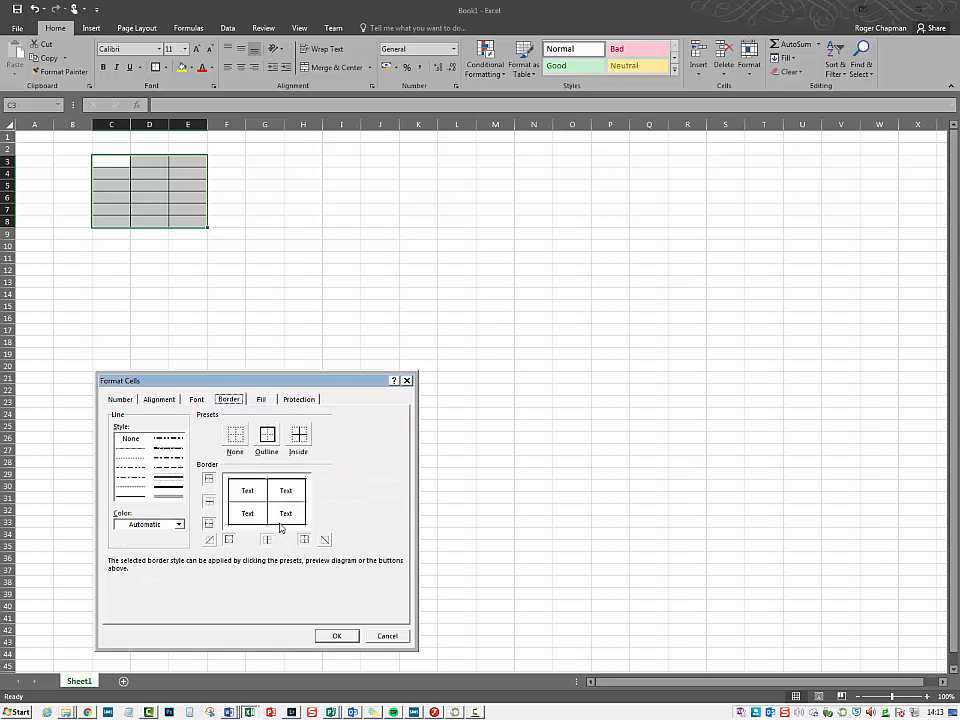
click(261, 400)
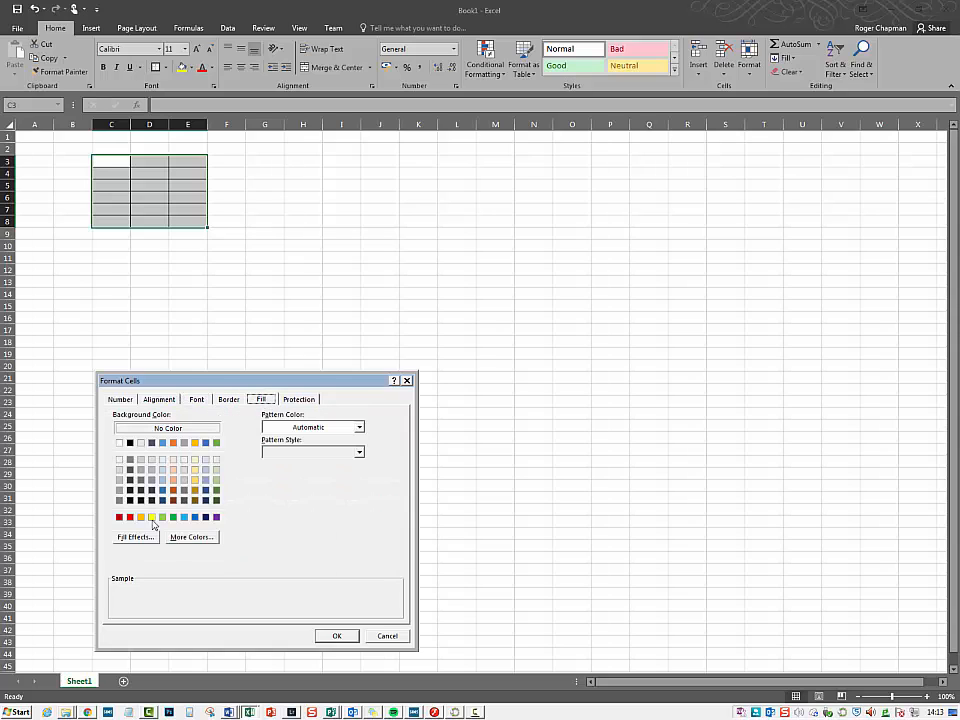
click(297, 400)
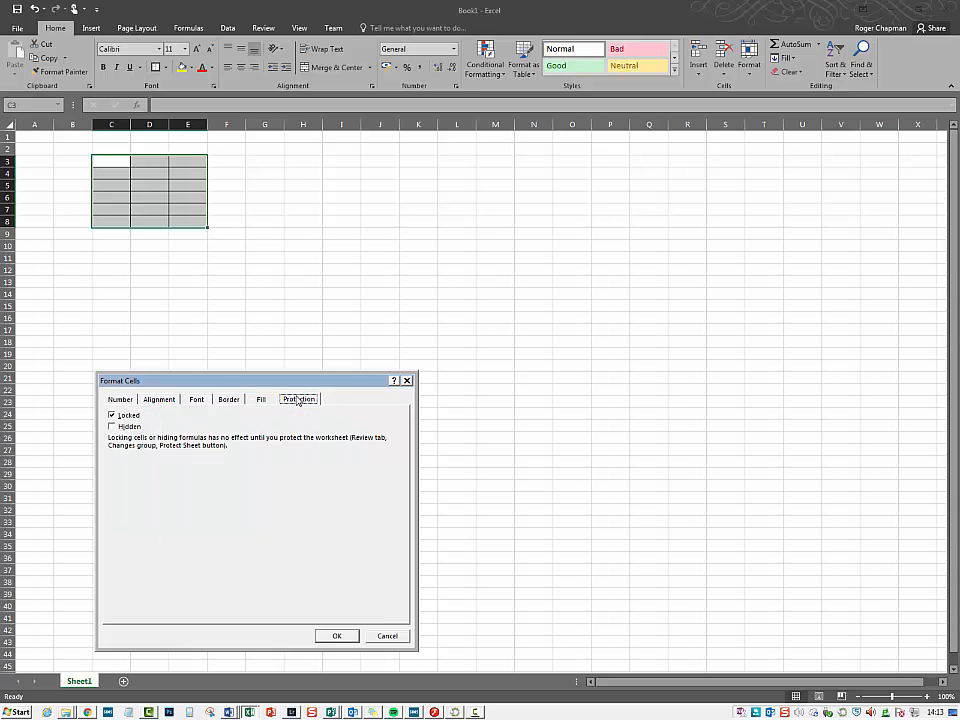
click(121, 400)
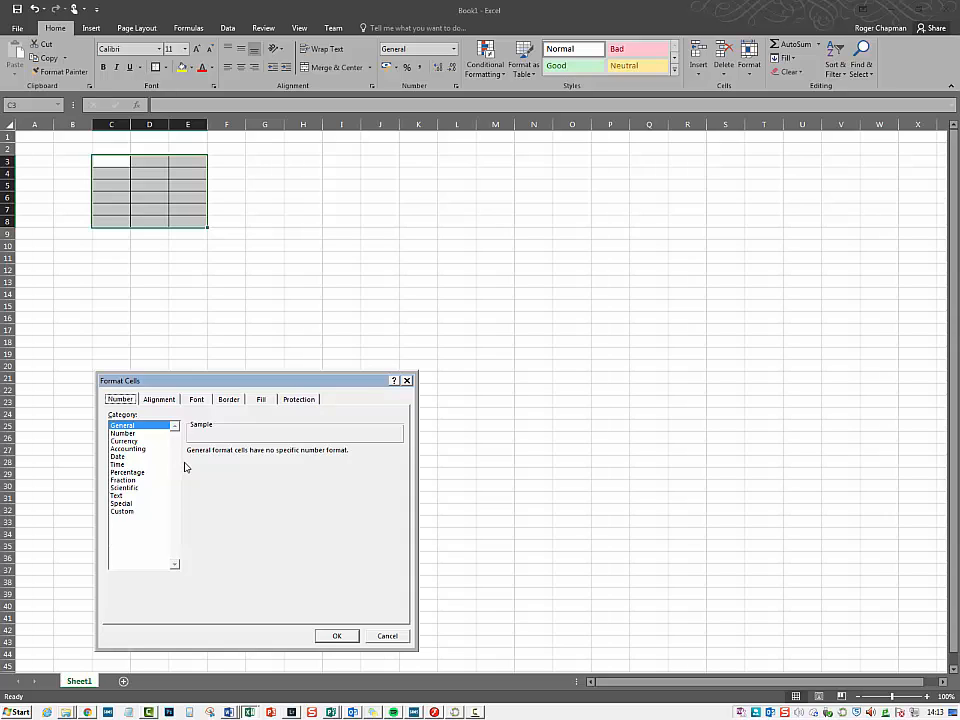
click(149, 434)
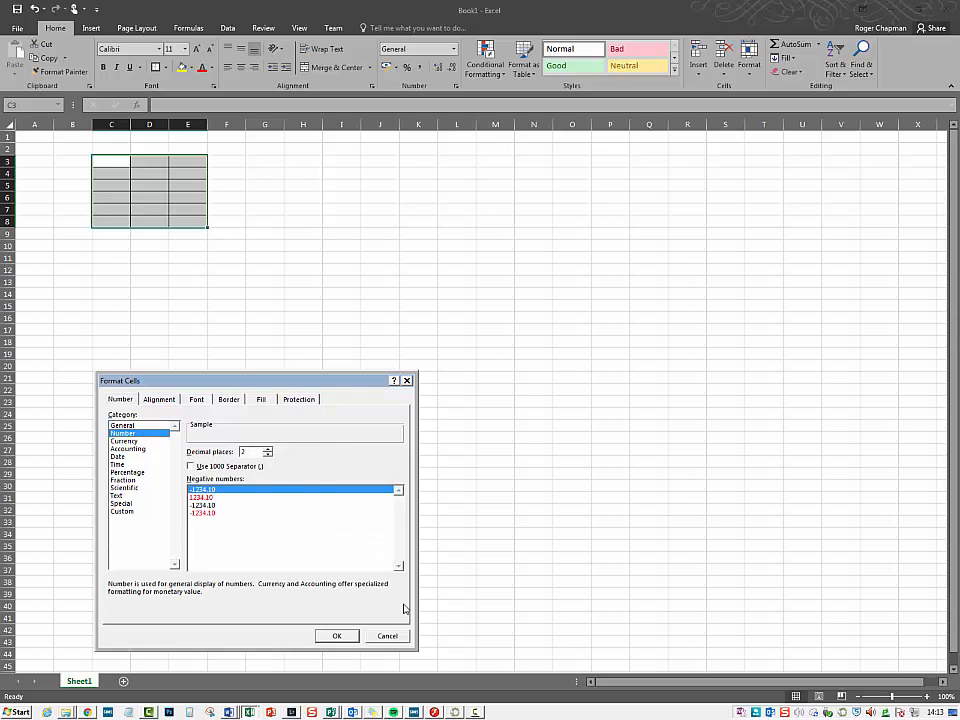
click(387, 636)
click(270, 268)
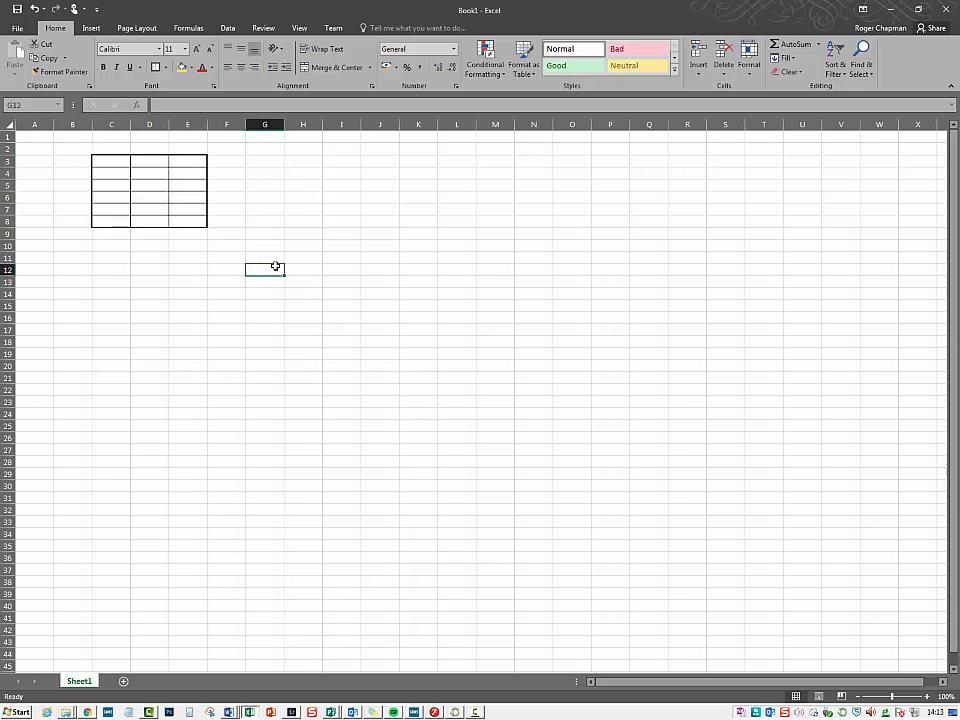
Enter 1 in cell C3
click(118, 160)
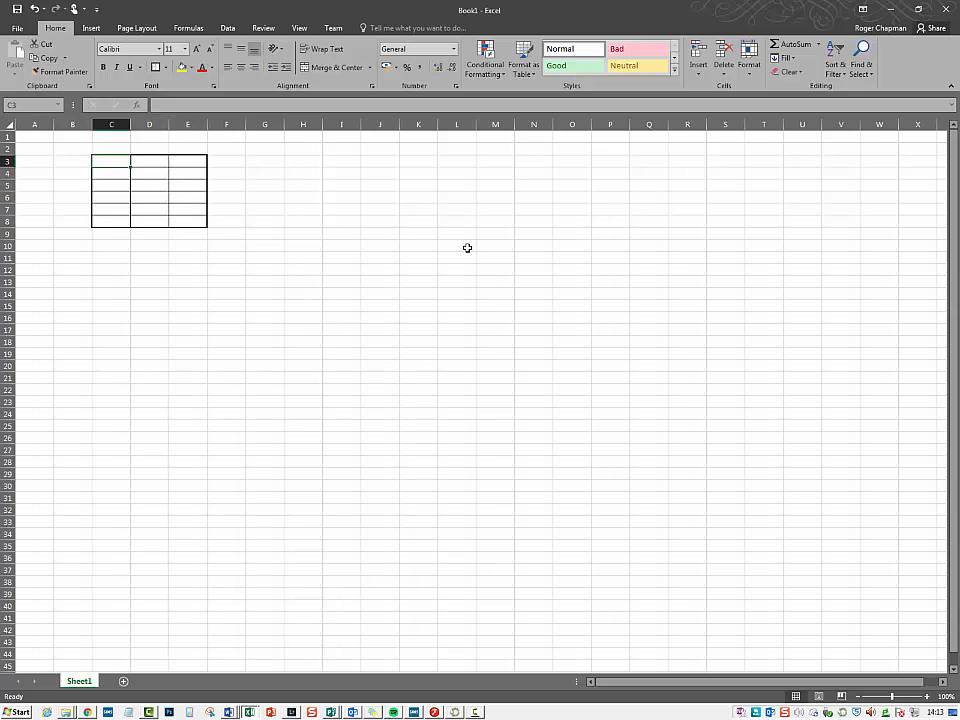
text(1)
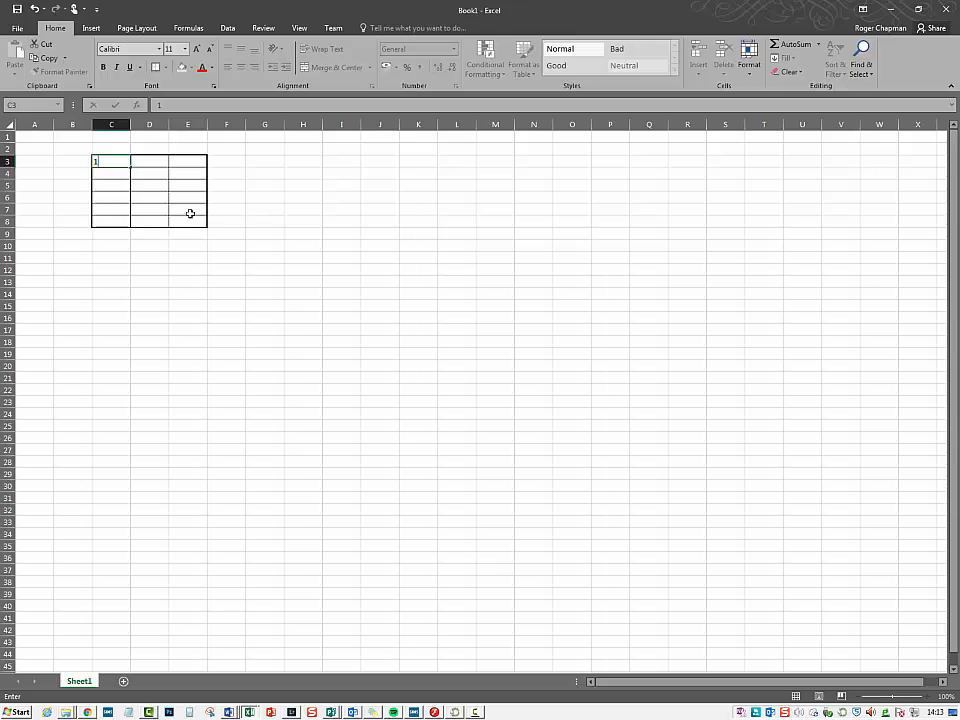
click(98, 173)
click(121, 163)
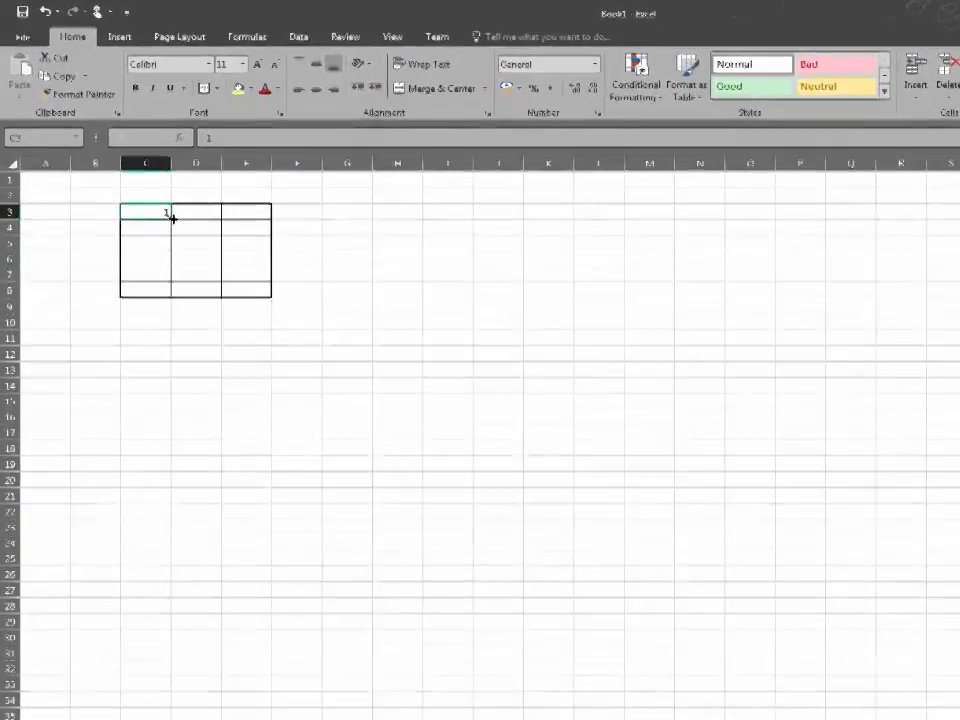
drag(130, 167, 132, 225)
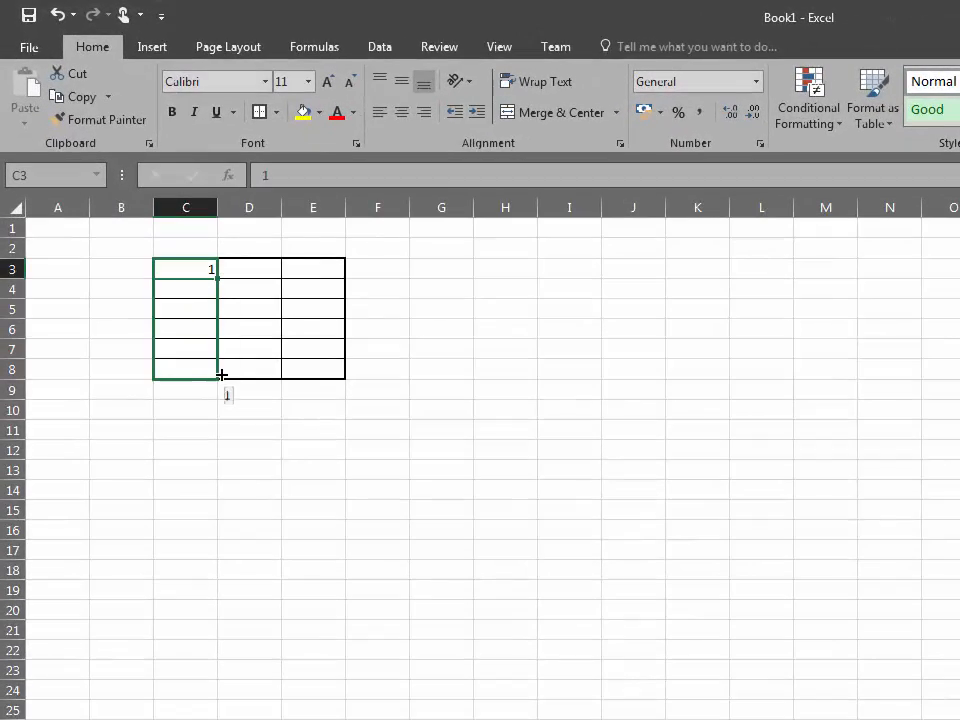
drag(221, 375, 219, 270)
Enter 2 in cell C4 and 3 in cell C5
click(208, 287)
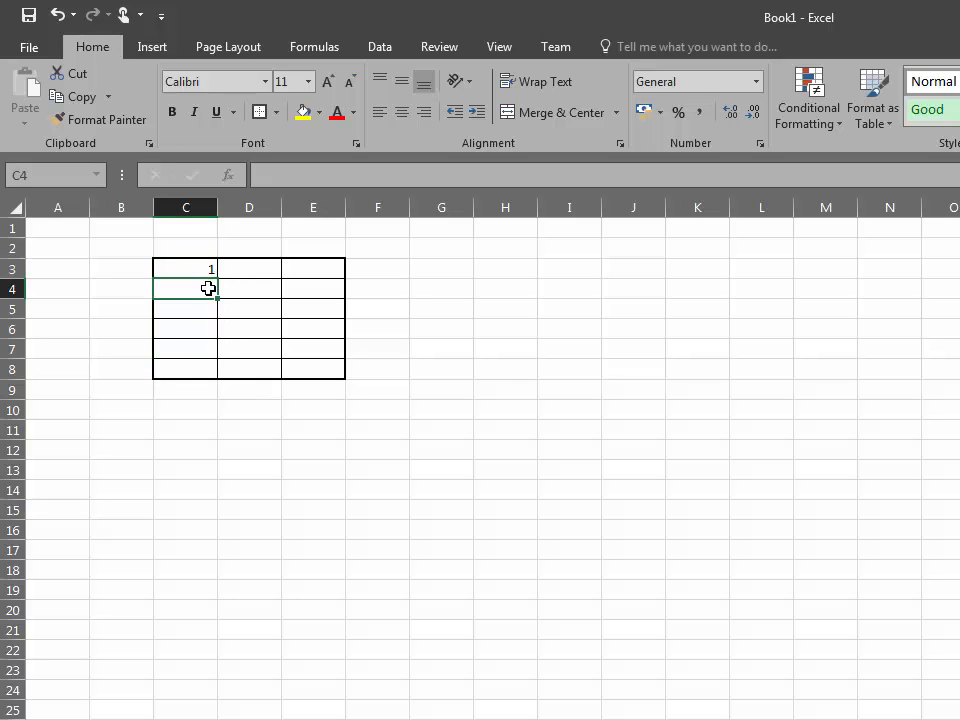
text(2)
key(Return)
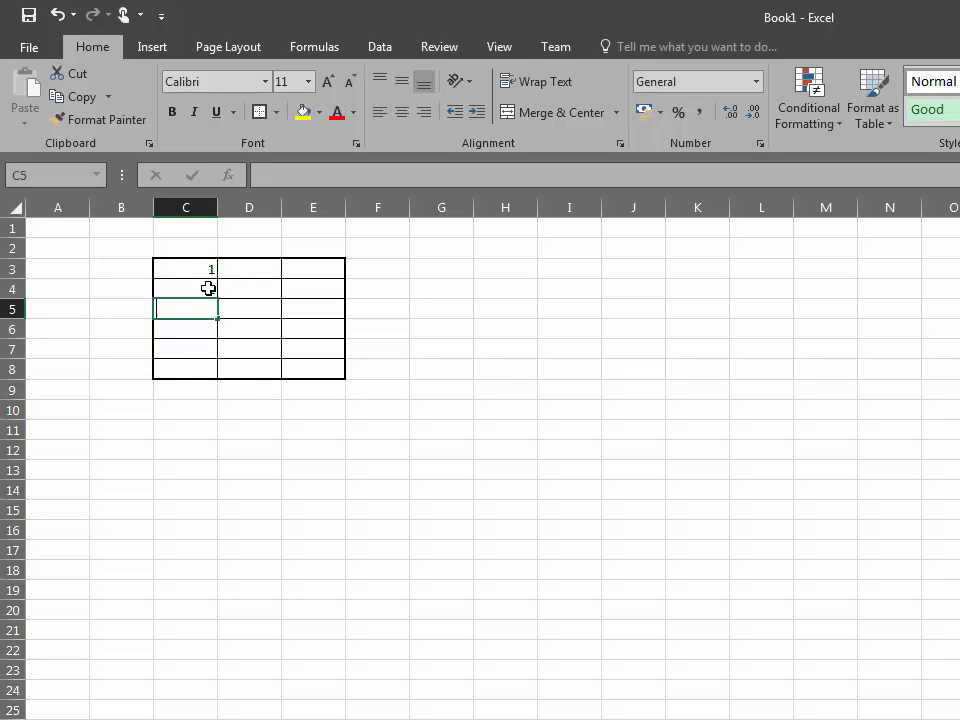
text(3)
Extend the number series in C3:C5 down to cell C17
click(187, 265)
mouse_move(187, 265)
mouse_down()
mouse_move(182, 304)
mouse_move(214, 456)
mouse_move(196, 562)
mouse_up()
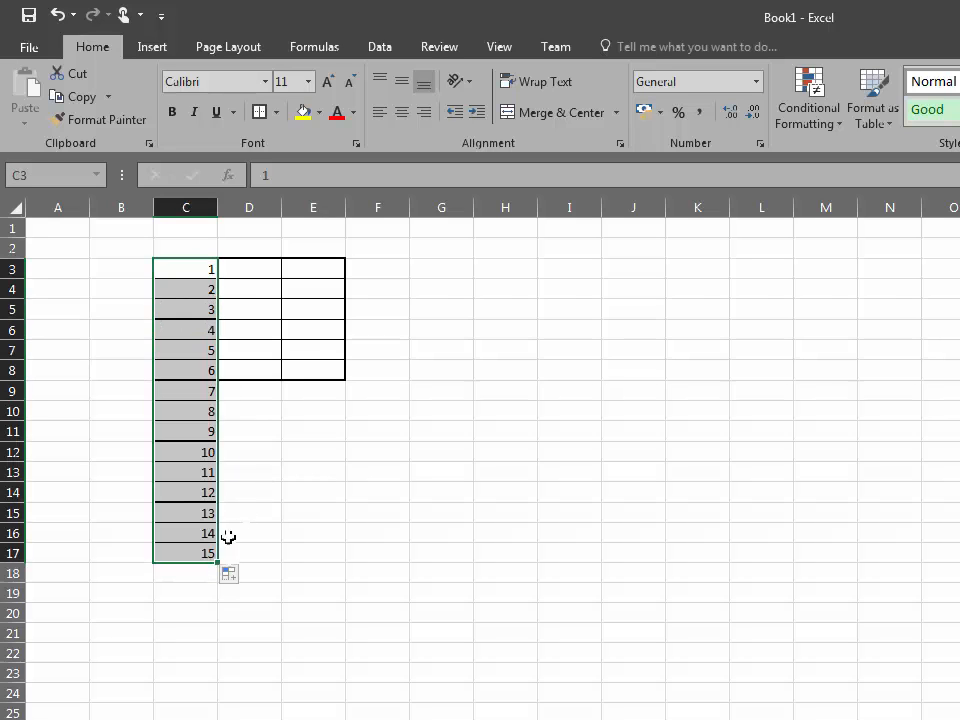
click(286, 486)
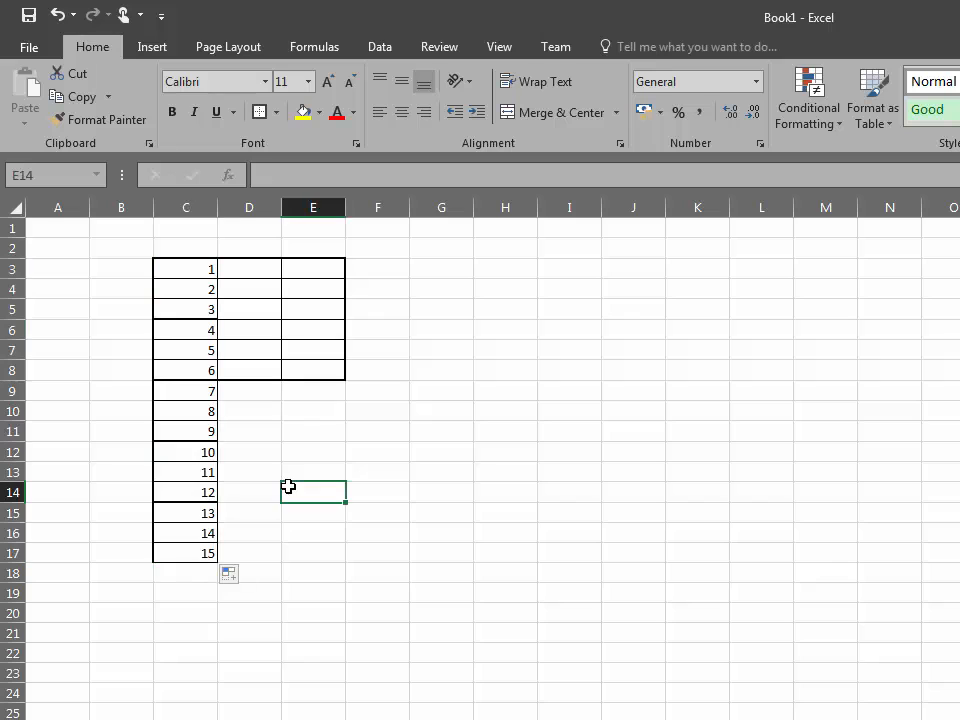
Remove the borders from C3:E17 by copying the formatting of blank cell B3 onto the range with Format Painter
click(131, 269)
click(96, 121)
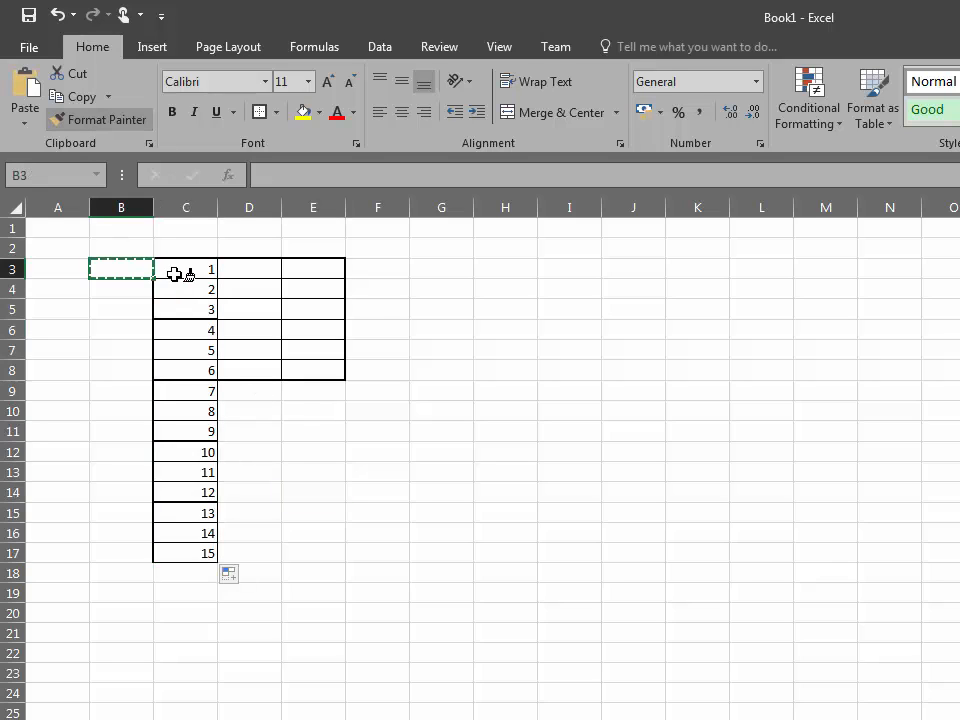
mouse_move(174, 269)
mouse_down()
mouse_move(321, 304)
mouse_move(285, 480)
mouse_move(283, 553)
mouse_up()
click(405, 527)
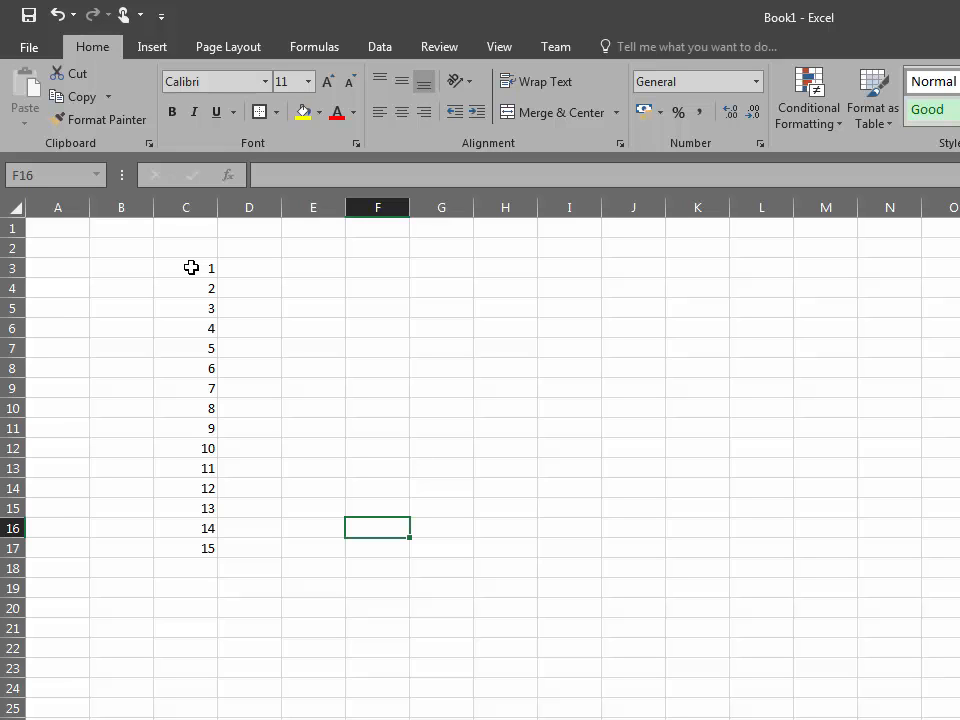
Review the available number formats for cell C3 in the number series
drag(191, 267, 199, 543)
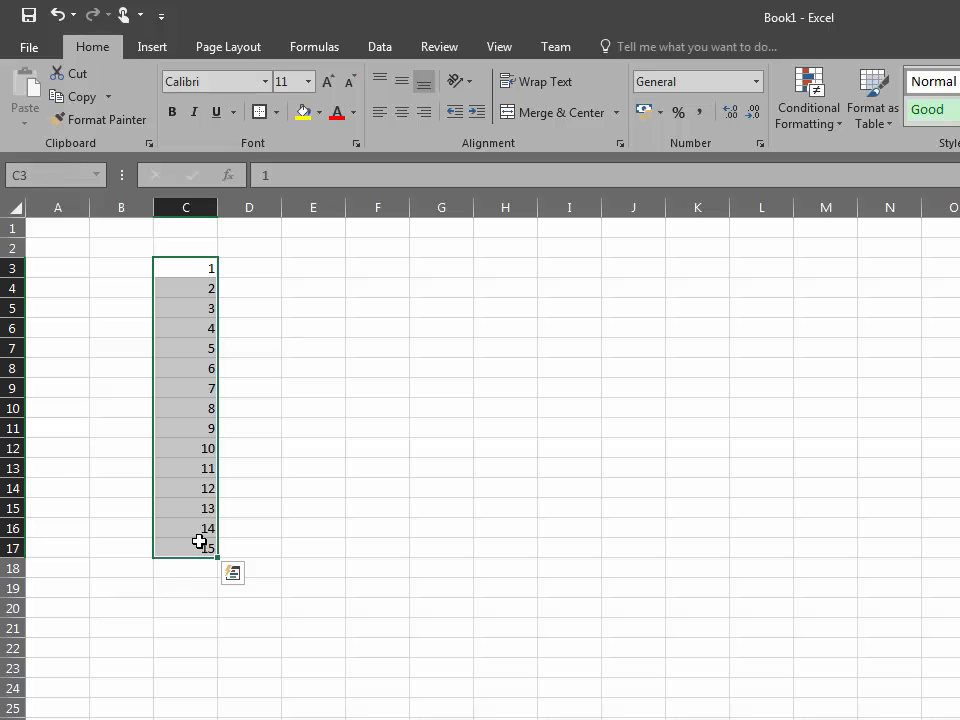
click(191, 263)
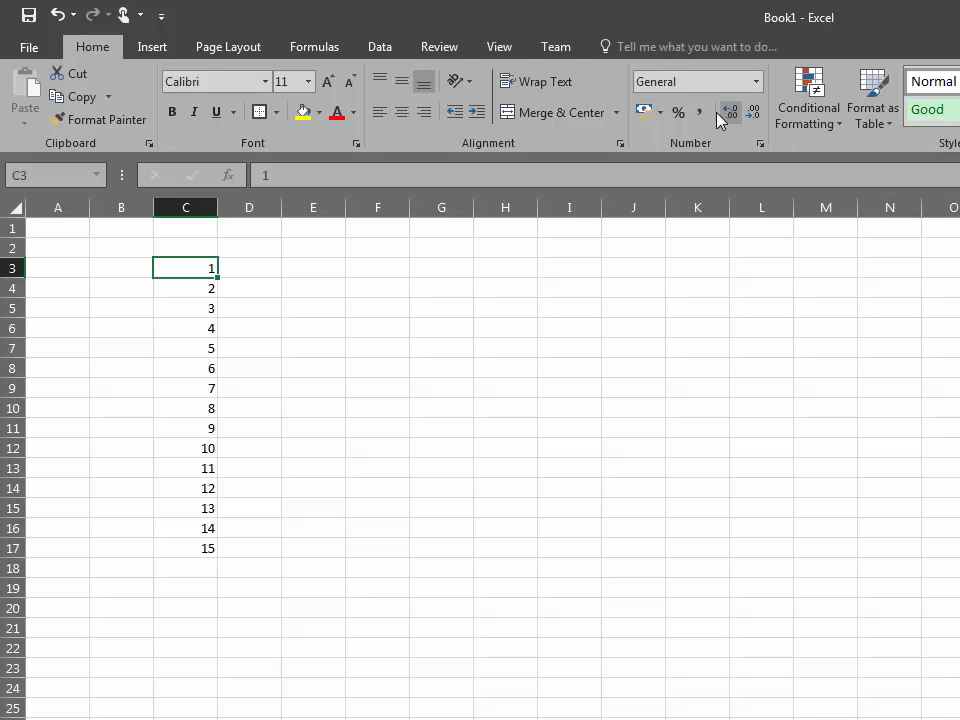
click(757, 84)
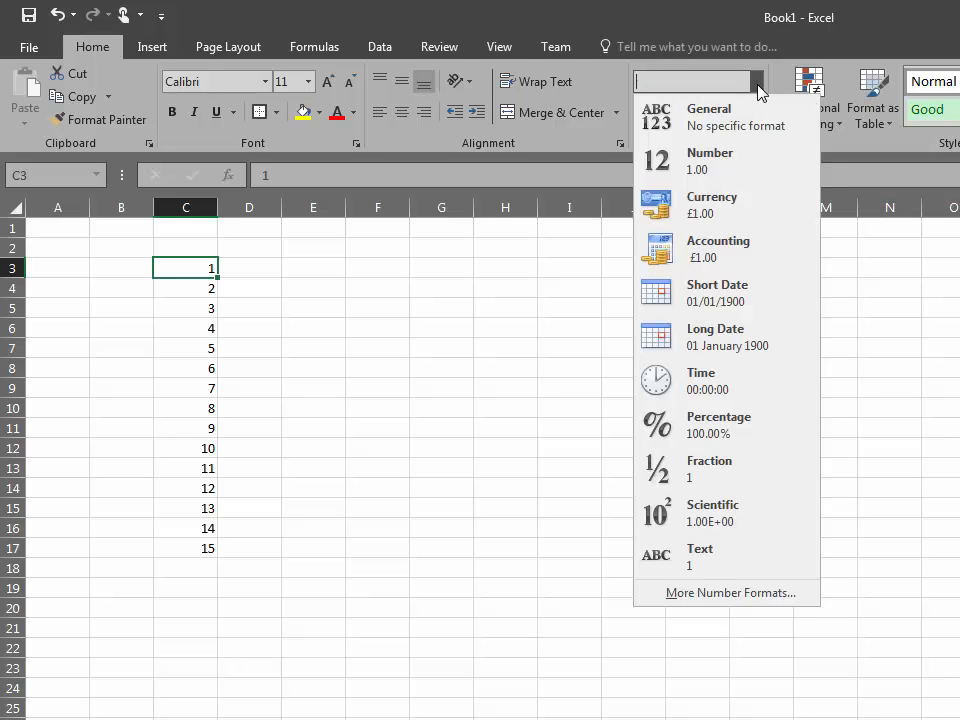
click(757, 86)
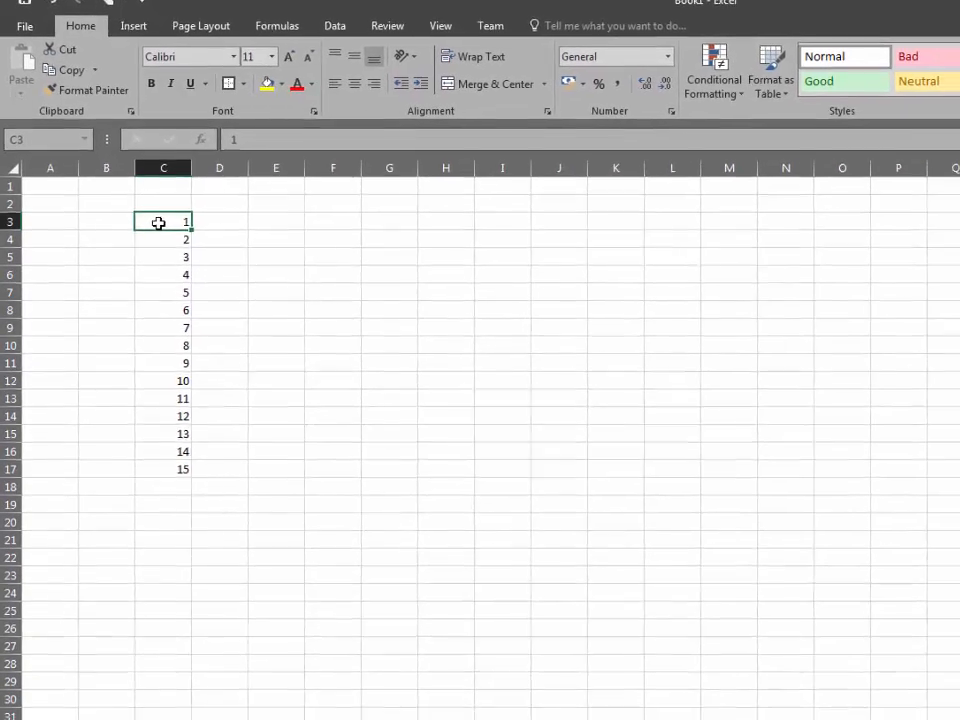
Open the cell formatting options for C3 and preview the Number category with 2 decimal places
right_click(182, 270)
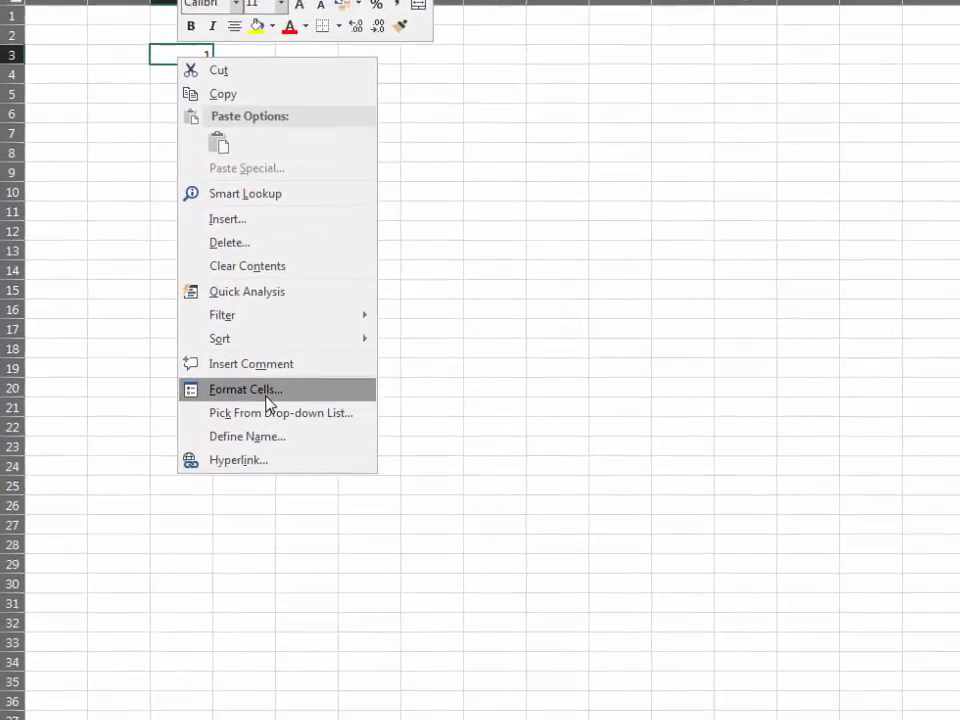
click(219, 517)
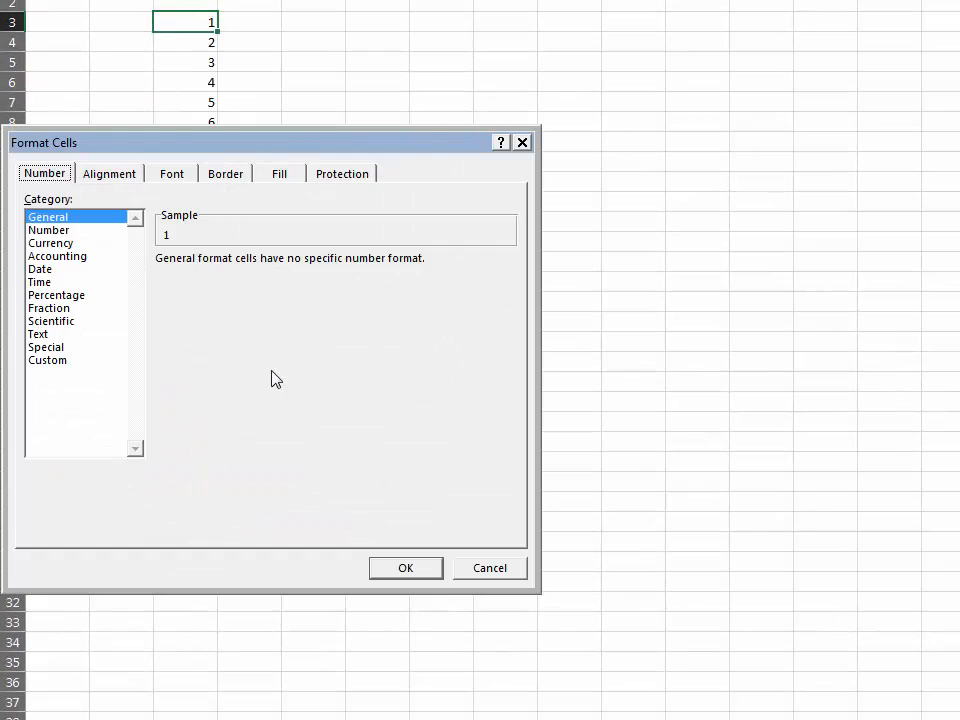
click(92, 231)
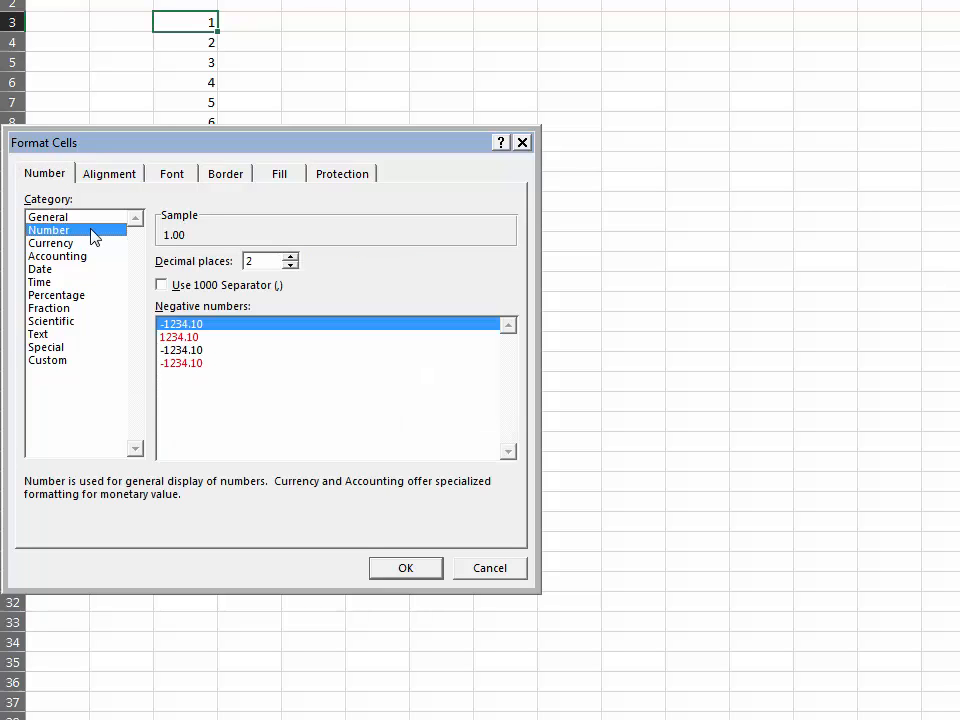
click(291, 257)
click(292, 266)
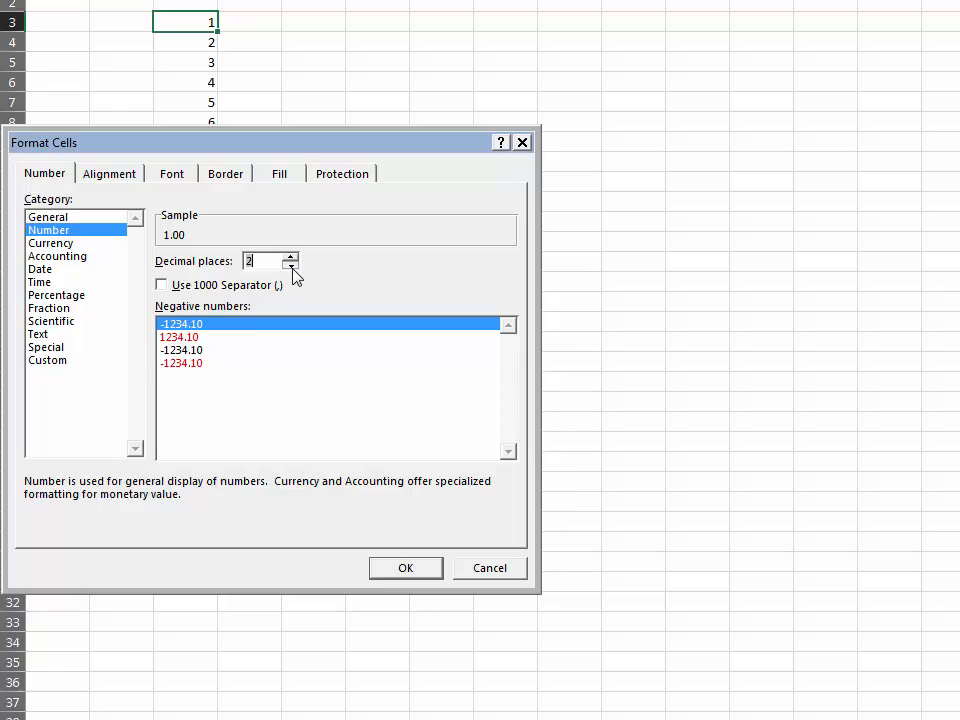
text(2)
Preview the Currency category for C3 with no symbol and with the £ symbol
click(80, 244)
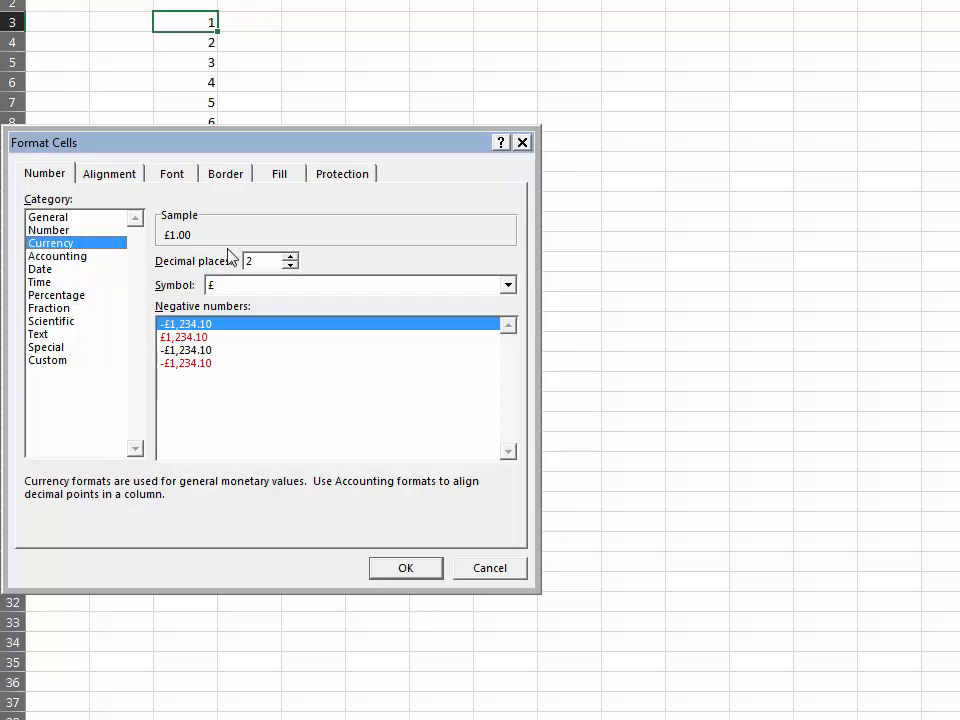
click(294, 286)
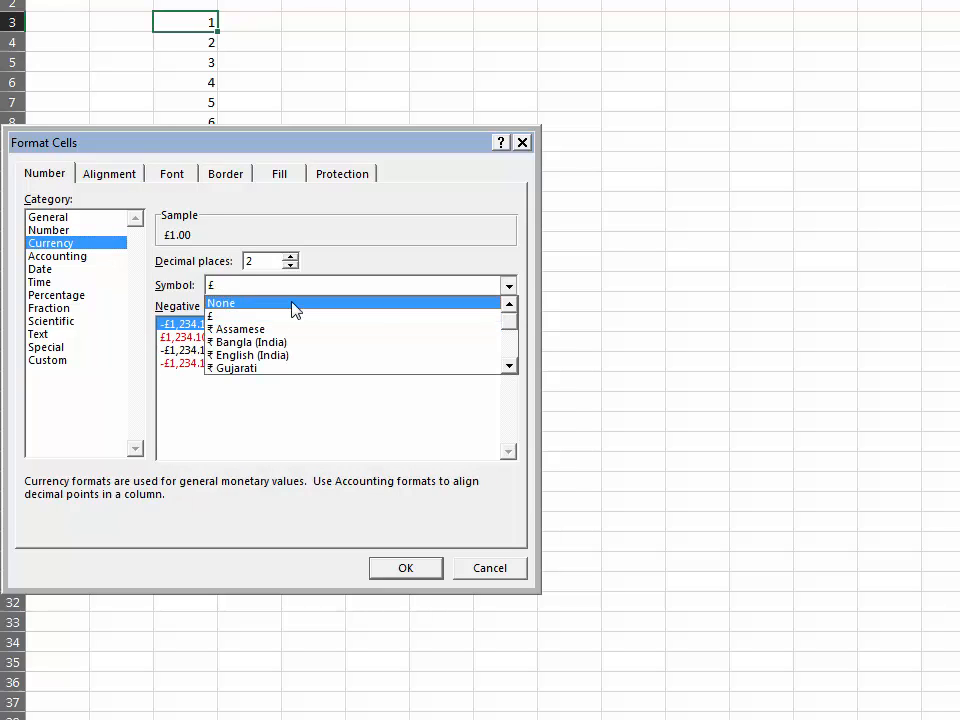
click(296, 305)
click(296, 292)
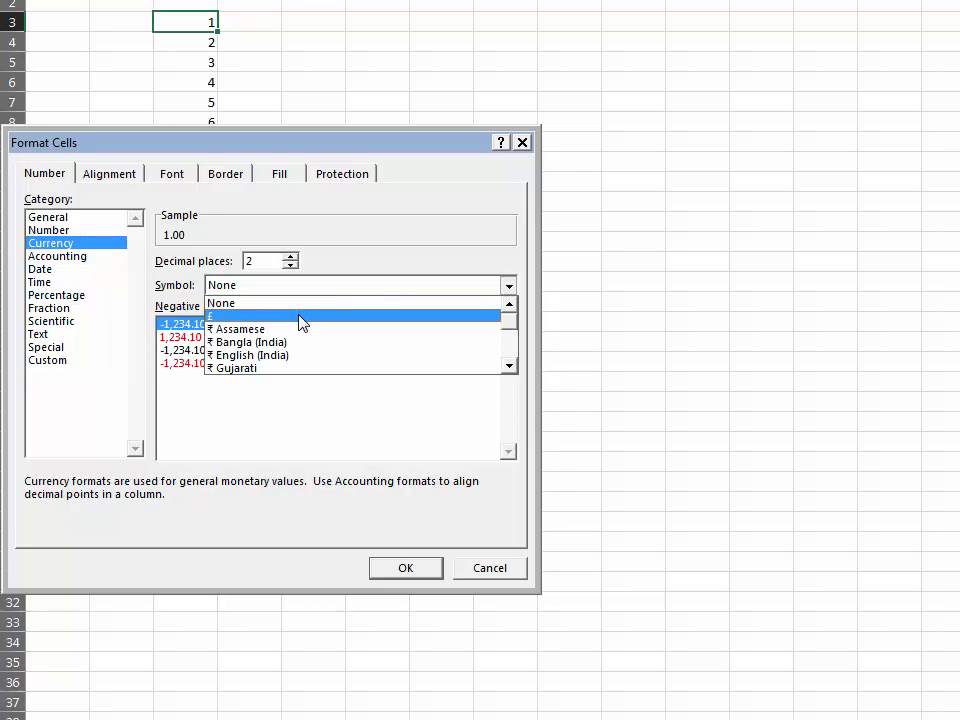
click(301, 316)
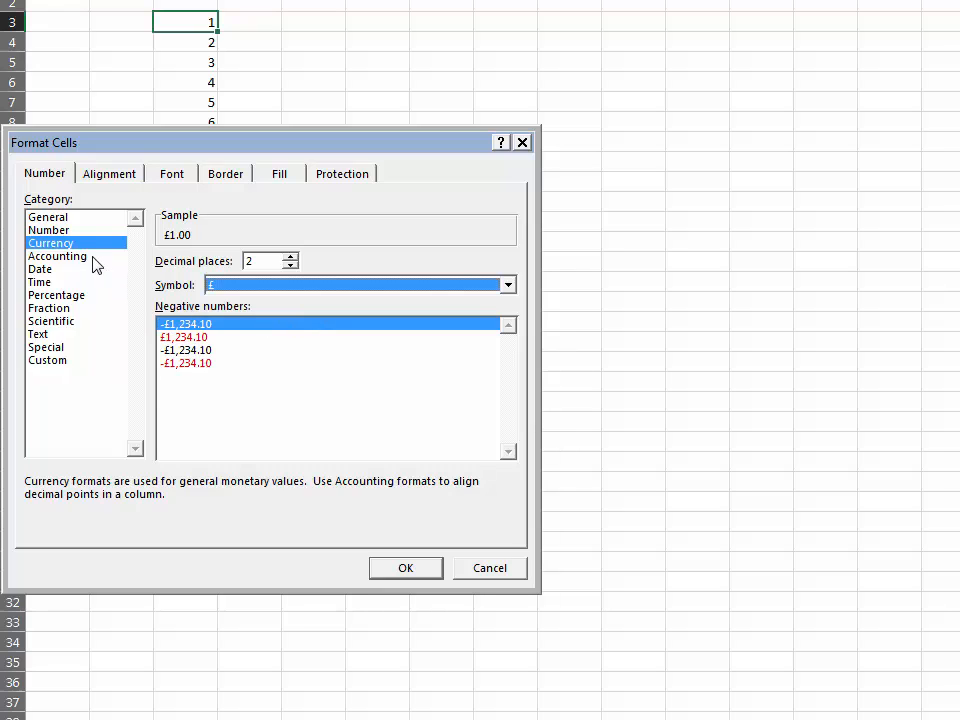
Apply the Percentage number format to cell C3
click(79, 296)
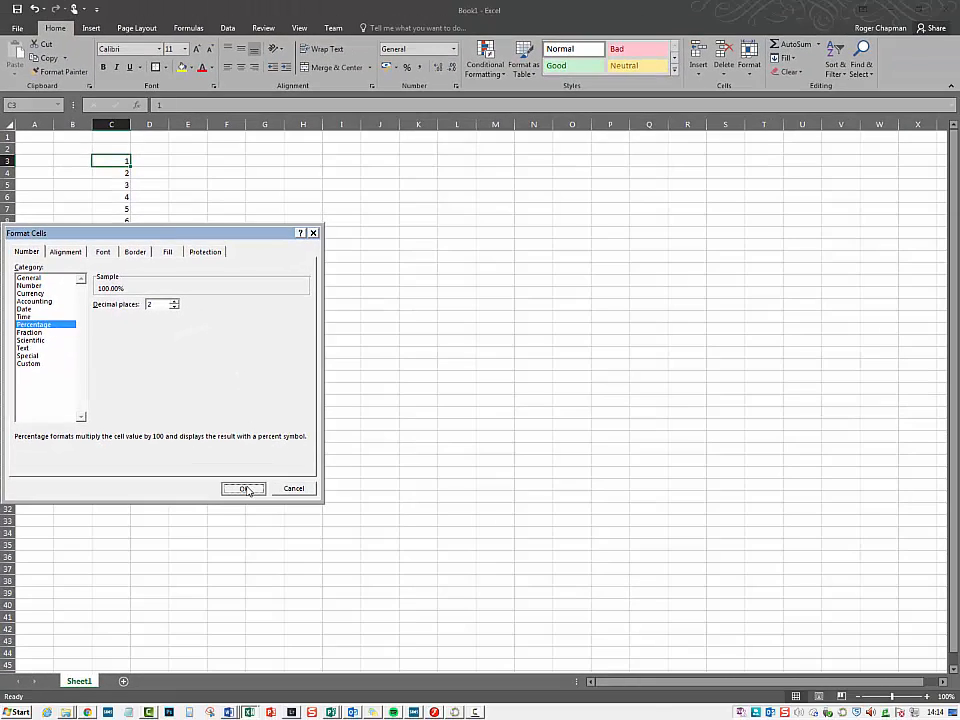
click(259, 496)
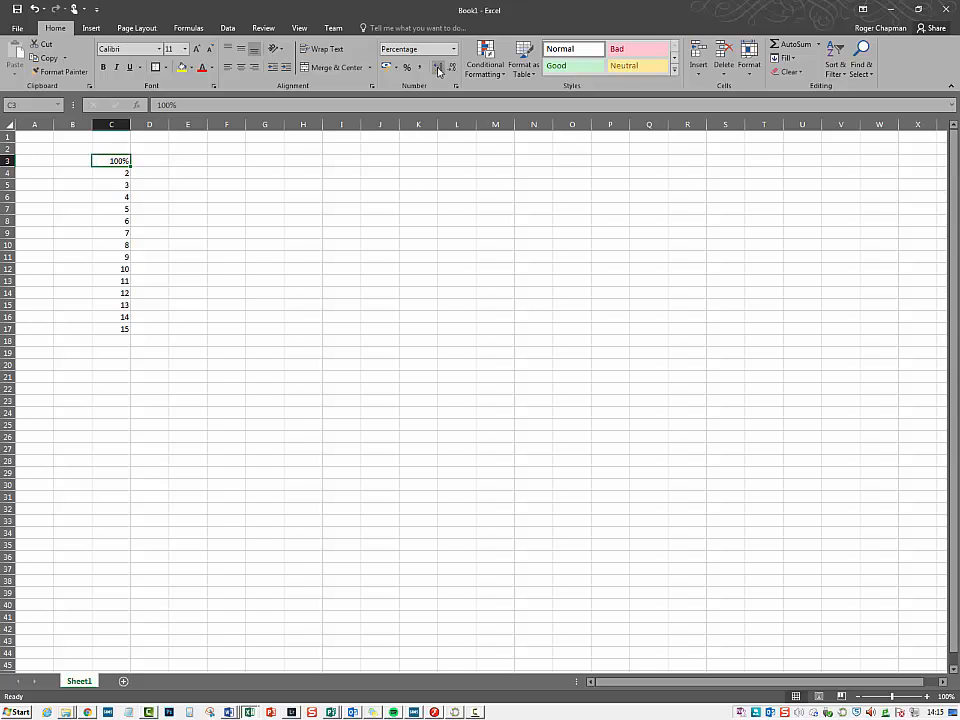
Increase the decimal places shown in cell C3 several times, and reduce them back to none
click(439, 68)
click(439, 68)
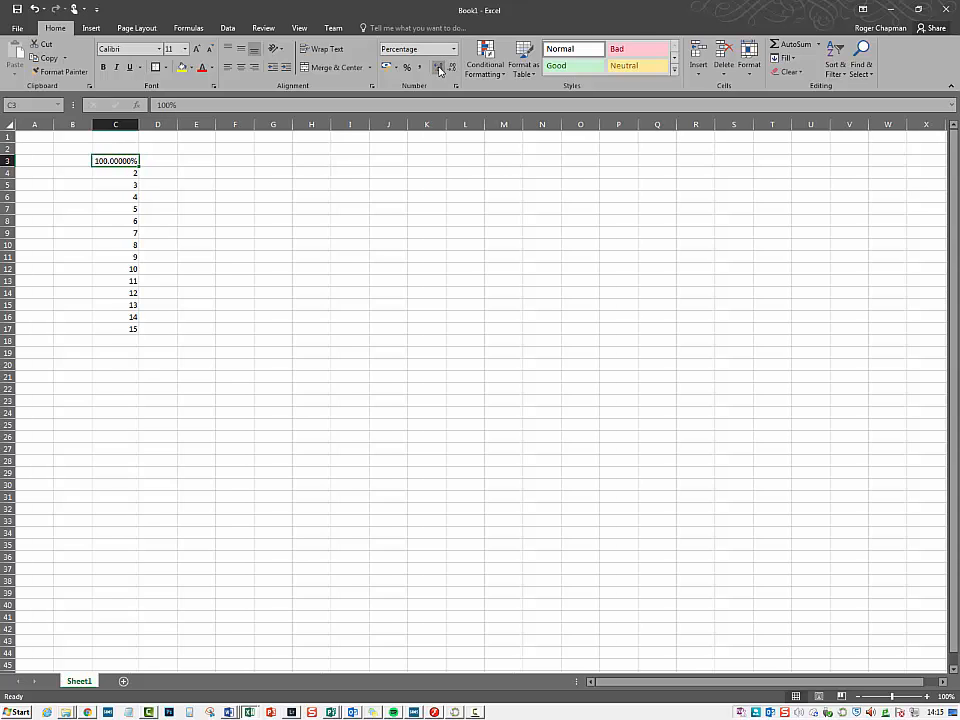
click(439, 68)
click(457, 69)
click(457, 69)
click(457, 69)
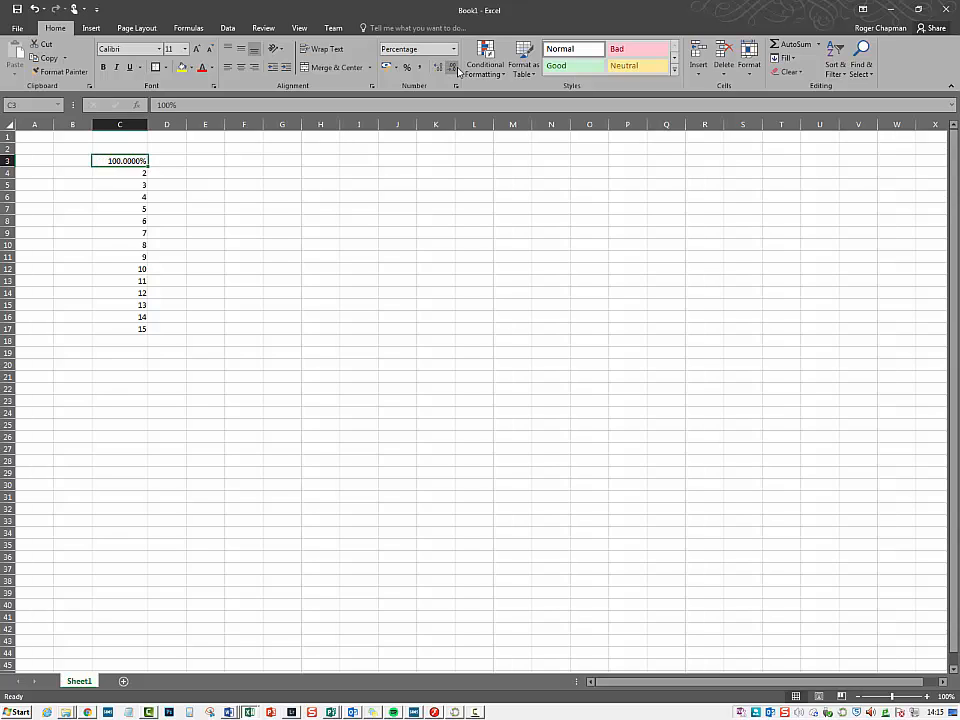
click(457, 69)
click(457, 69)
click(457, 69)
click(358, 209)
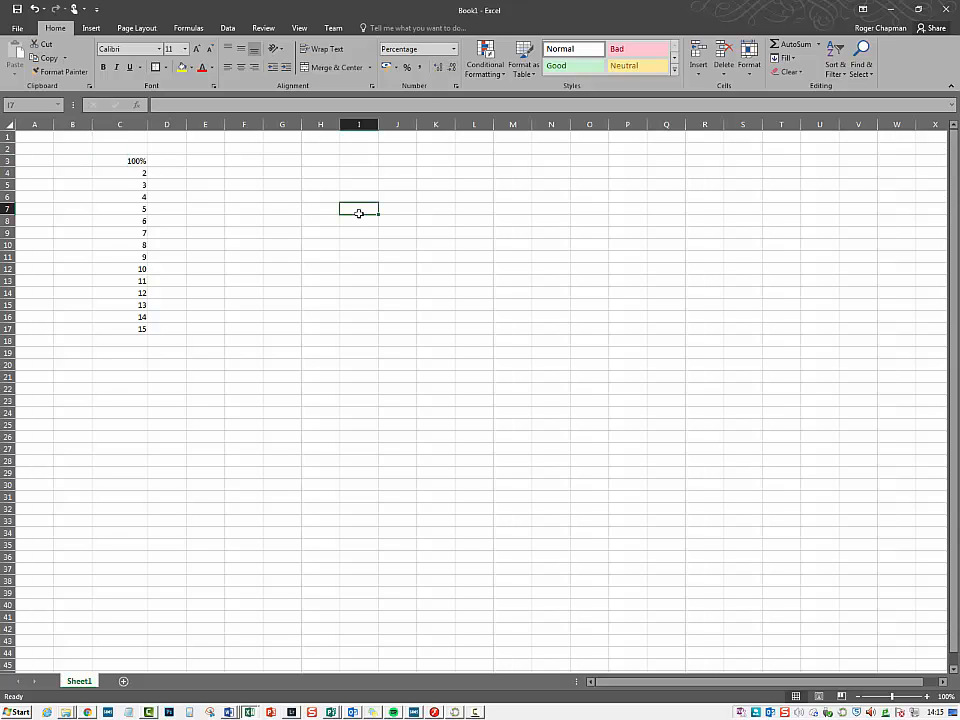
Copy the percentage format of cell C3 onto cells C4:C17 with Format Painter
click(139, 160)
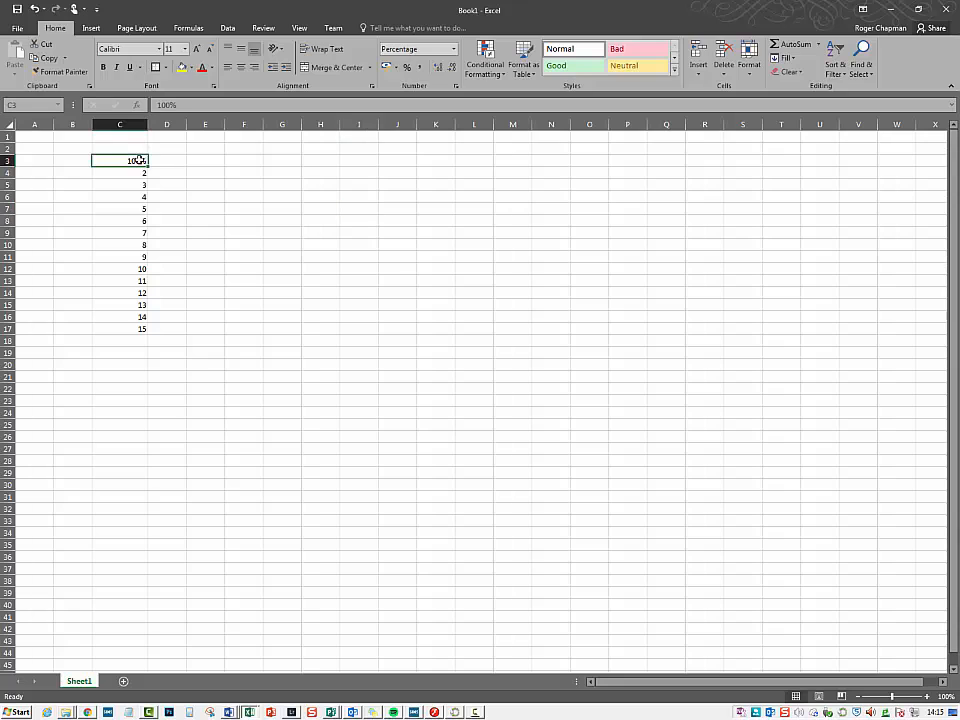
click(62, 71)
drag(131, 171, 129, 327)
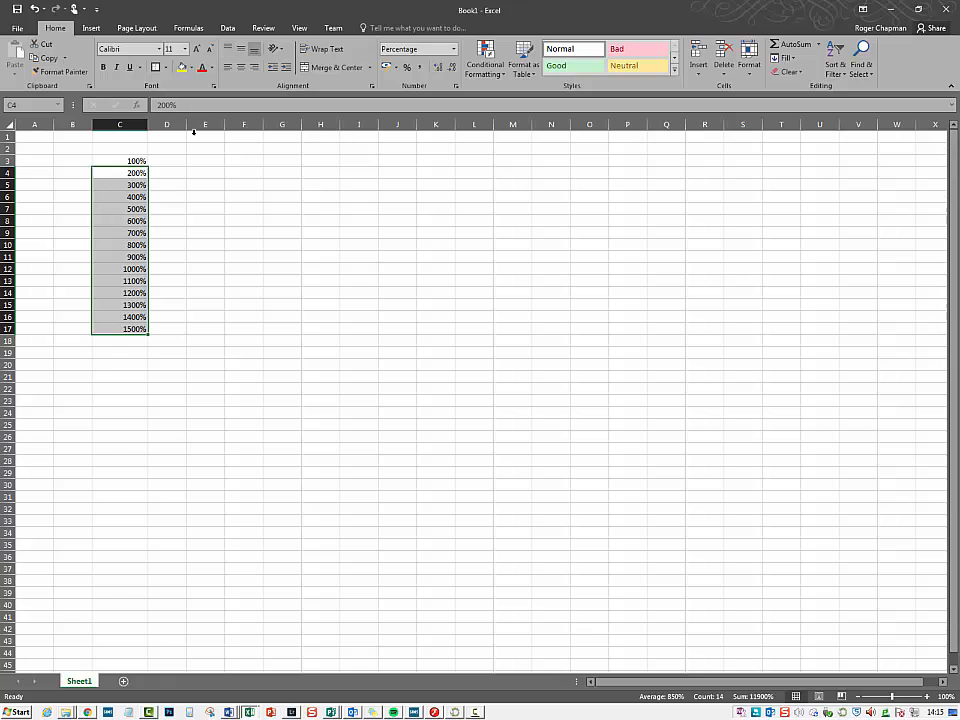
Make all rows of the worksheet moderately taller and all columns wider, each to a uniform size
click(9, 124)
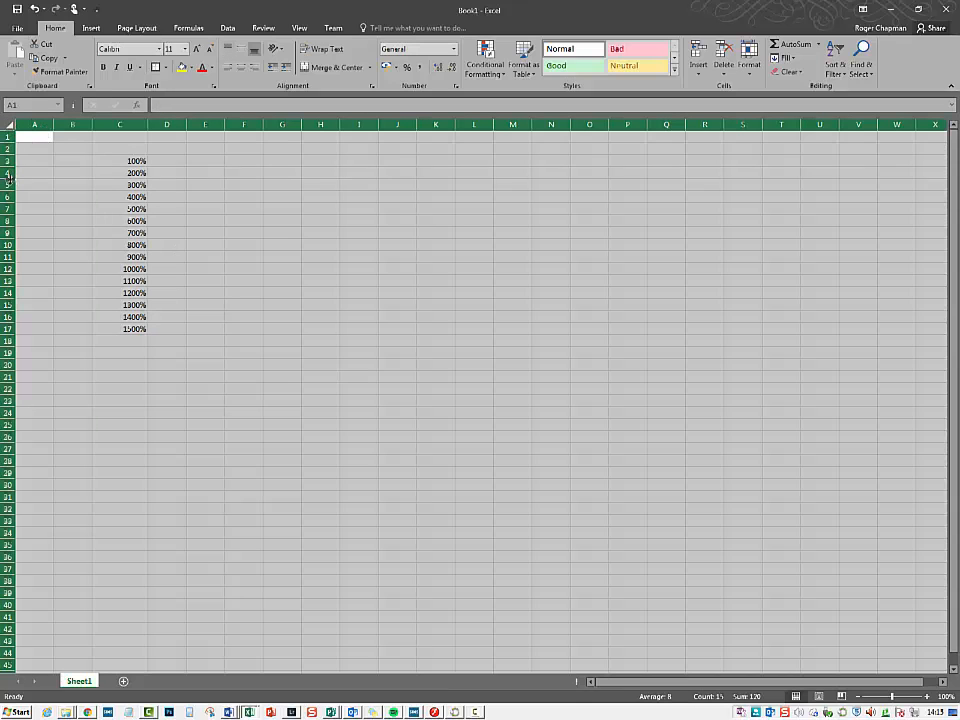
drag(9, 180, 9, 222)
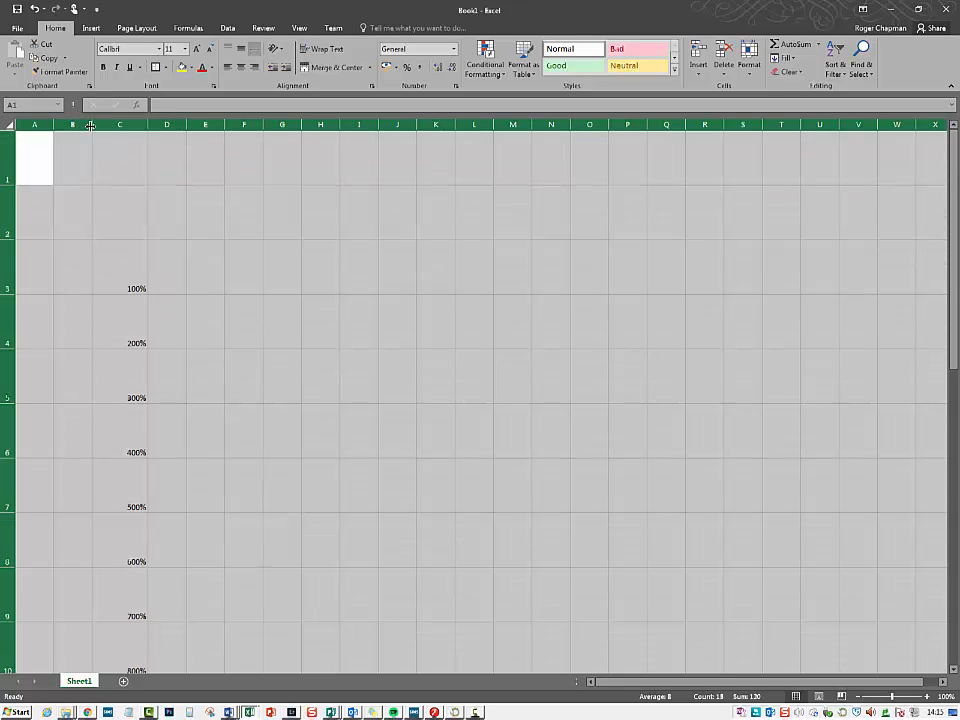
drag(90, 125, 107, 125)
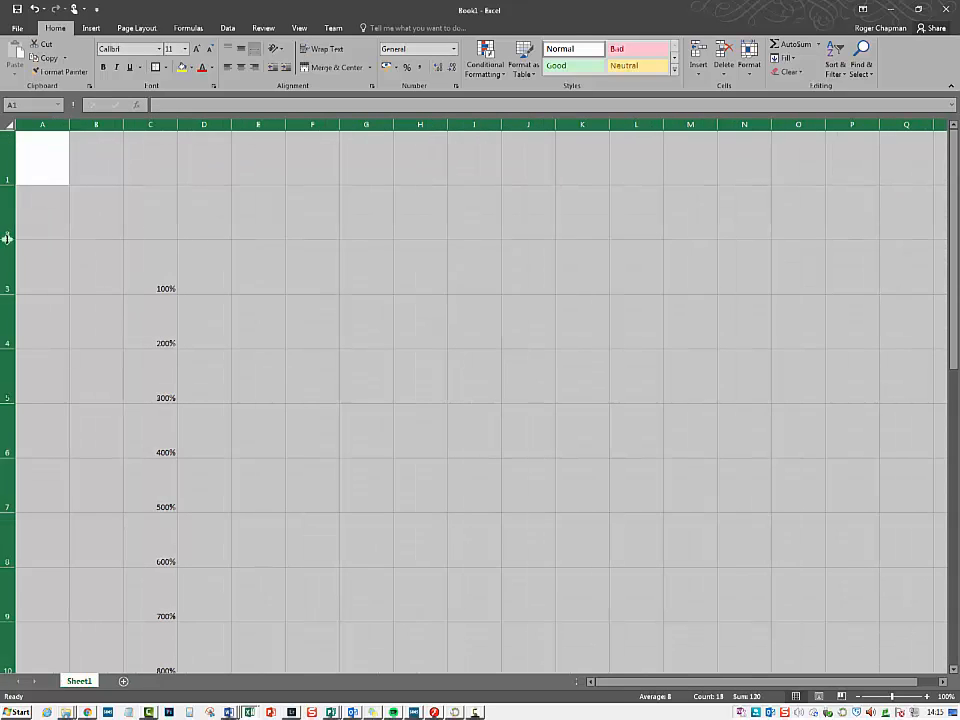
drag(7, 238, 7, 212)
Center the content of cell C3 both vertically and horizontally
click(163, 199)
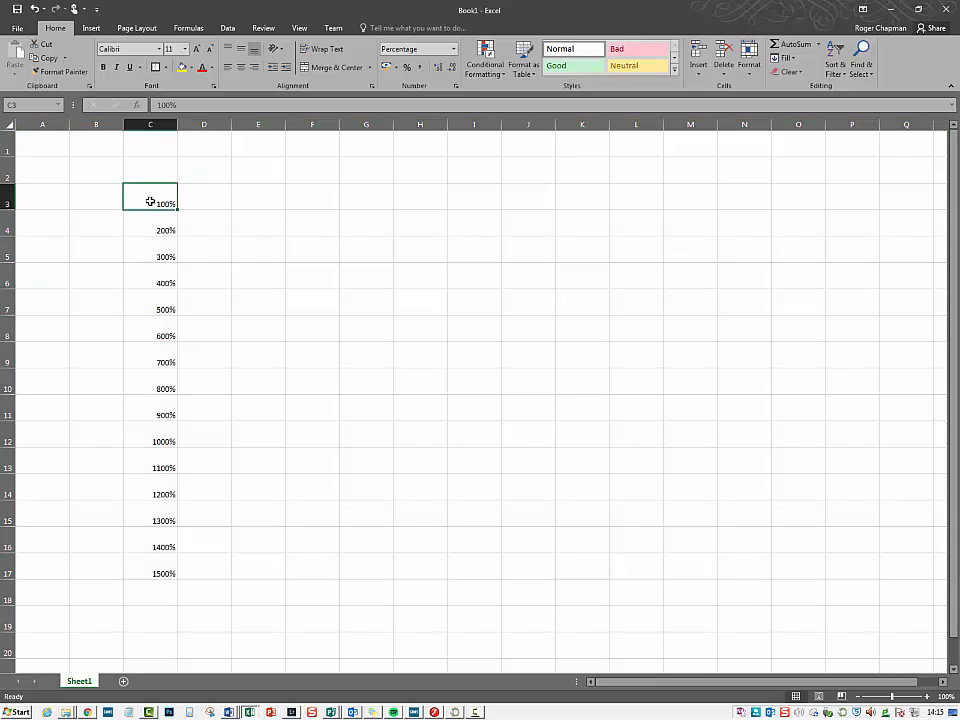
click(241, 49)
click(241, 66)
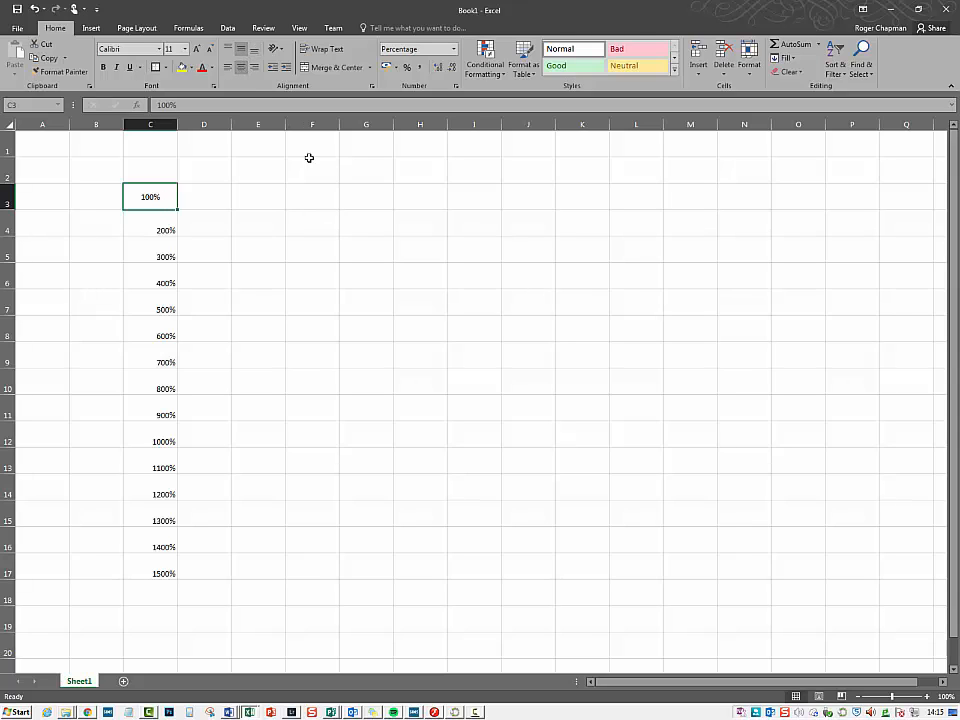
Copy the centered alignment of cell C3 onto cells C4:C17 with Format Painter
click(84, 74)
drag(172, 230, 178, 570)
click(249, 205)
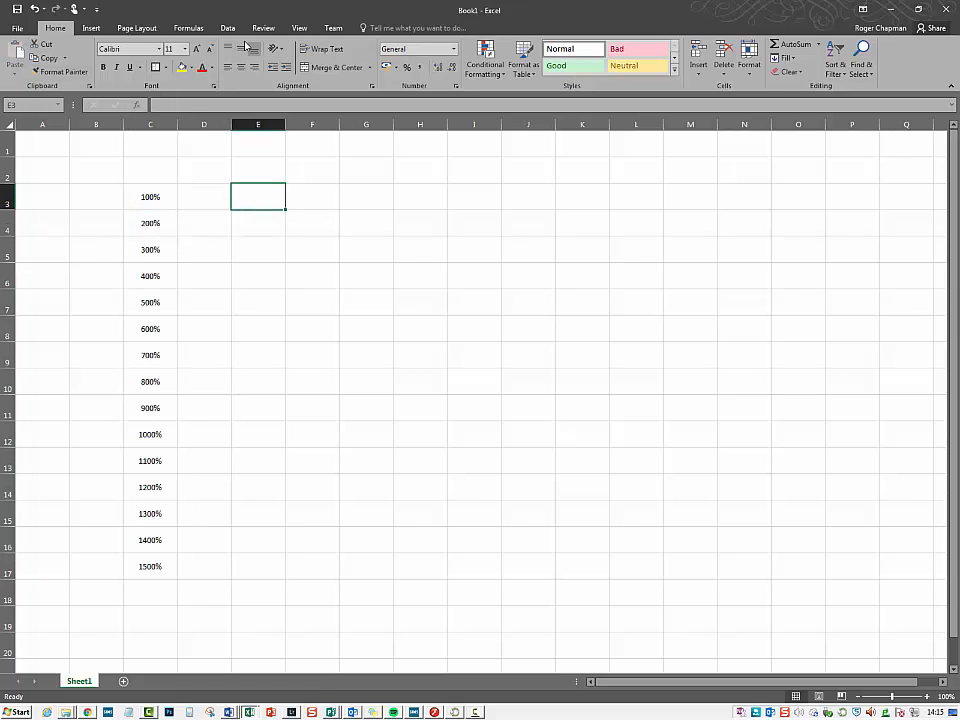
Merge and center cells C3:F3
click(150, 197)
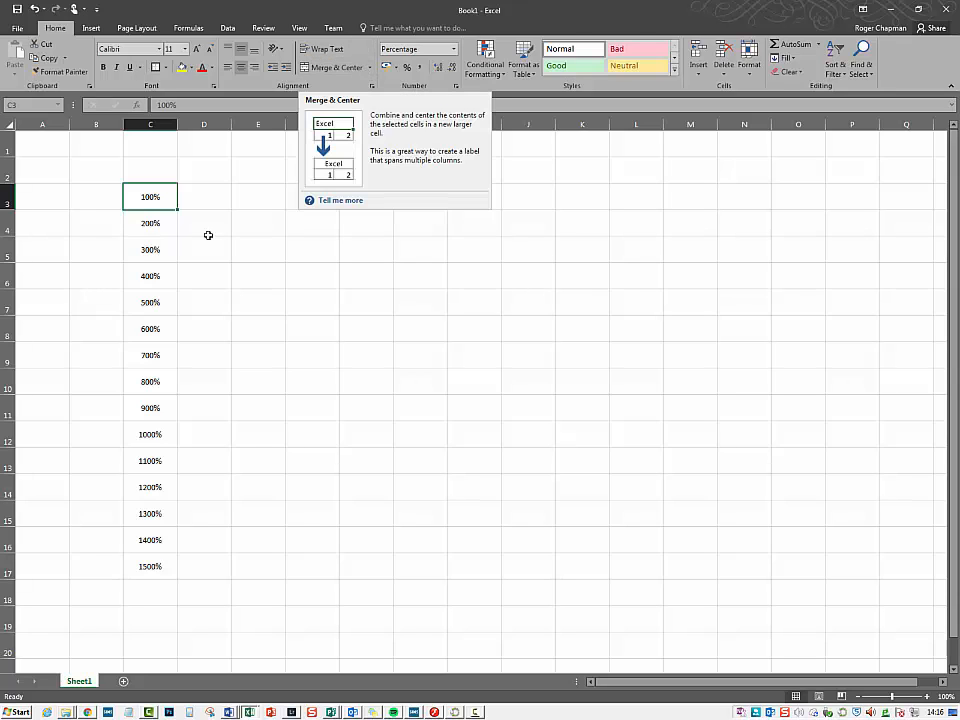
drag(161, 202, 300, 196)
click(171, 190)
click(351, 69)
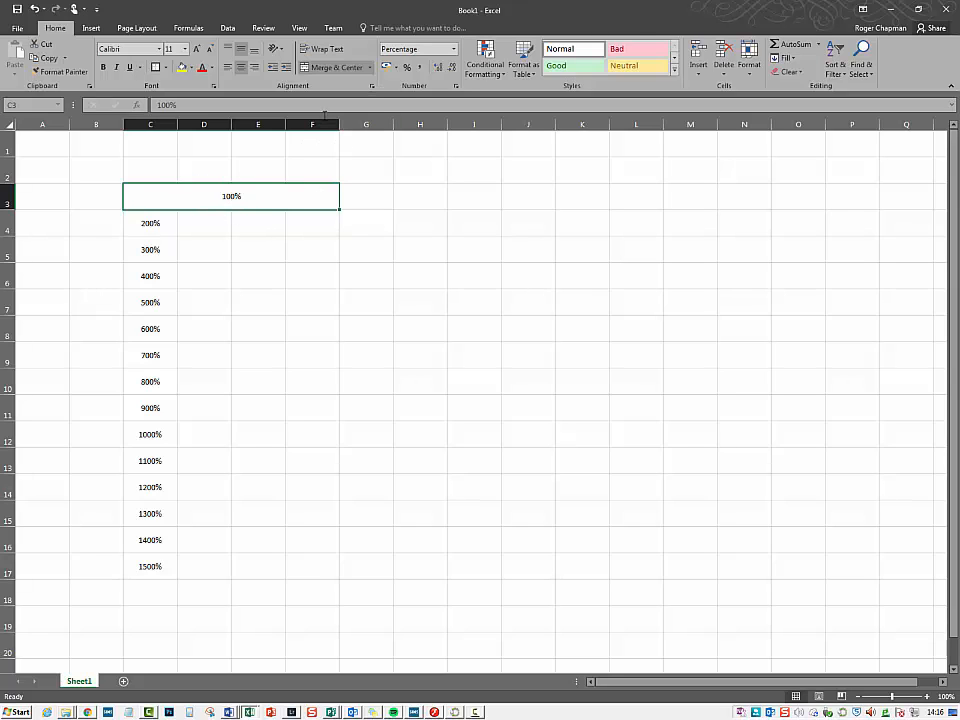
key(ctrl+z)
Merge and center cells C4:C5, keeping only the upper cell's value
drag(156, 221, 155, 252)
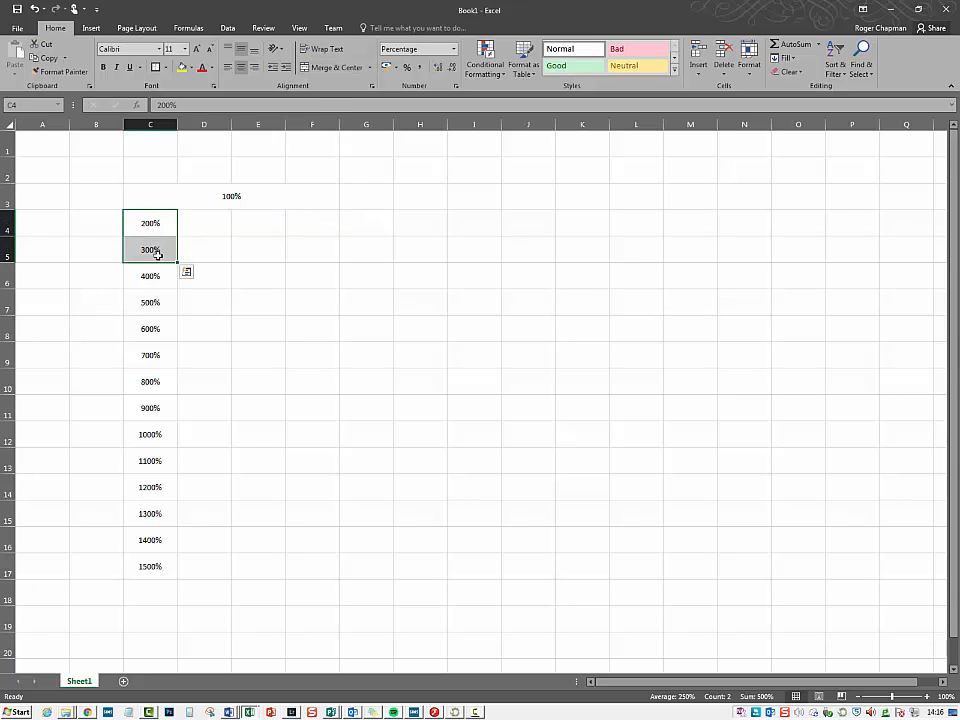
click(333, 67)
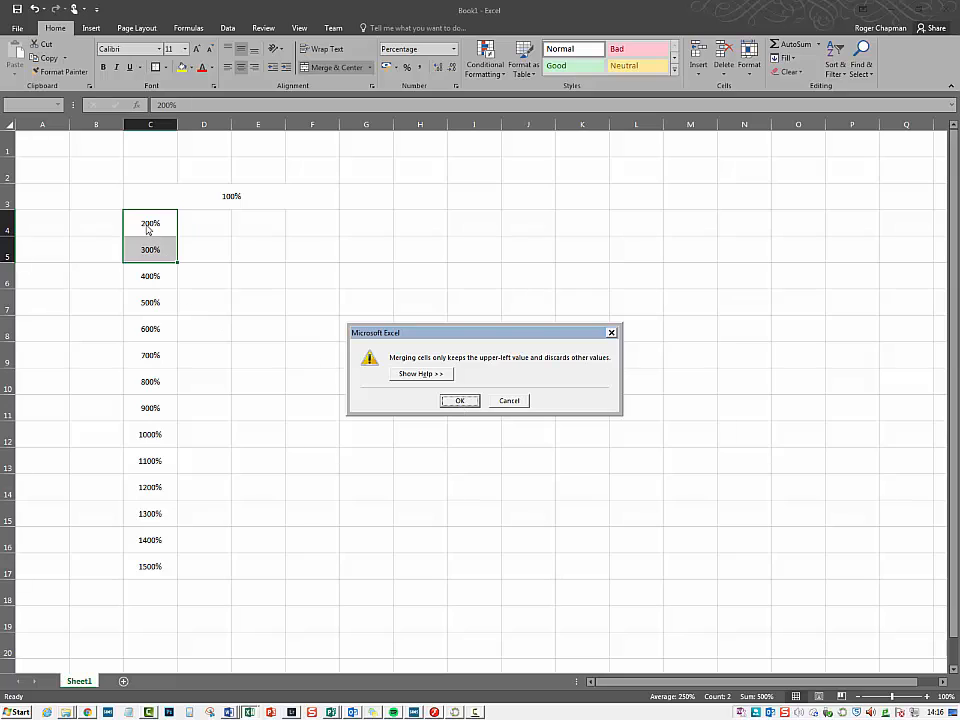
click(459, 401)
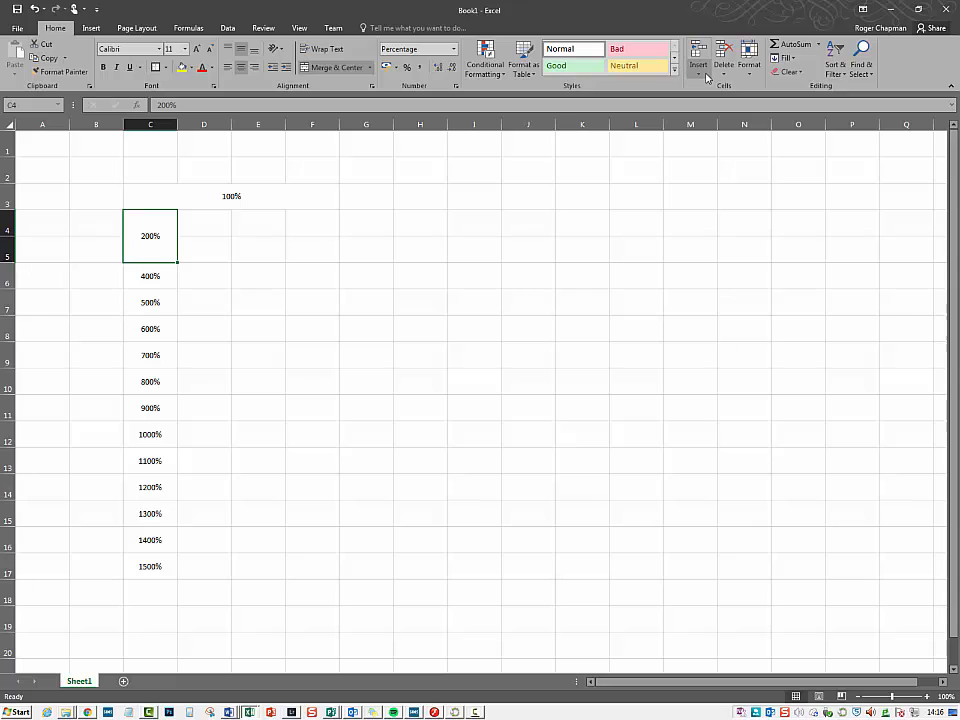
Insert a blank row above row 3
click(7, 197)
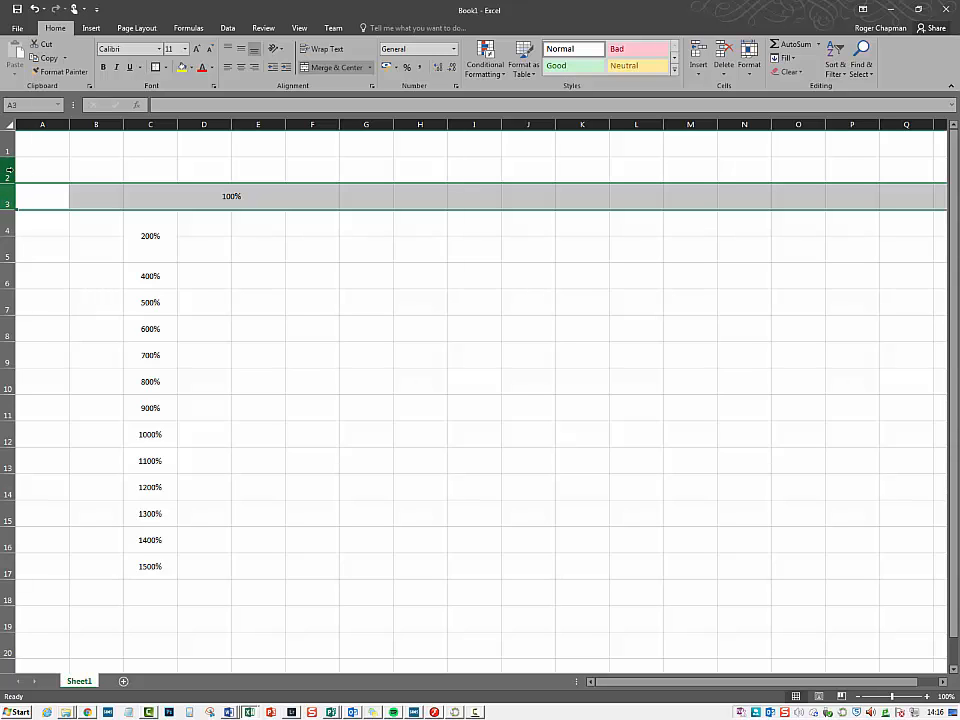
click(699, 52)
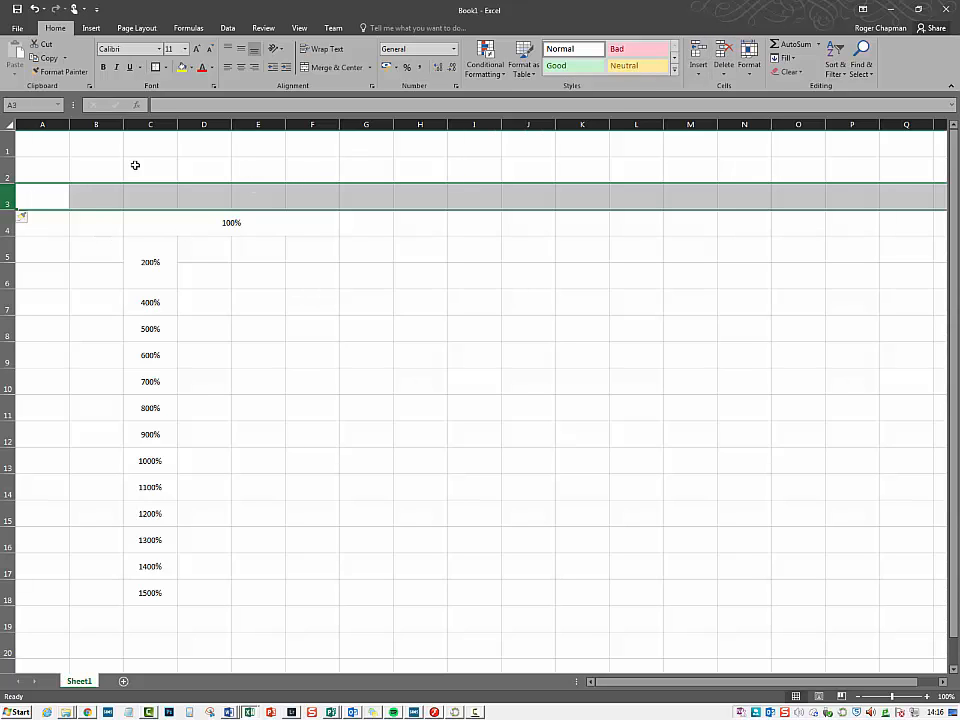
Insert a blank column before column C and delete it again
click(152, 122)
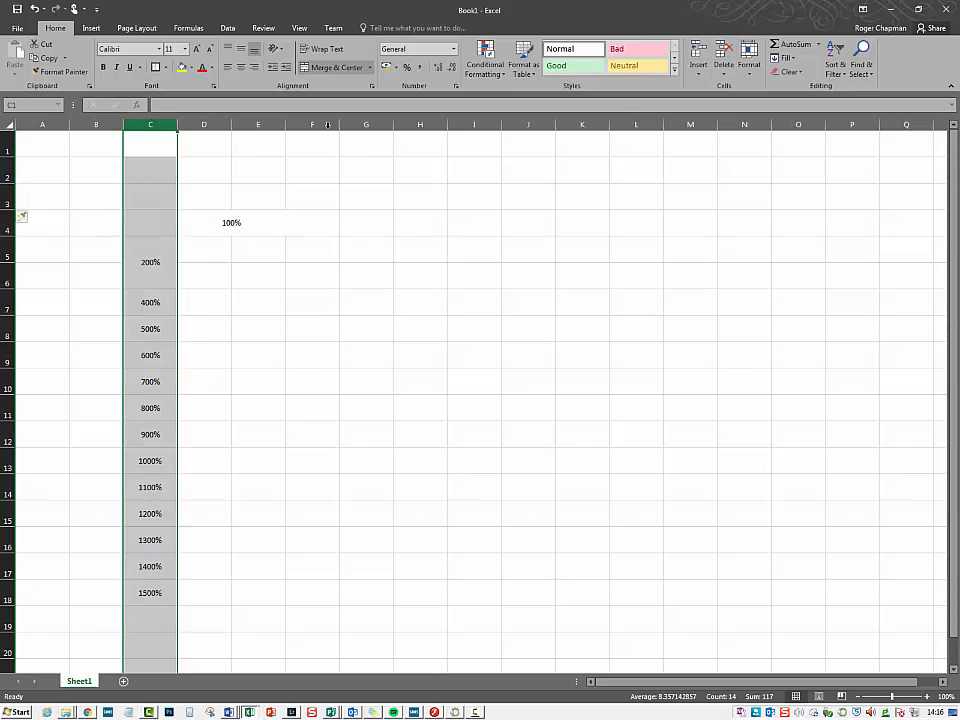
click(701, 57)
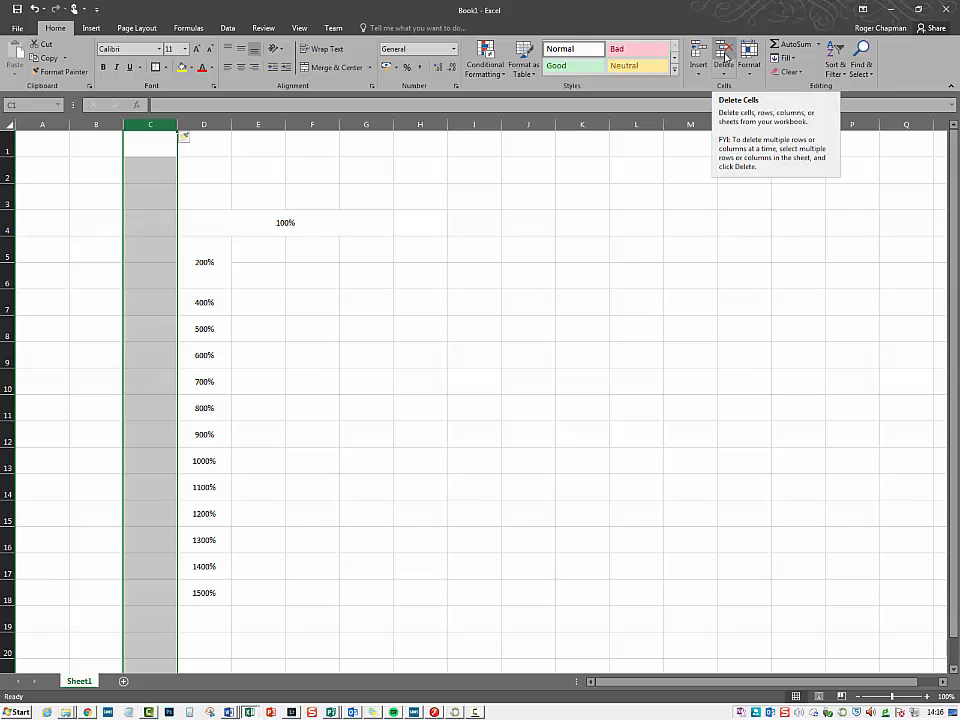
click(724, 55)
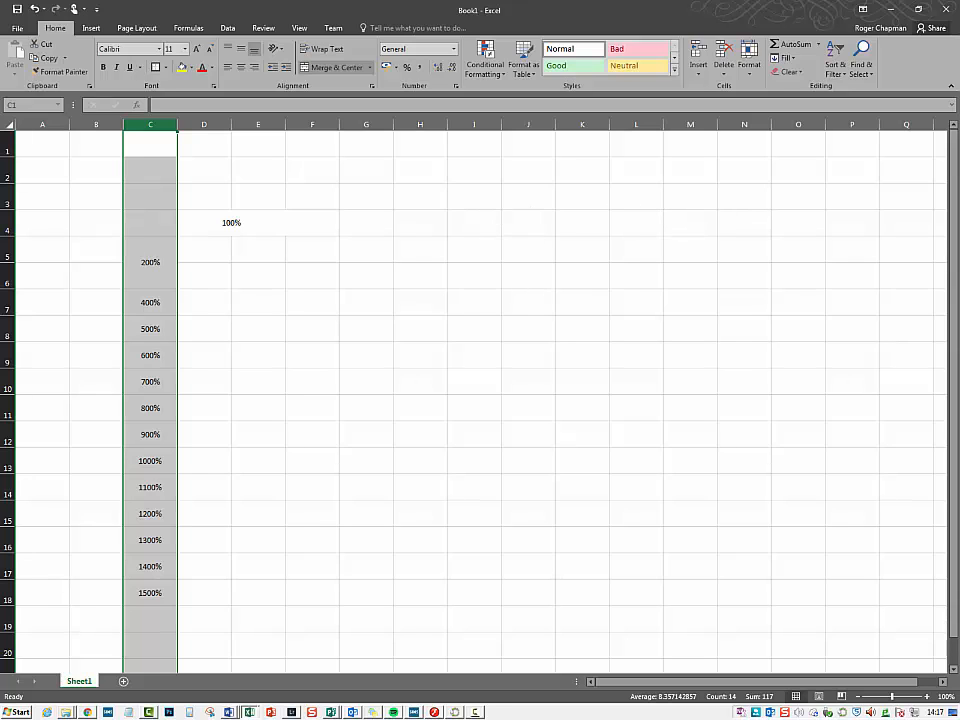
Unmerge cells C5:C6 and enter 300% in cell C6
click(141, 261)
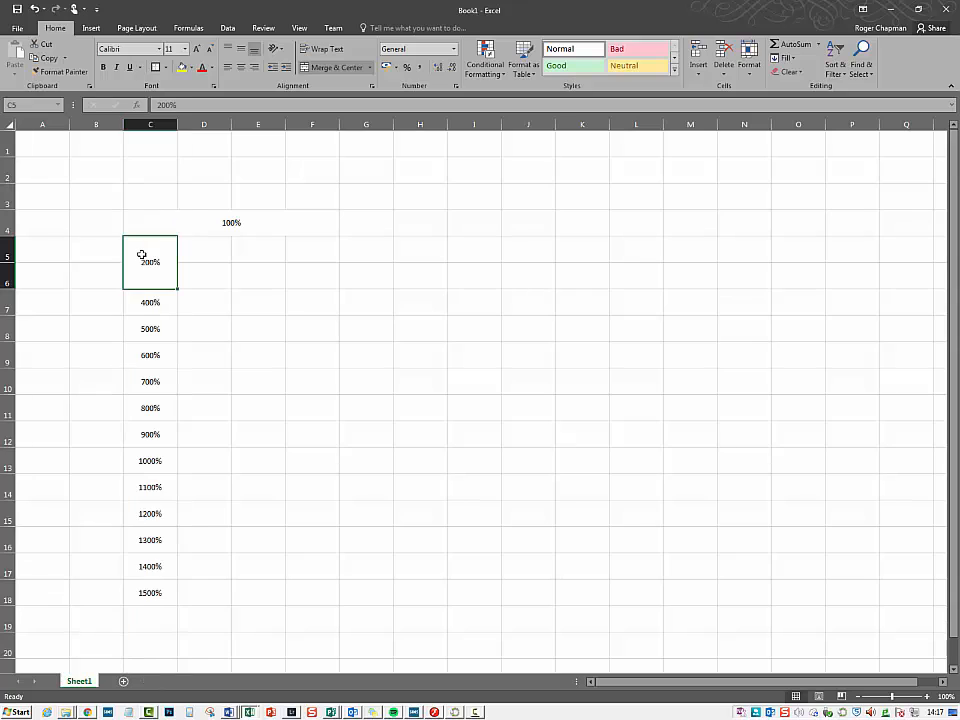
click(369, 68)
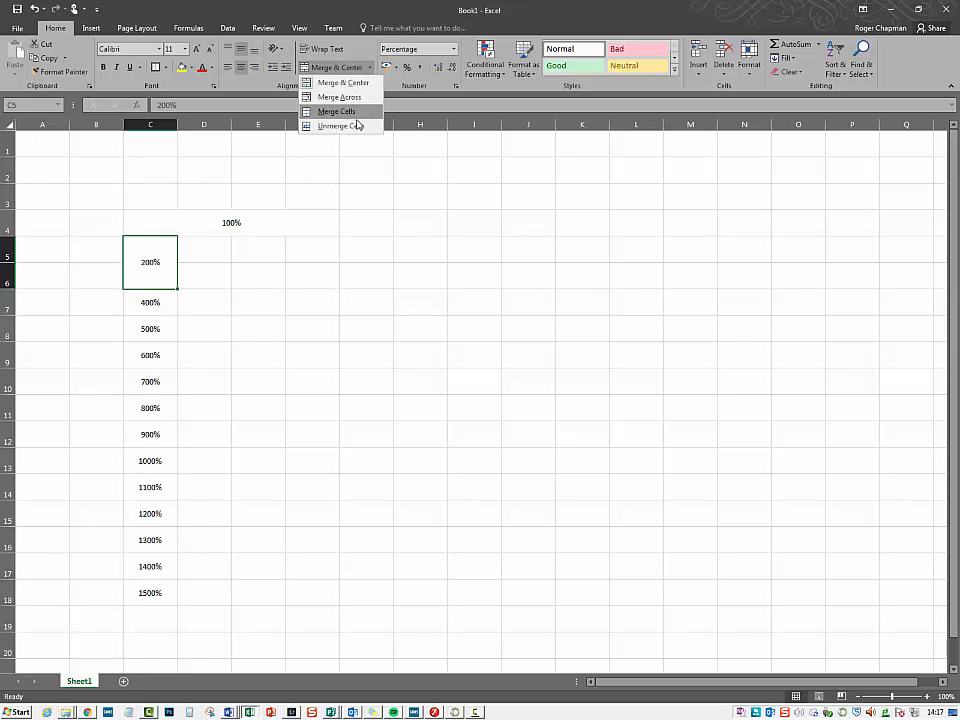
click(355, 125)
click(158, 273)
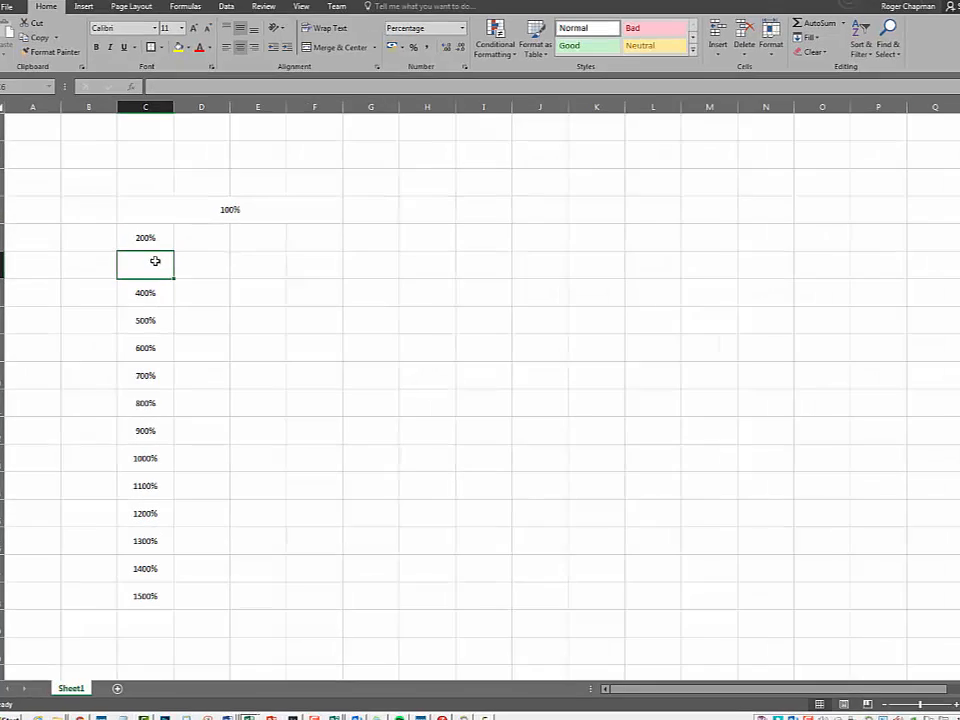
text(300)
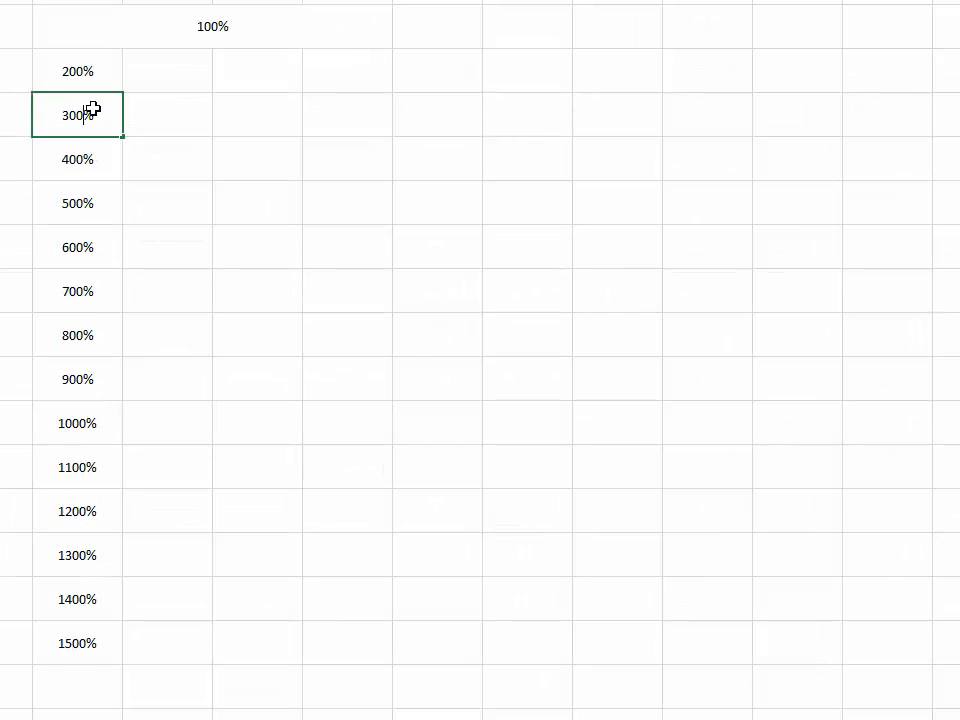
key(Return)
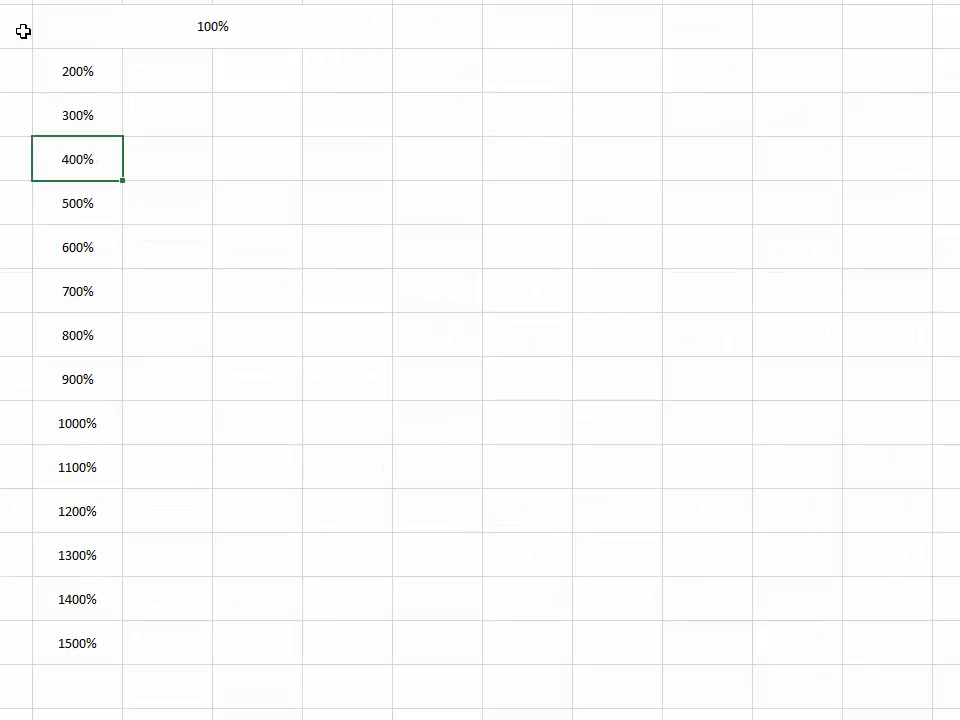
Try to sort cells C5:C18 from largest to smallest with the selection expanded to the adjacent data
drag(64, 64, 90, 630)
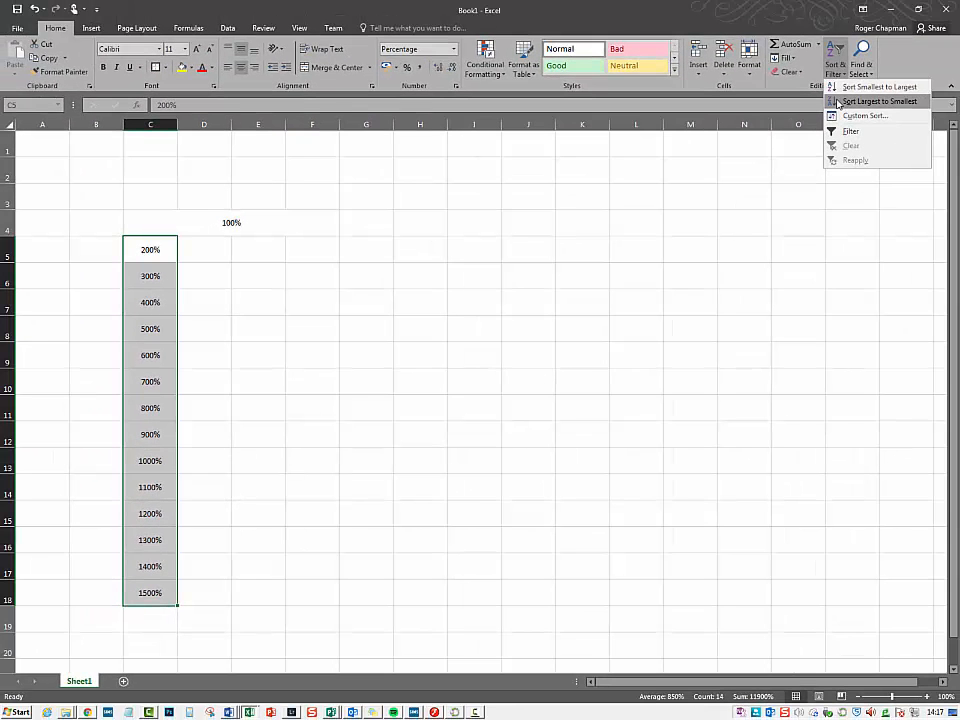
click(845, 99)
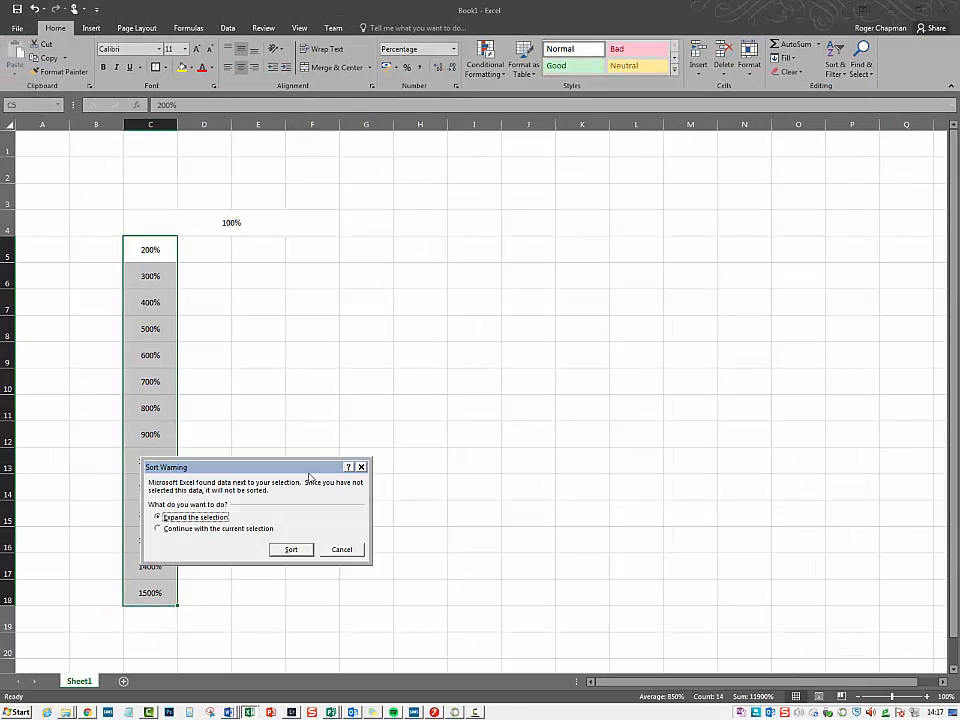
click(289, 551)
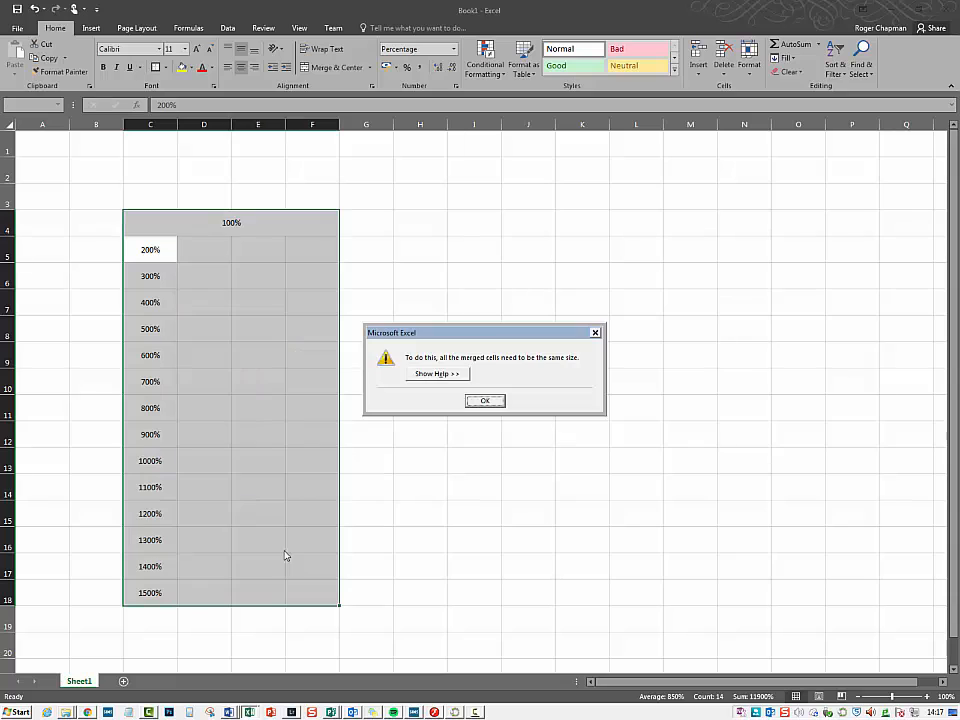
click(485, 402)
Delete row 4, which holds the merged 100% cell
click(176, 224)
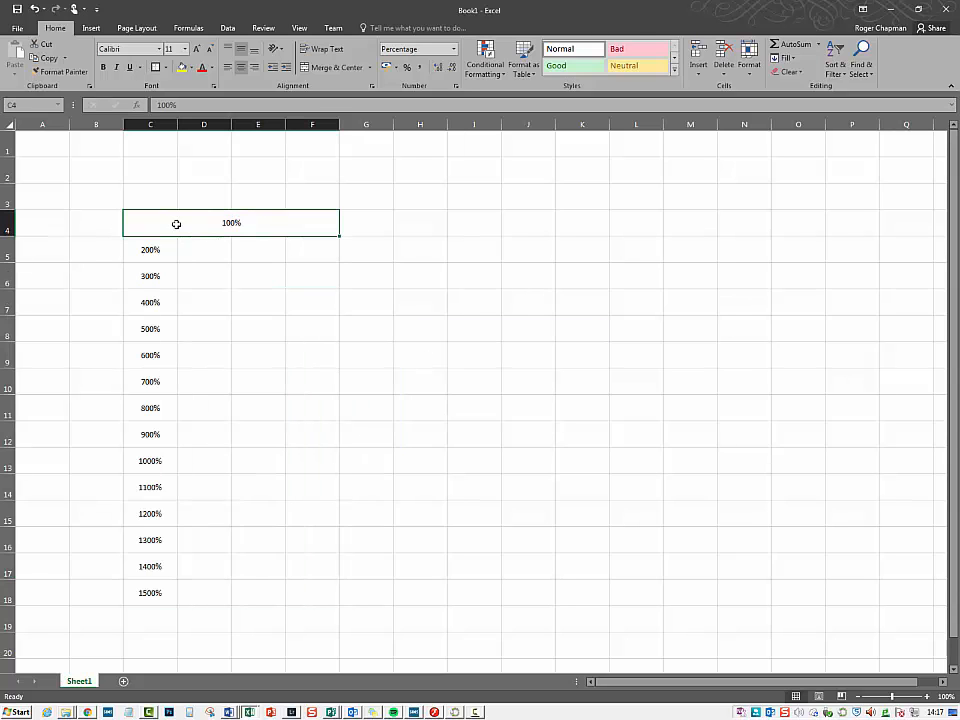
click(7, 229)
click(725, 74)
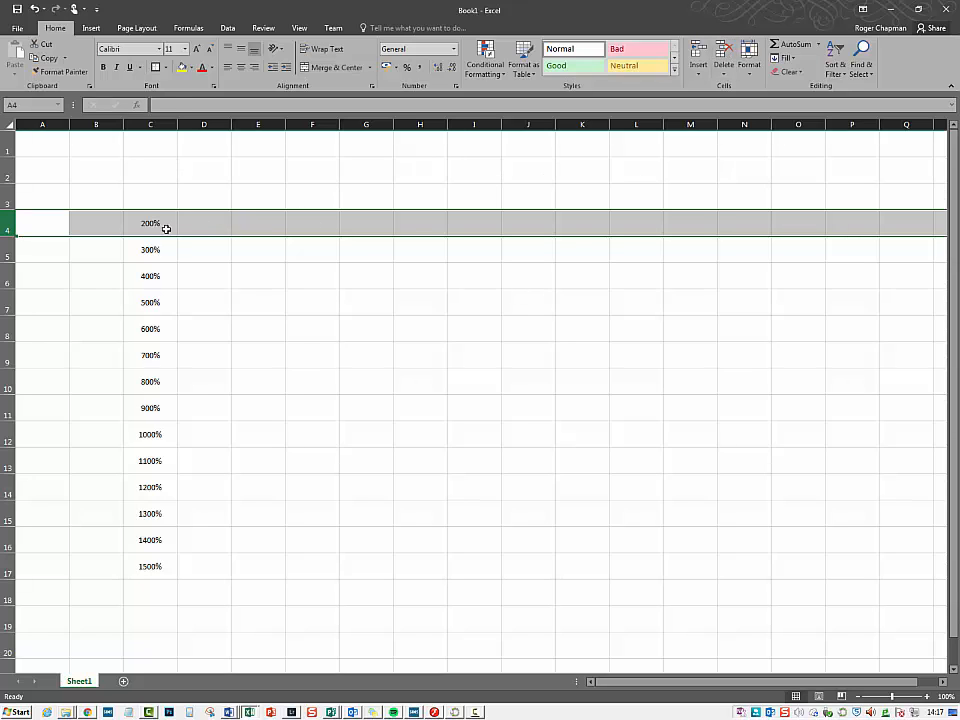
Sort the percentages in cells C4:C17 from largest to smallest
drag(165, 227, 150, 566)
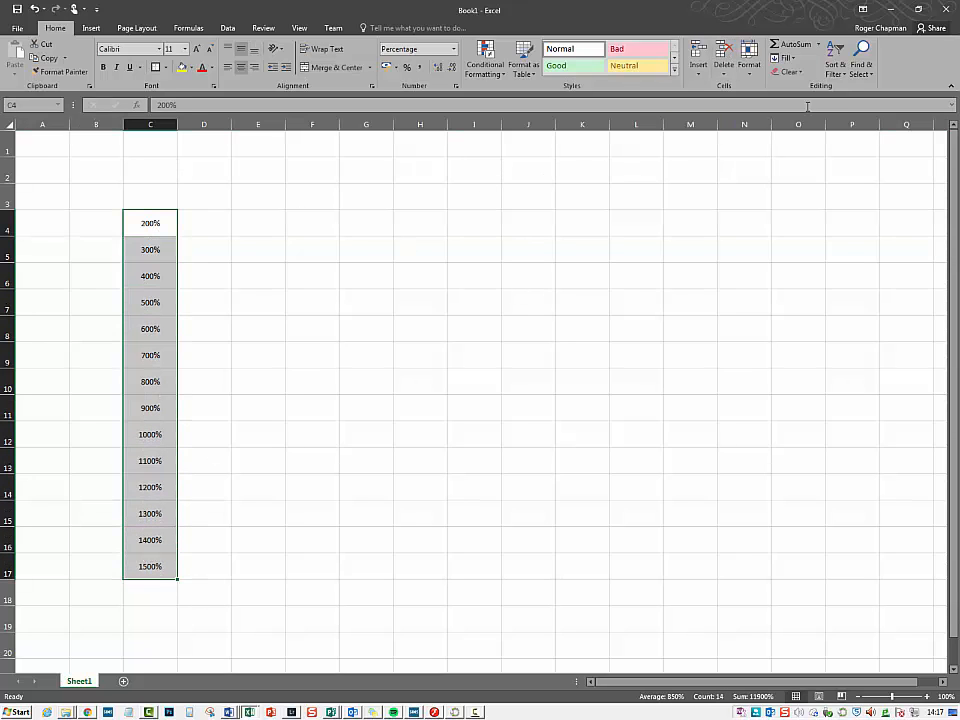
click(834, 66)
click(849, 102)
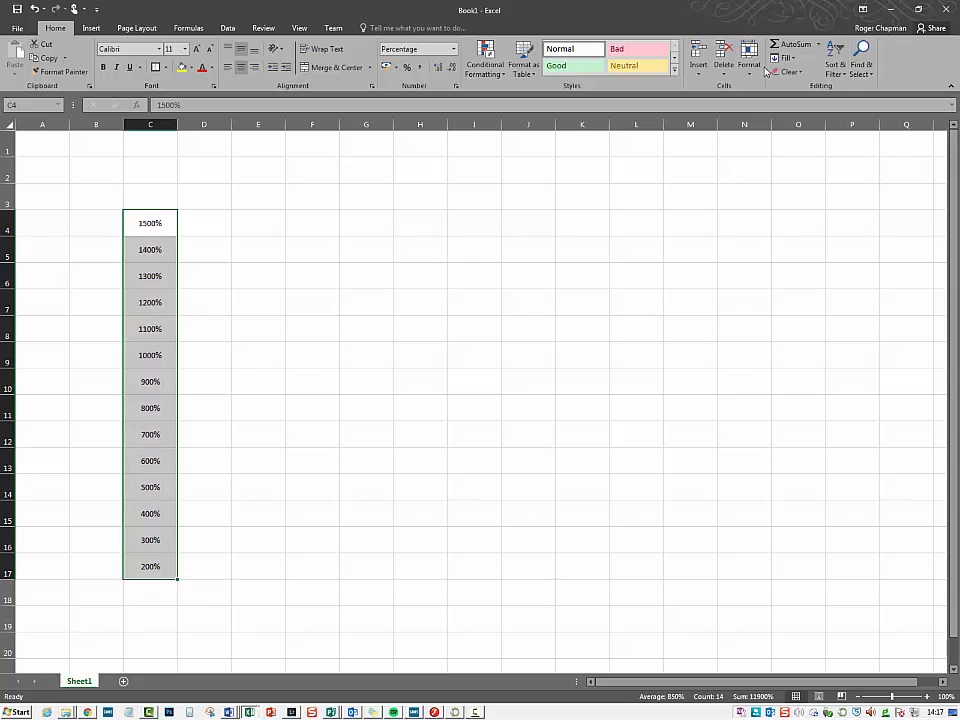
Add a filter to cells C4:C17, view its filter options without applying any, and undo the filter
click(835, 72)
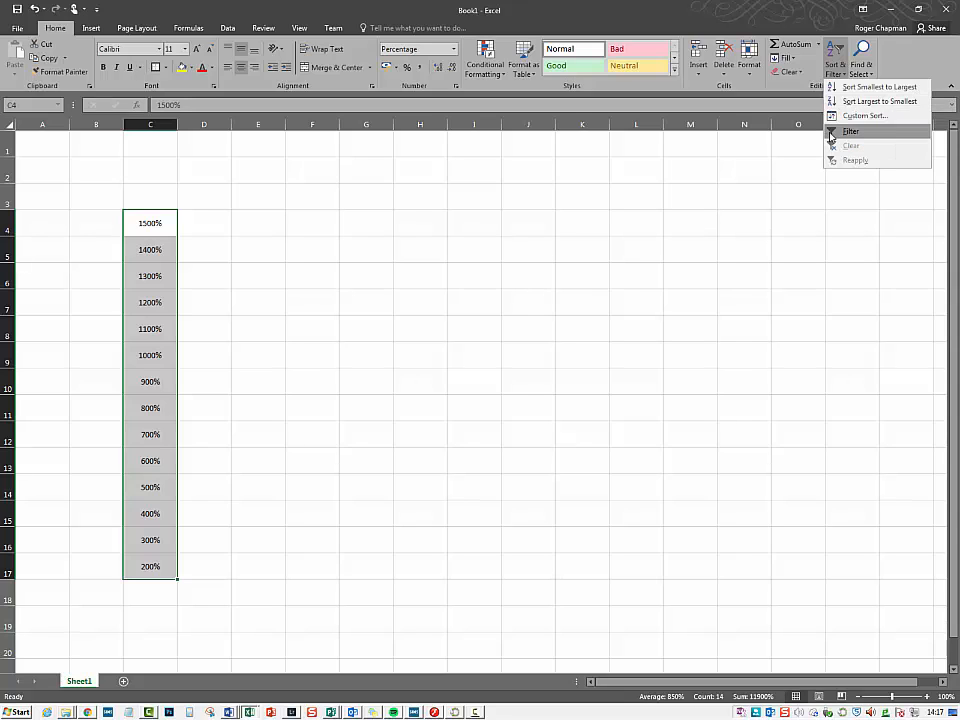
click(845, 130)
click(171, 230)
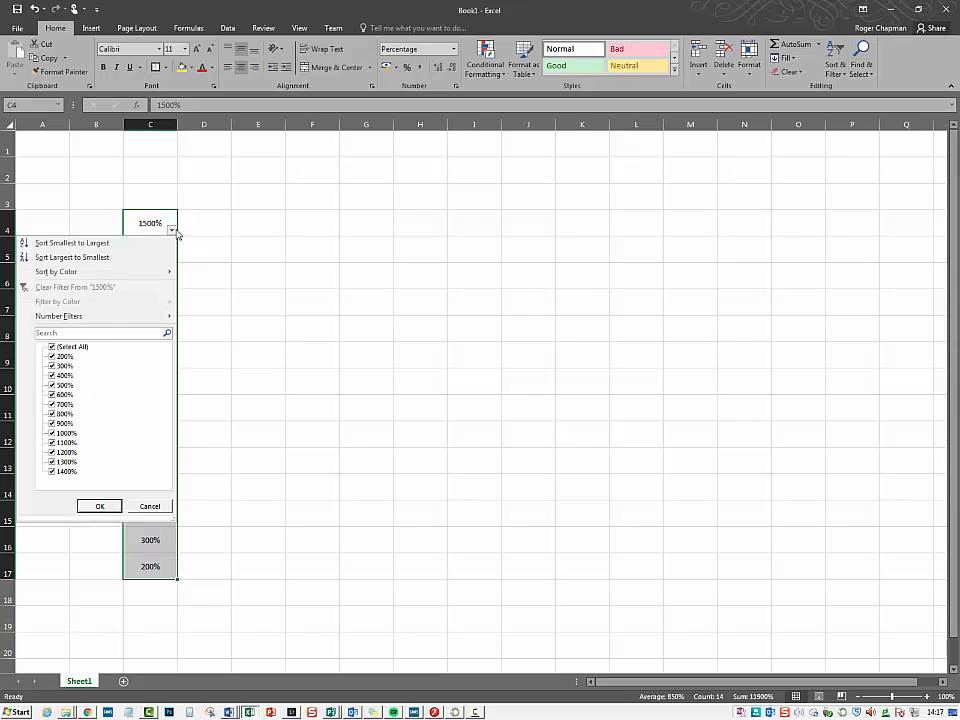
click(150, 506)
click(221, 377)
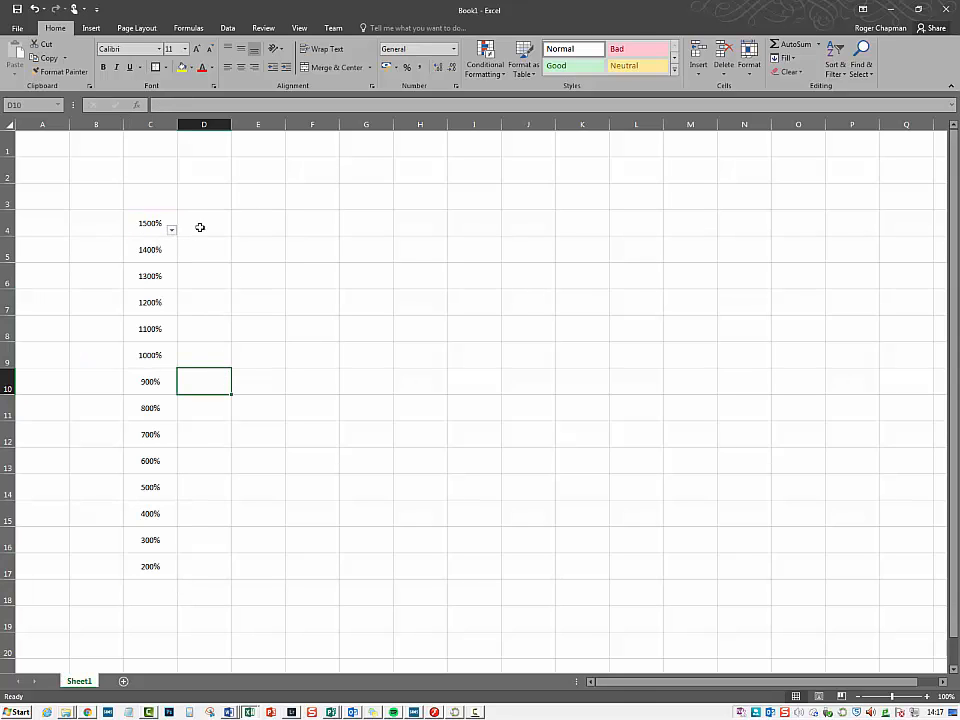
key(ctrl+z)
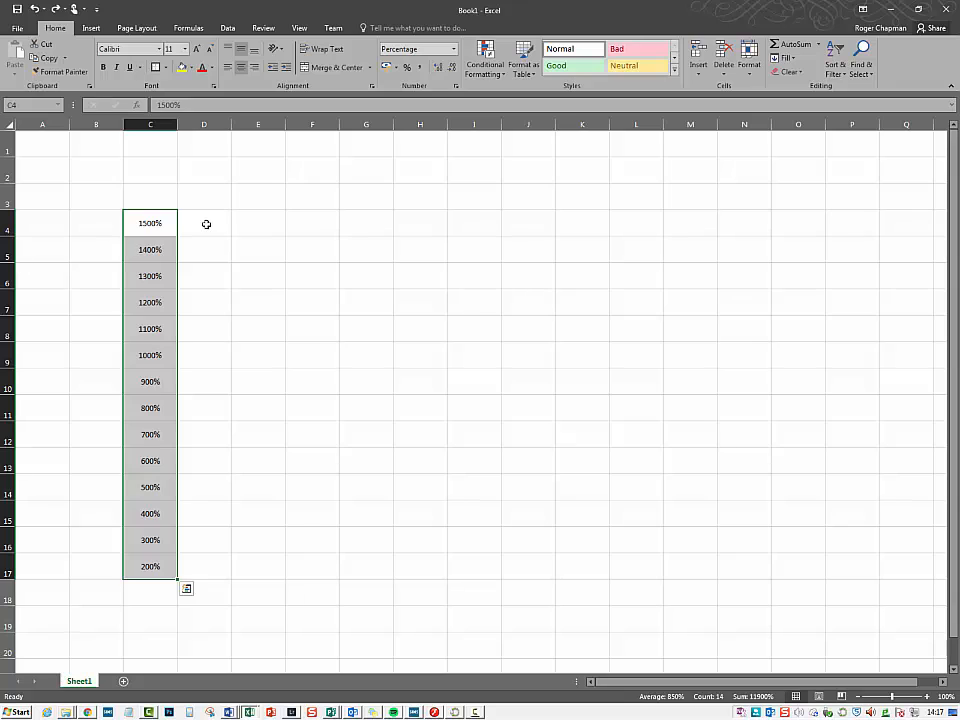
Enter five people's names in cells B4:B8 as labels beside the percentages
click(205, 224)
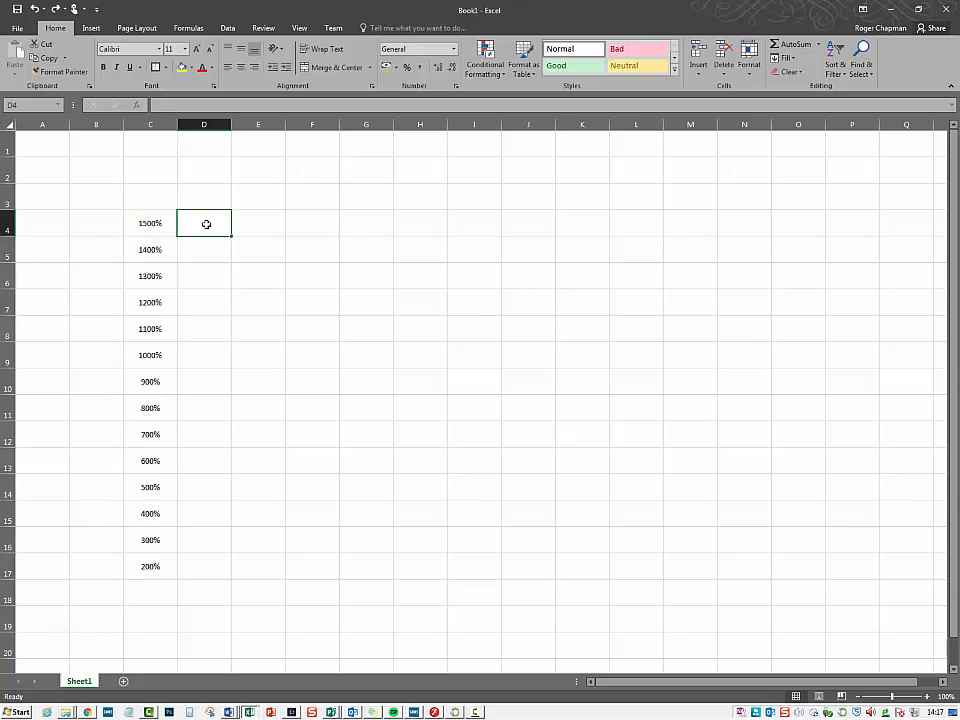
click(96, 30)
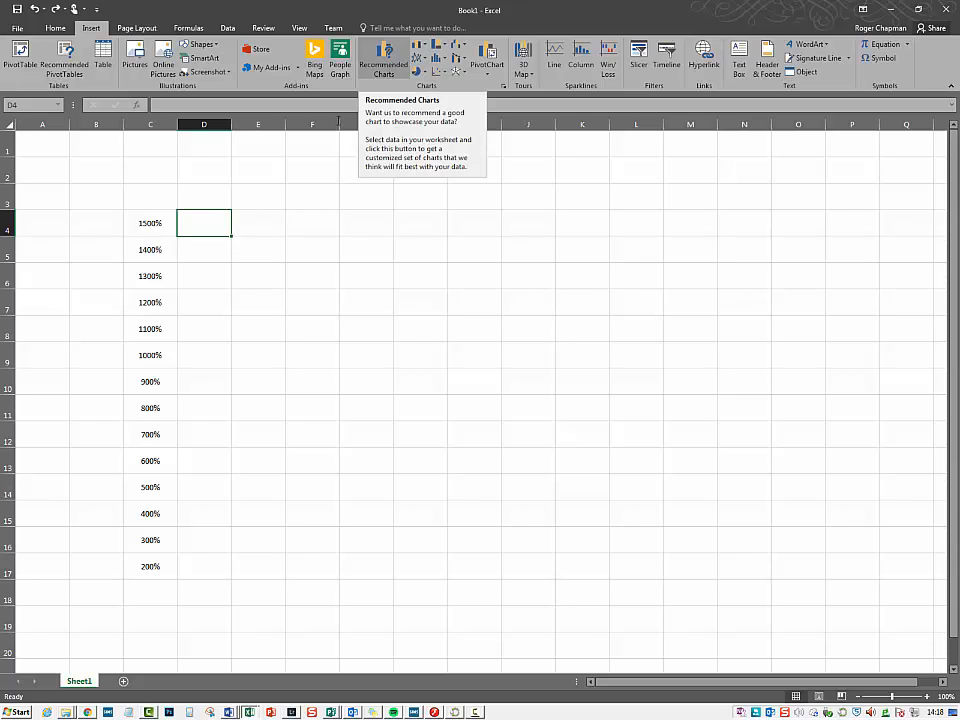
click(101, 221)
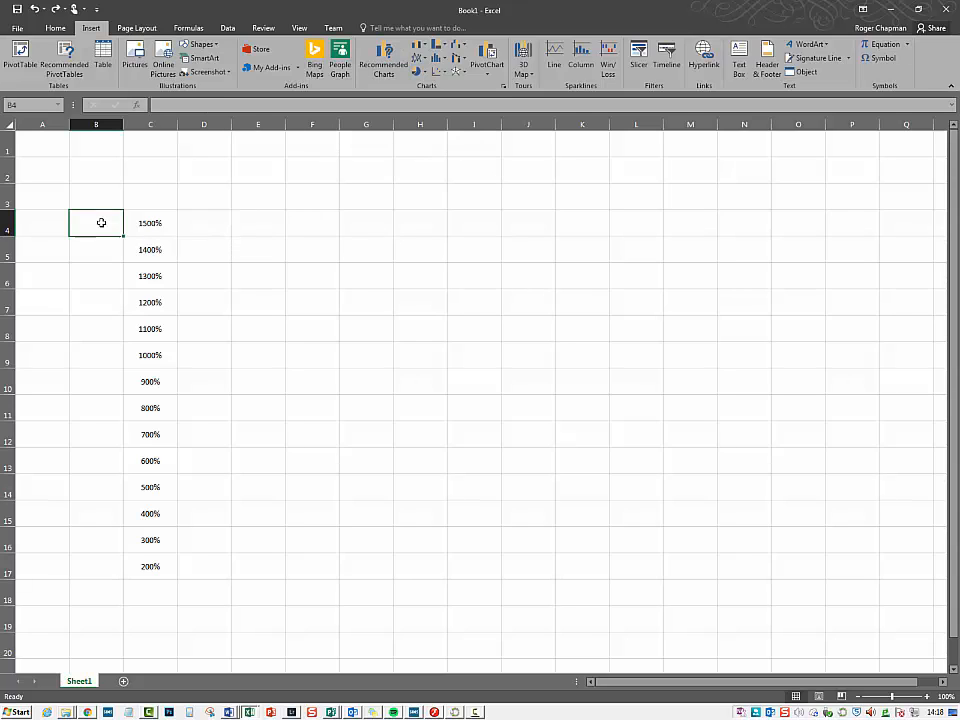
text(smi)
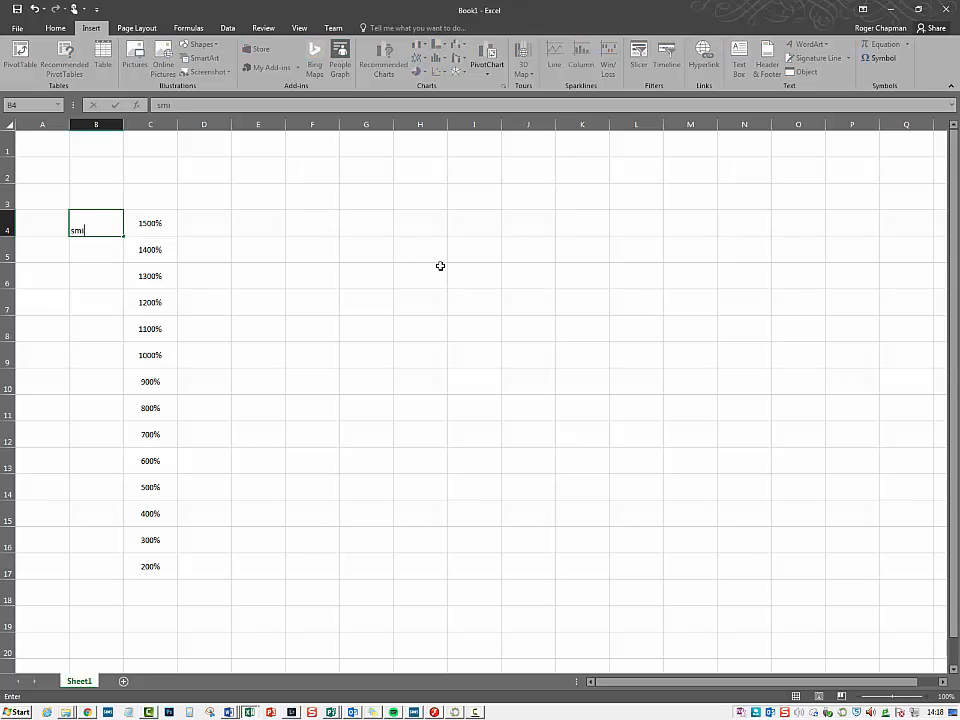
text(th)
key(Return)
text(fred)
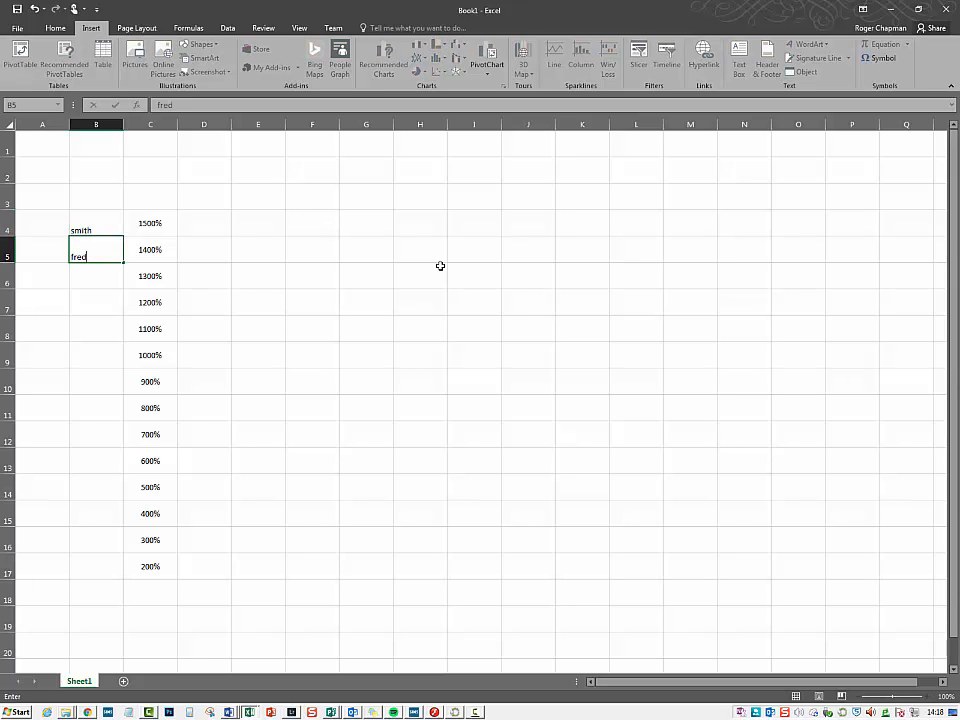
key(Return)
text(george)
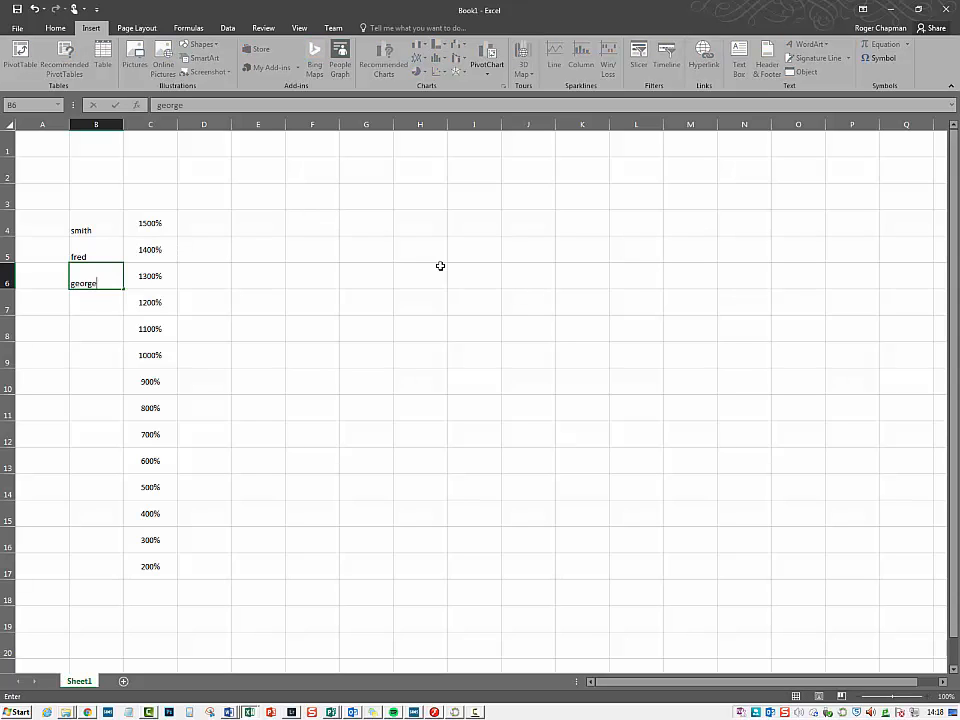
key(Return)
text(al)
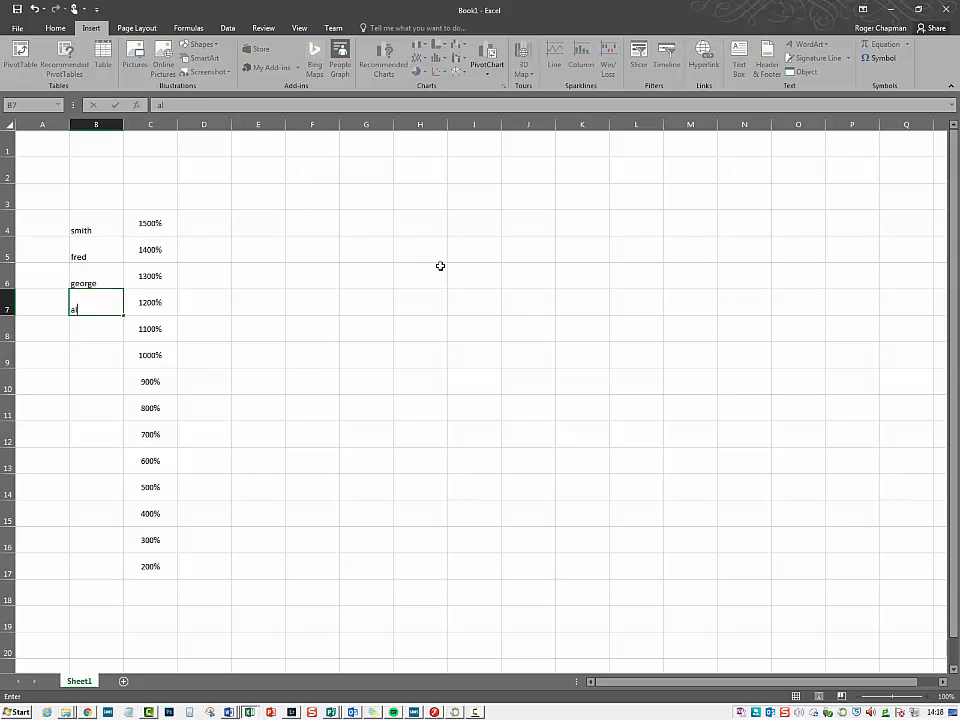
text(an)
key(Return)
text(bec)
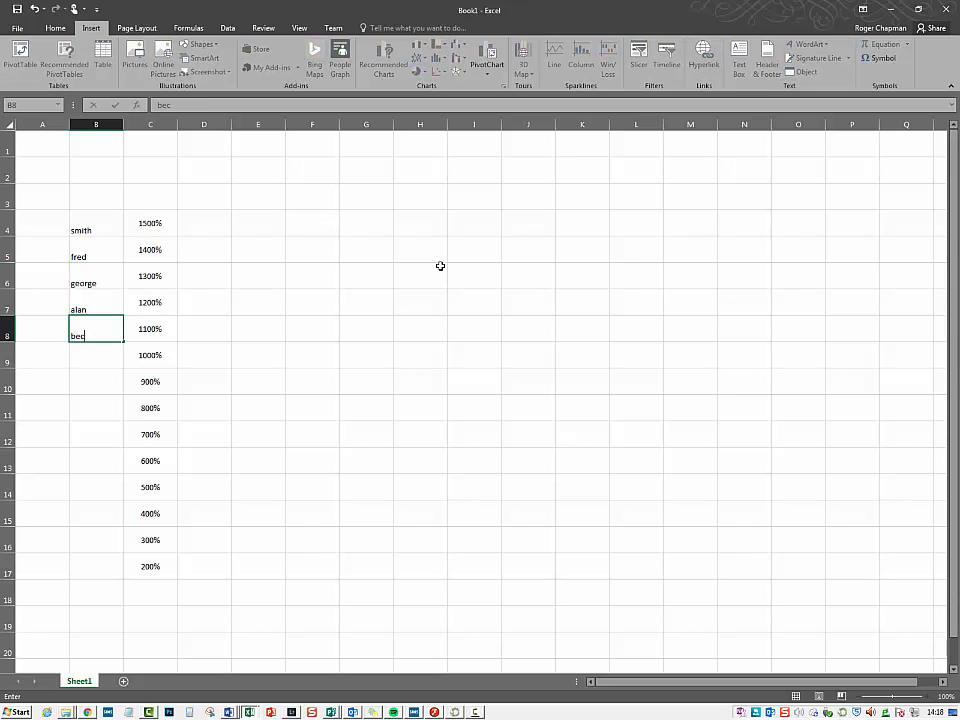
text(ky)
key(Return)
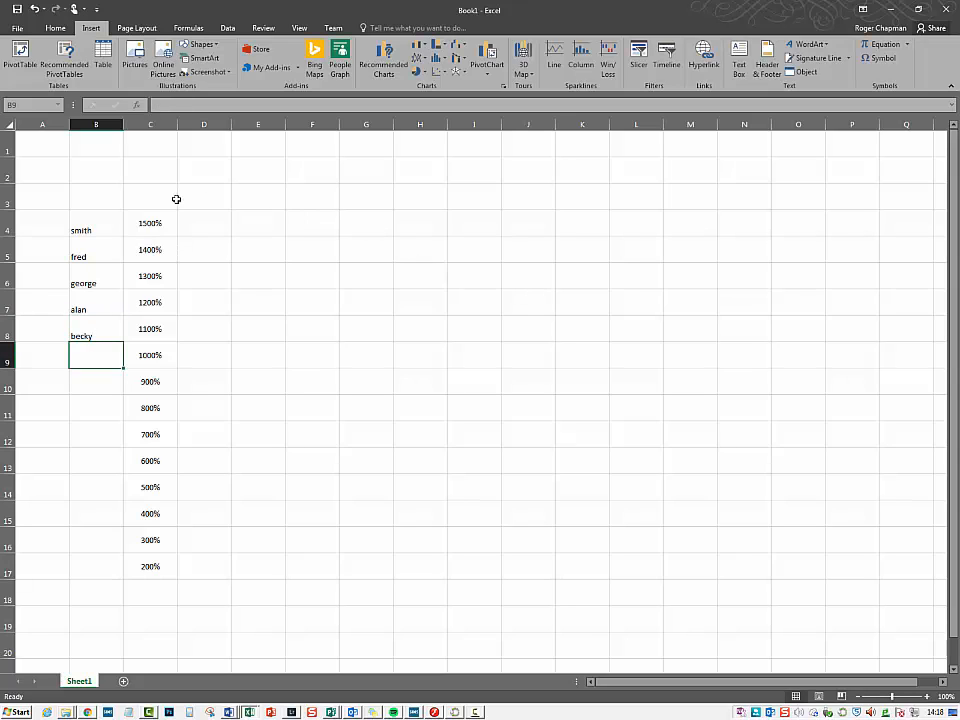
Insert the recommended Clustered Column chart from the names and percentages in cells B4:C8
drag(83, 223, 157, 334)
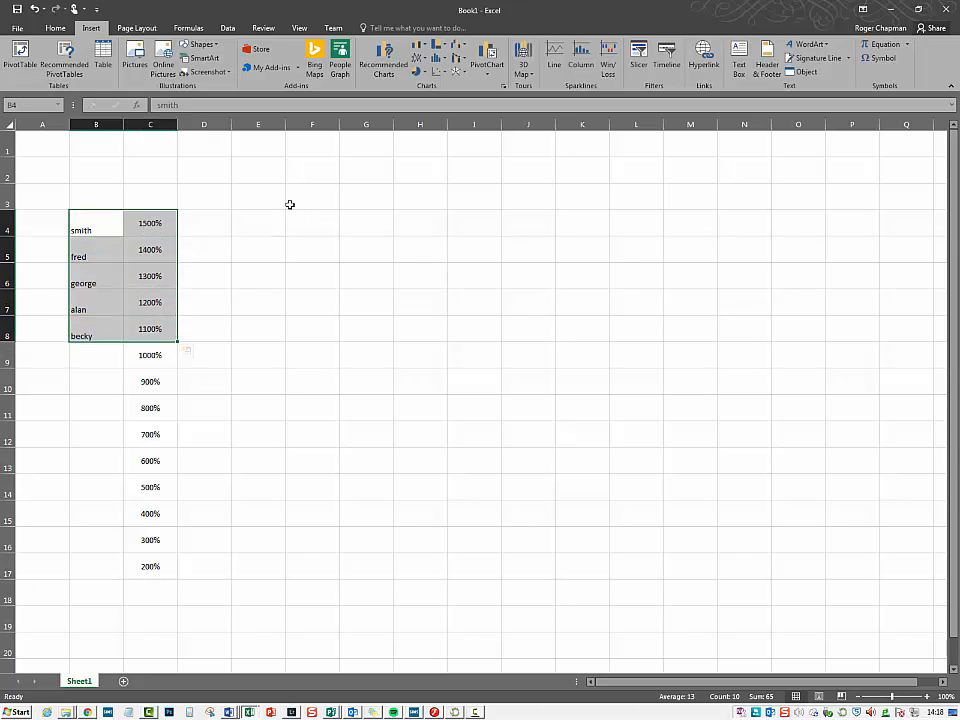
click(384, 62)
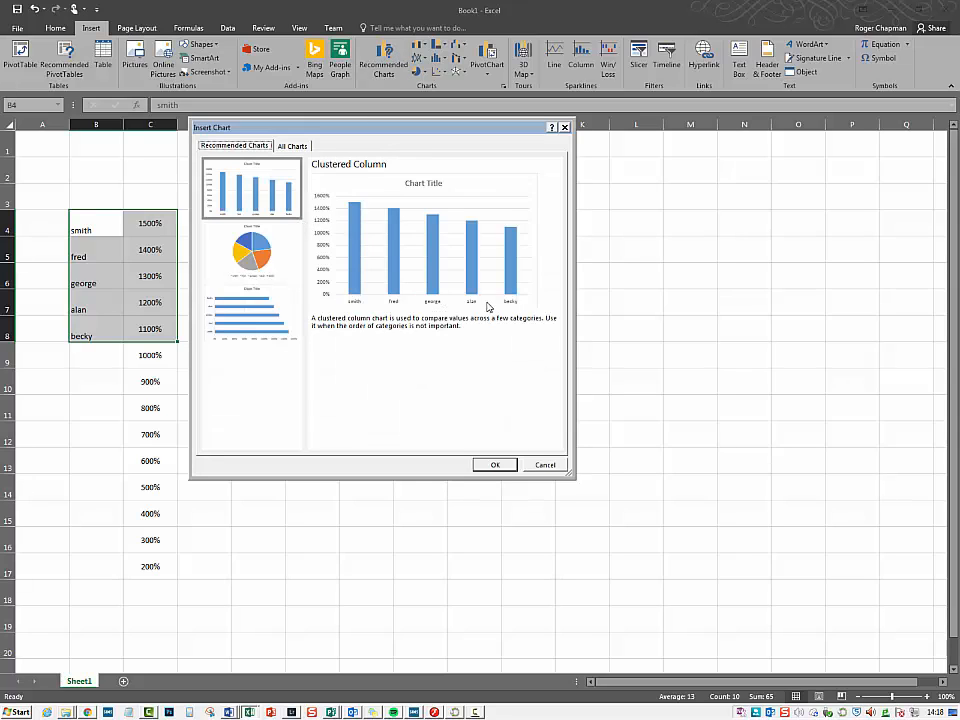
click(497, 468)
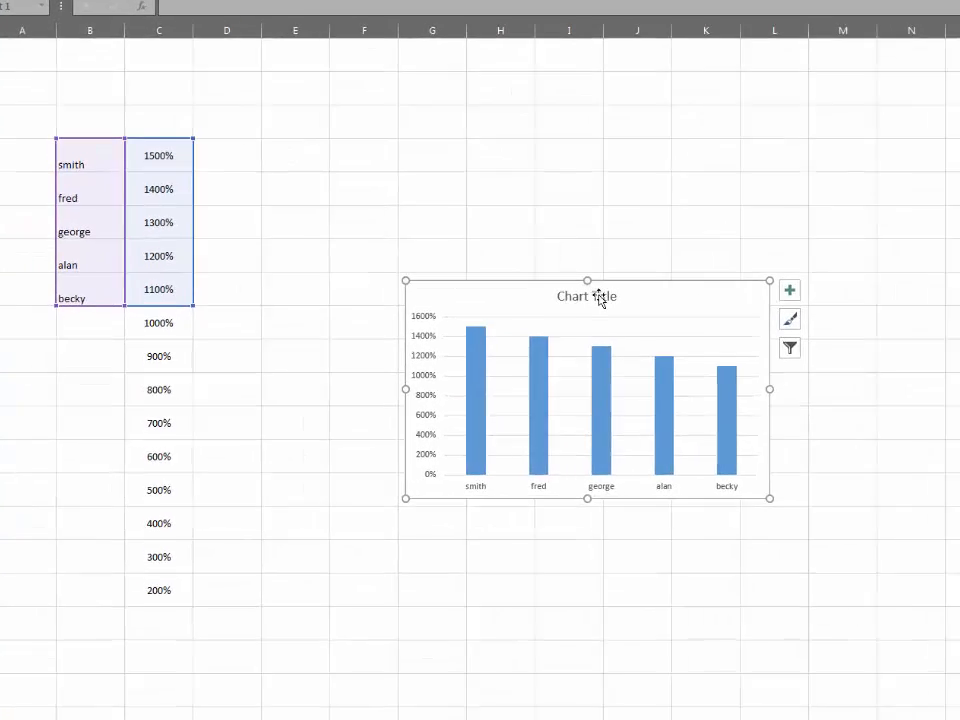
Change the column chart's title to "data"
click(497, 334)
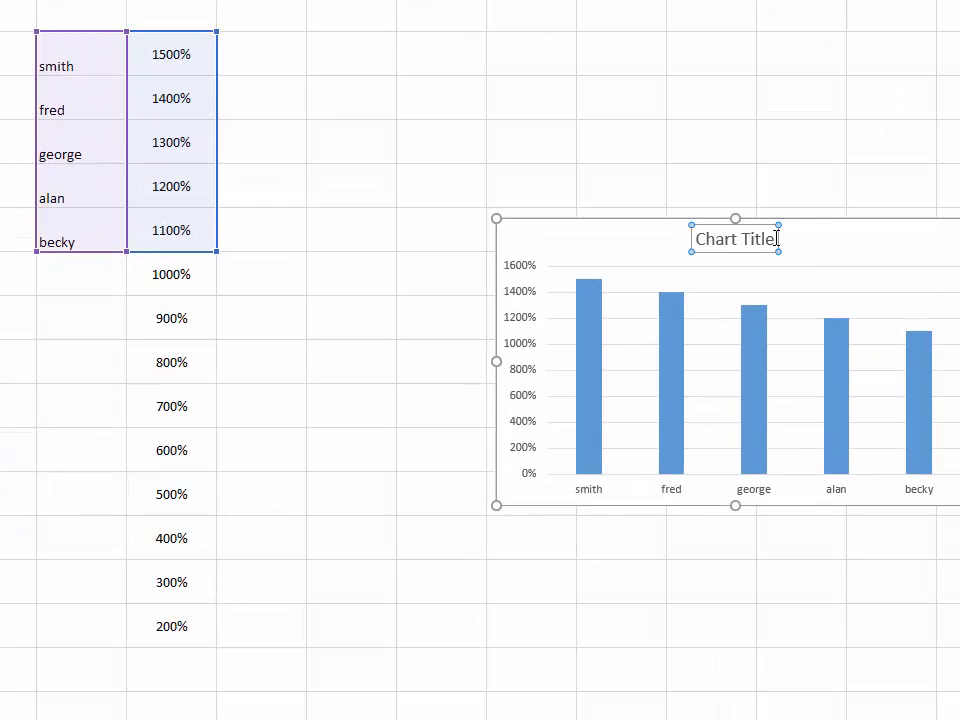
drag(777, 238, 701, 238)
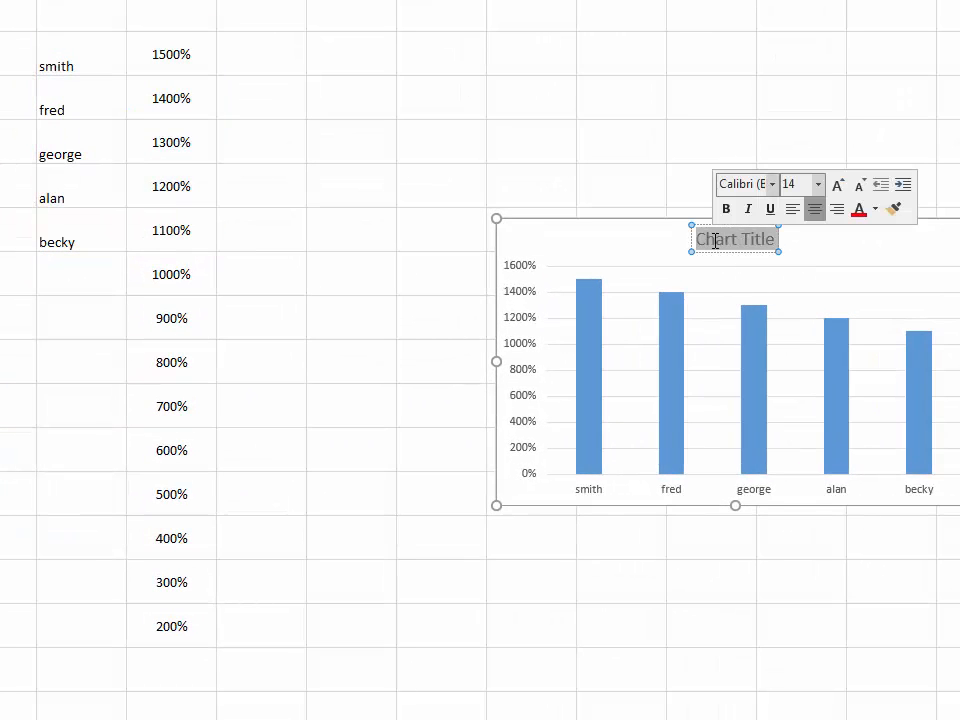
text(data)
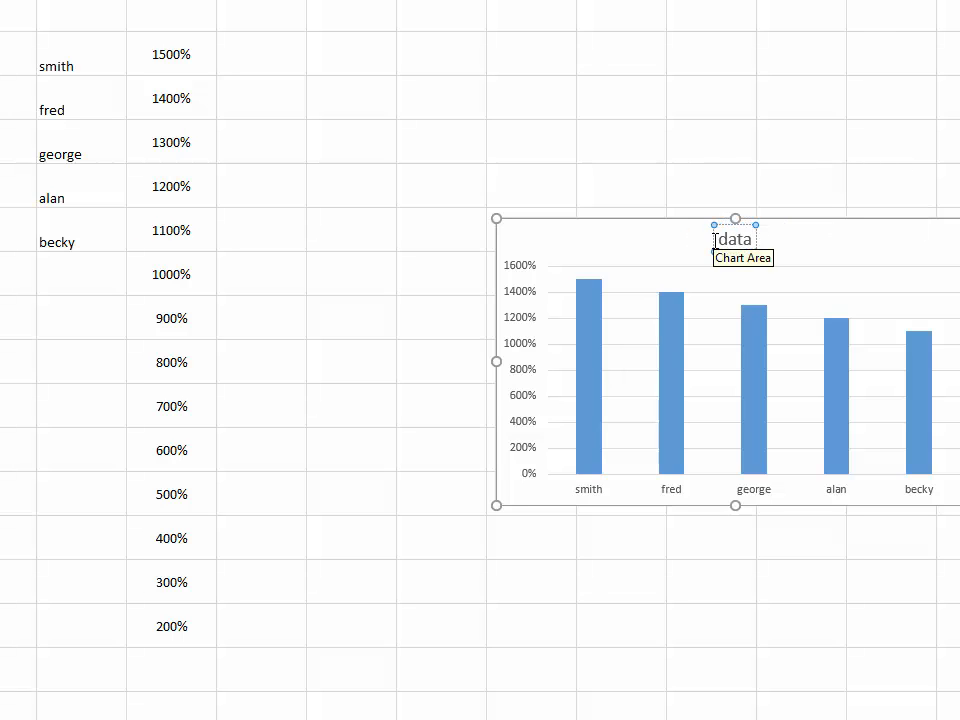
click(756, 494)
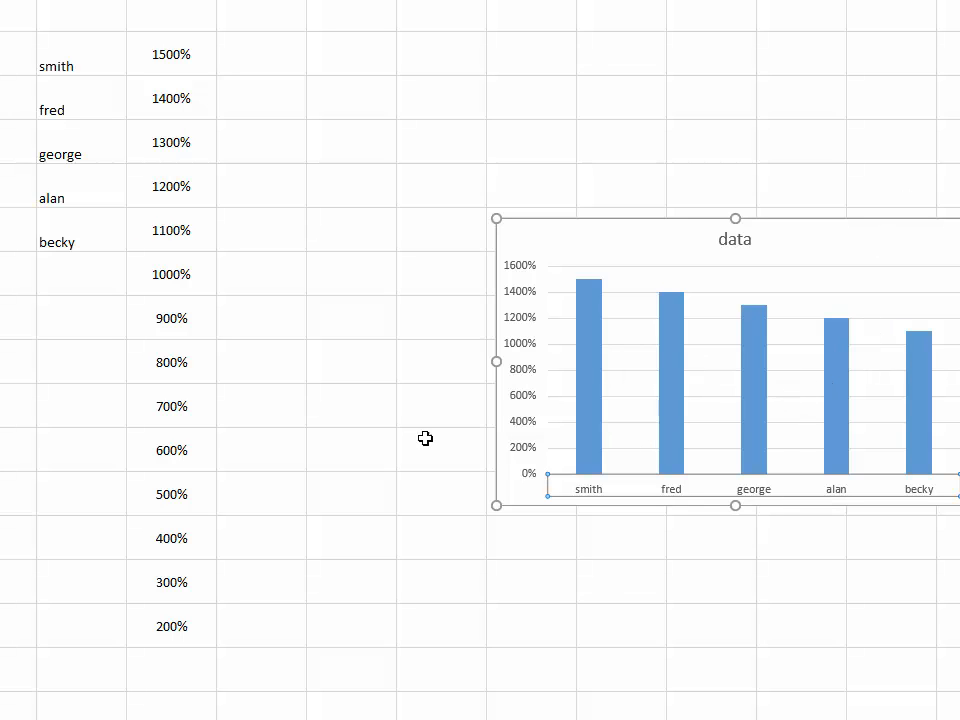
Replace the person's name in cell B4 with a nickname form to update the chart's first category label
click(64, 70)
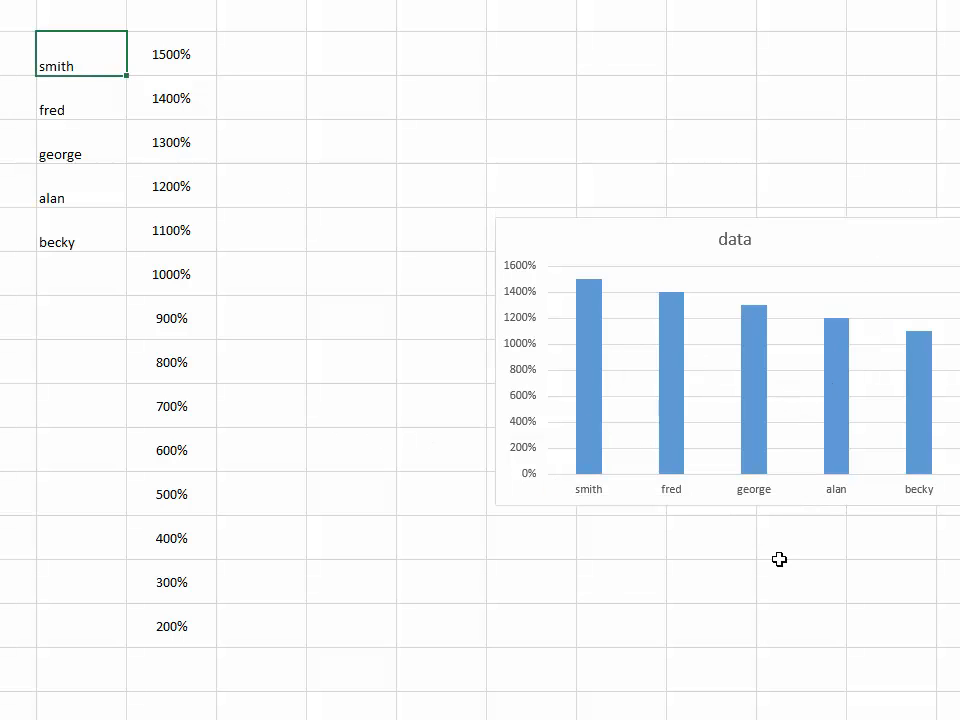
click(722, 493)
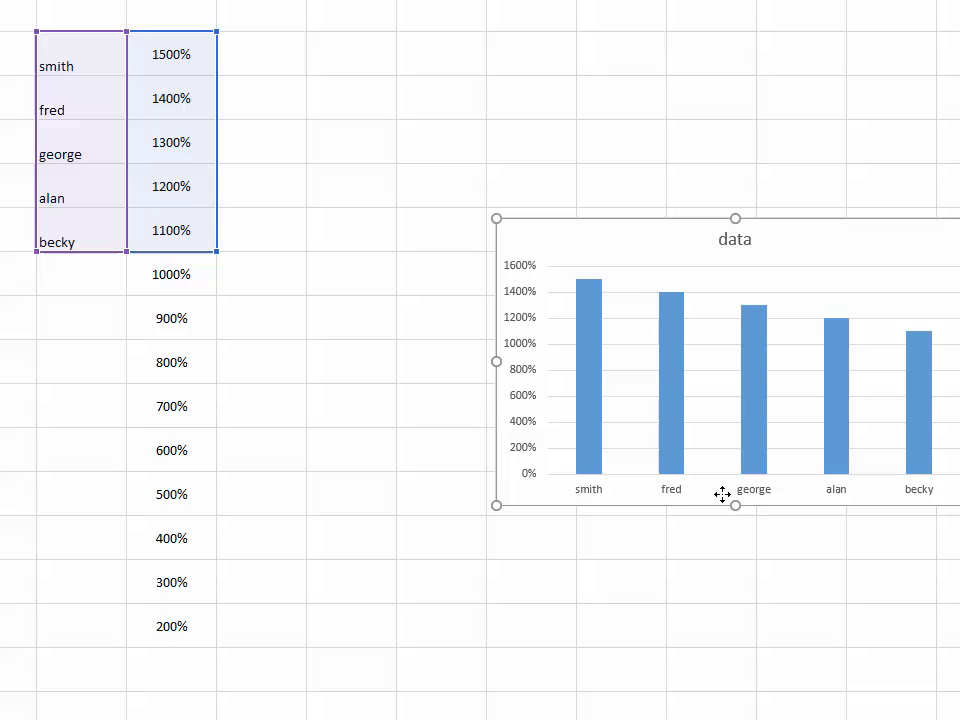
click(94, 67)
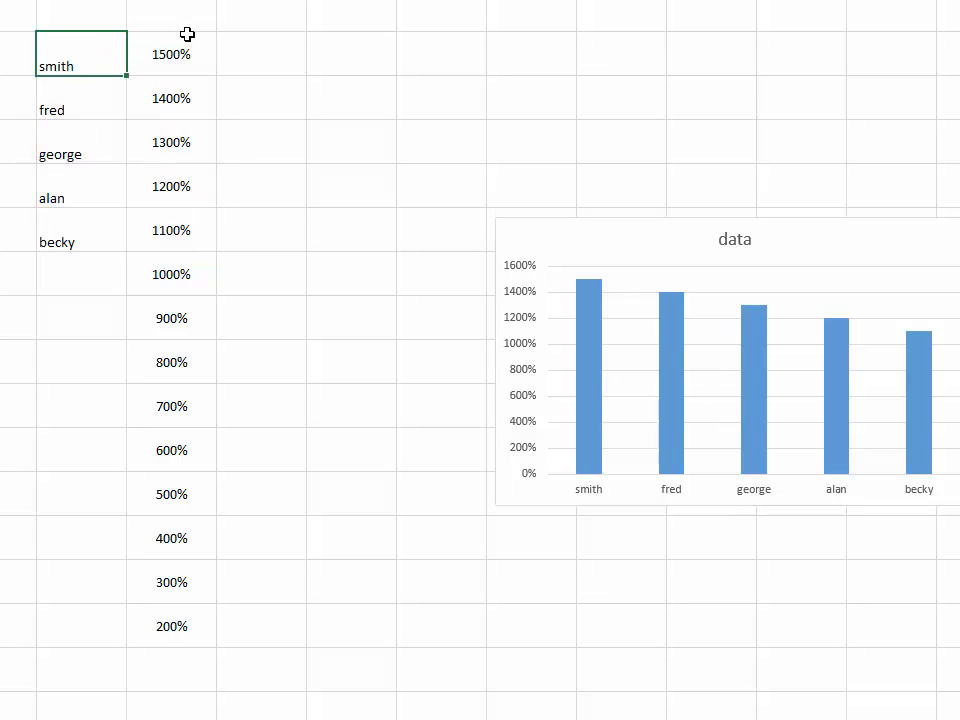
text(smithy)
key(Return)
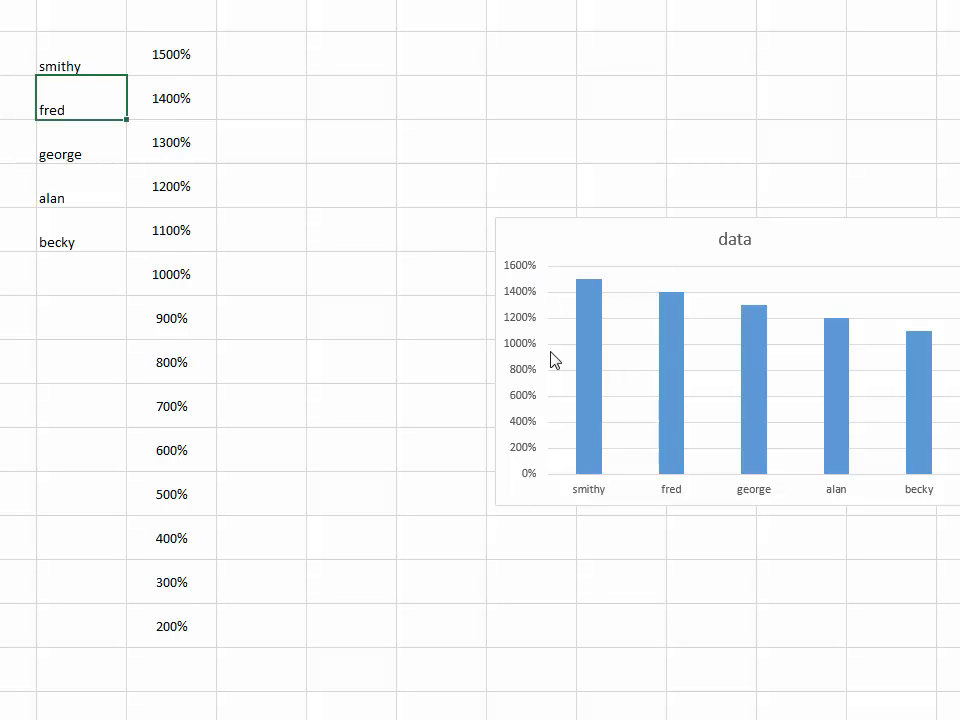
Add data labels to the columns of the "data" chart
double_click(752, 328)
right_click(752, 328)
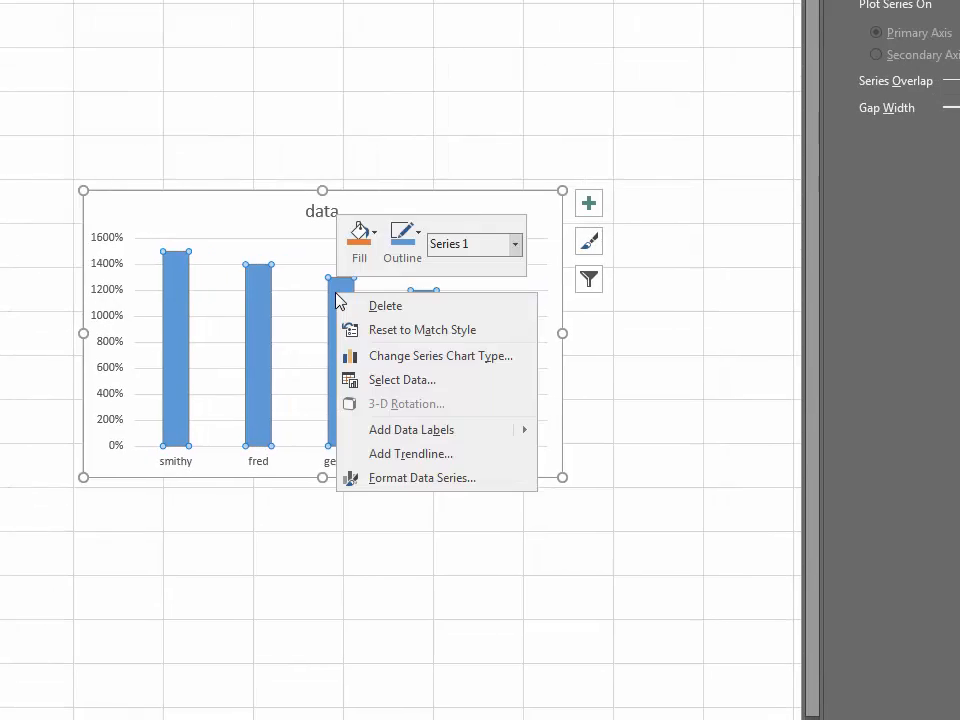
mouse_move(411, 432)
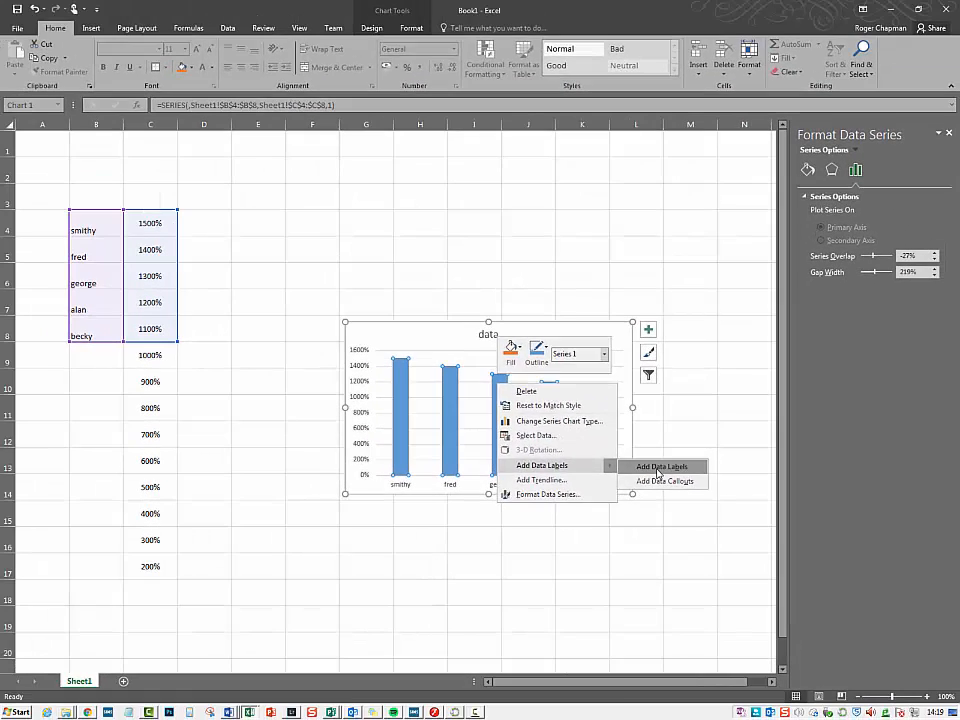
click(638, 454)
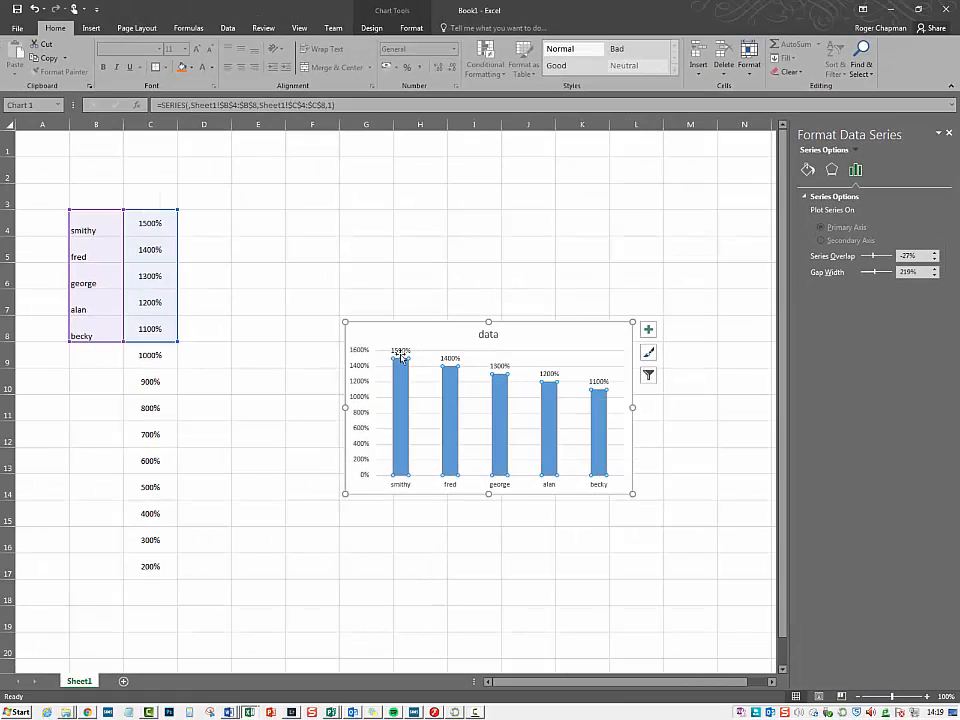
click(699, 398)
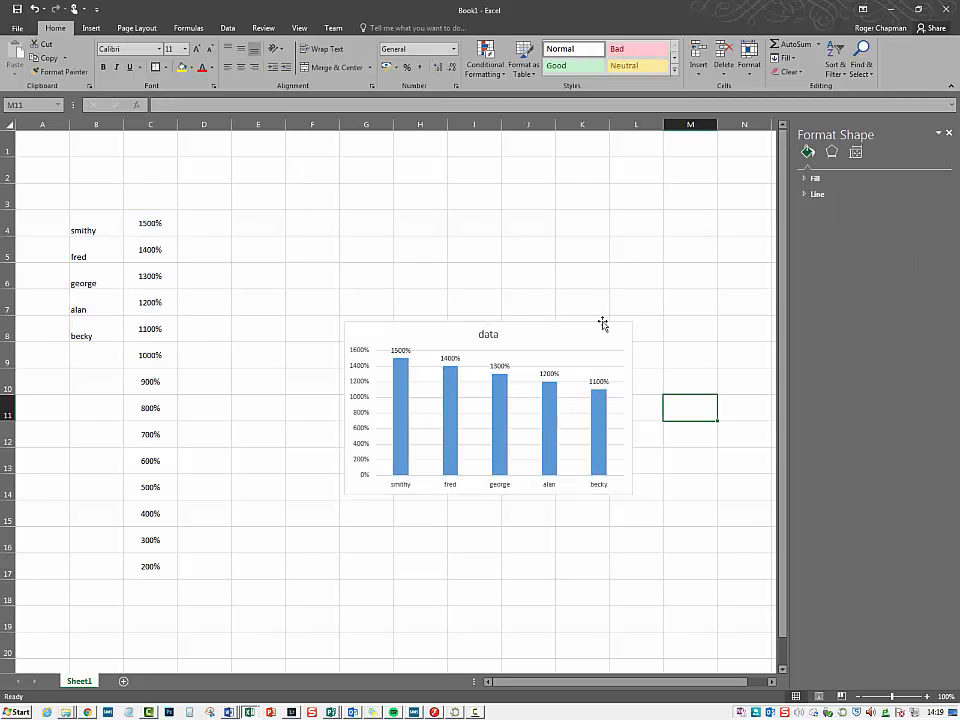
Give the chart area a solid blue fill with 34% transparency
click(602, 321)
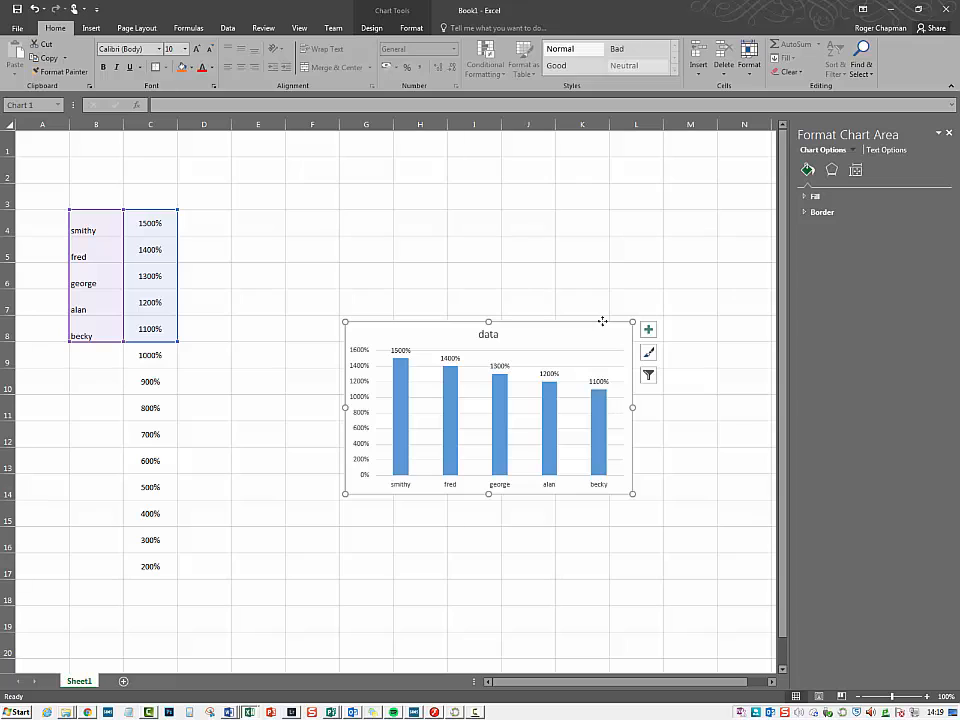
right_click(600, 330)
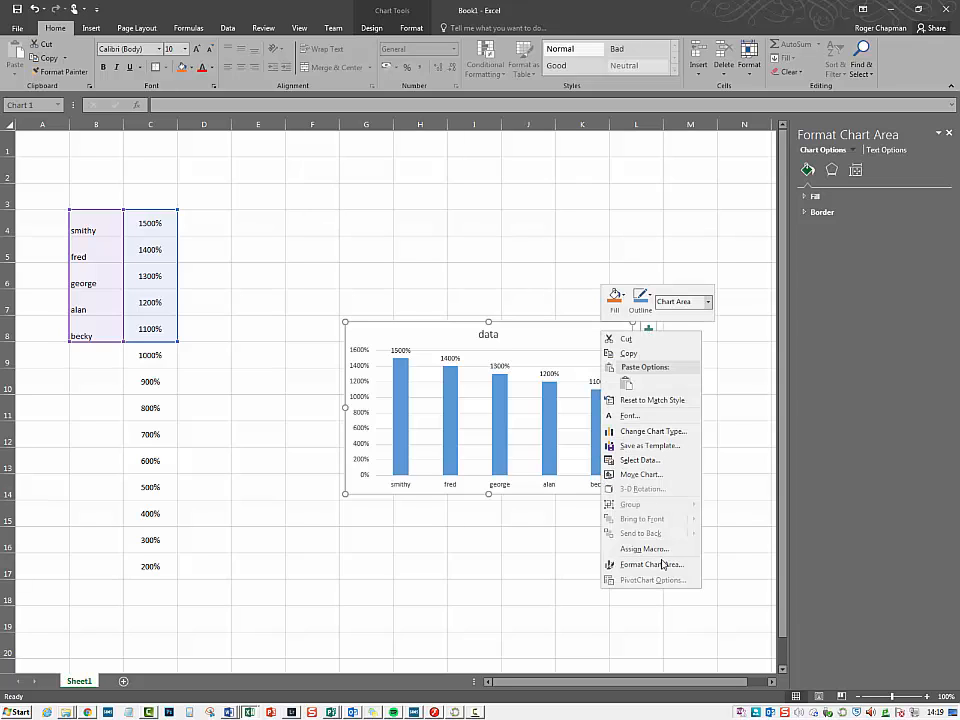
click(663, 563)
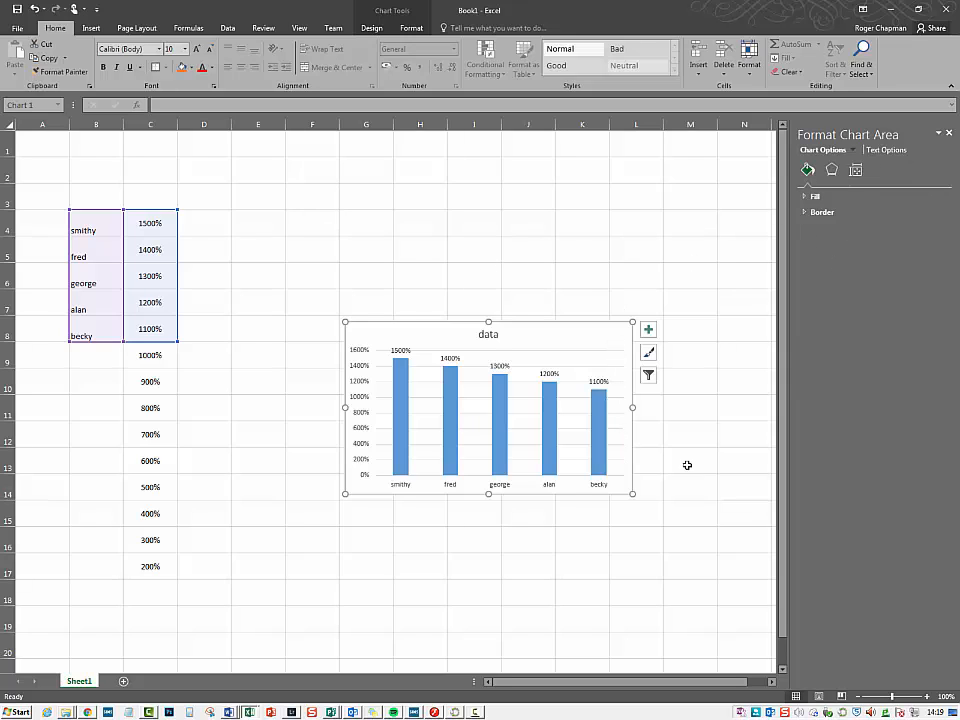
click(834, 197)
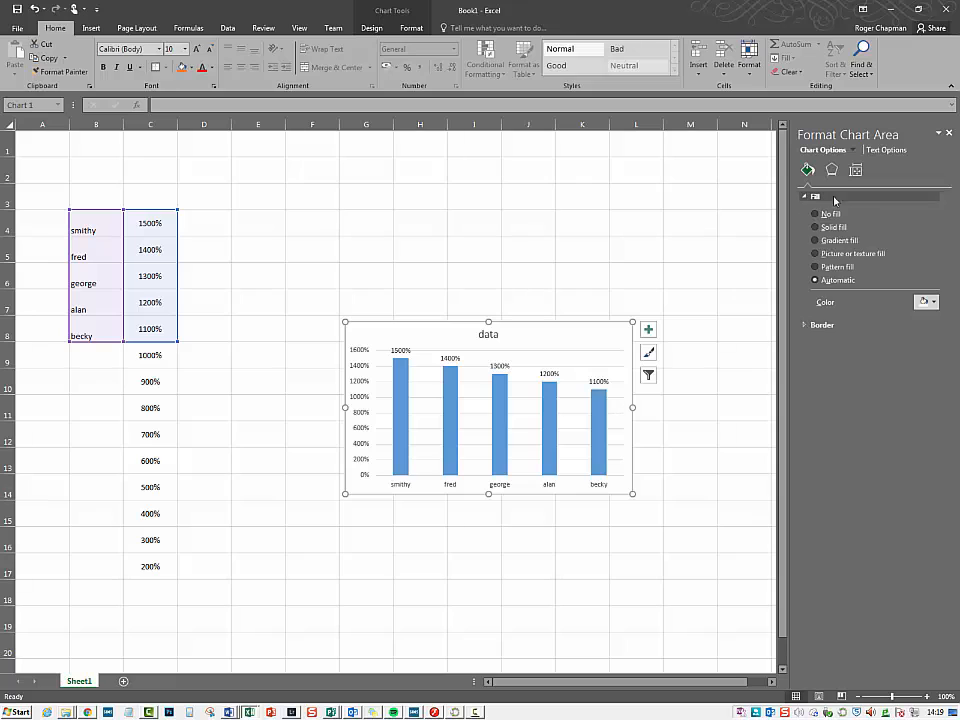
click(831, 227)
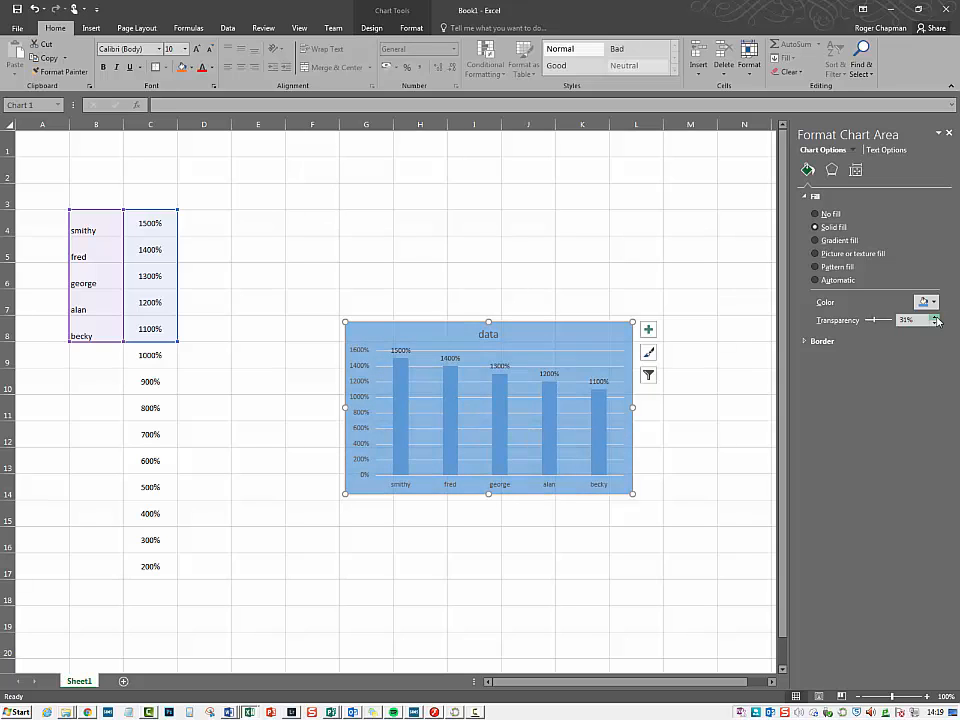
click(713, 373)
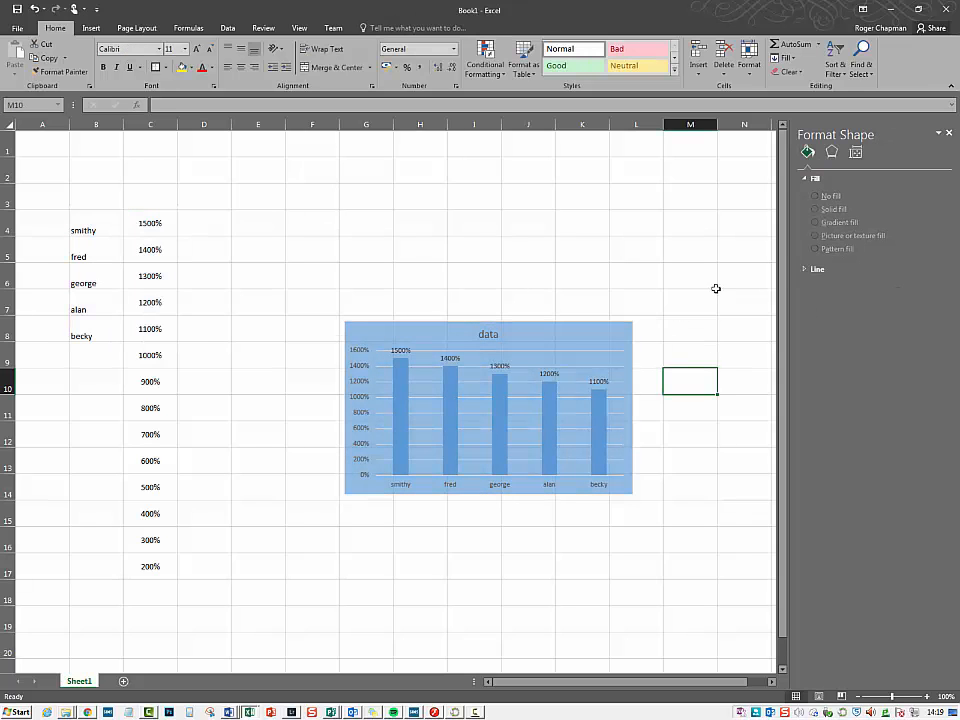
Turn on rounded corners for the chart area's border
click(812, 269)
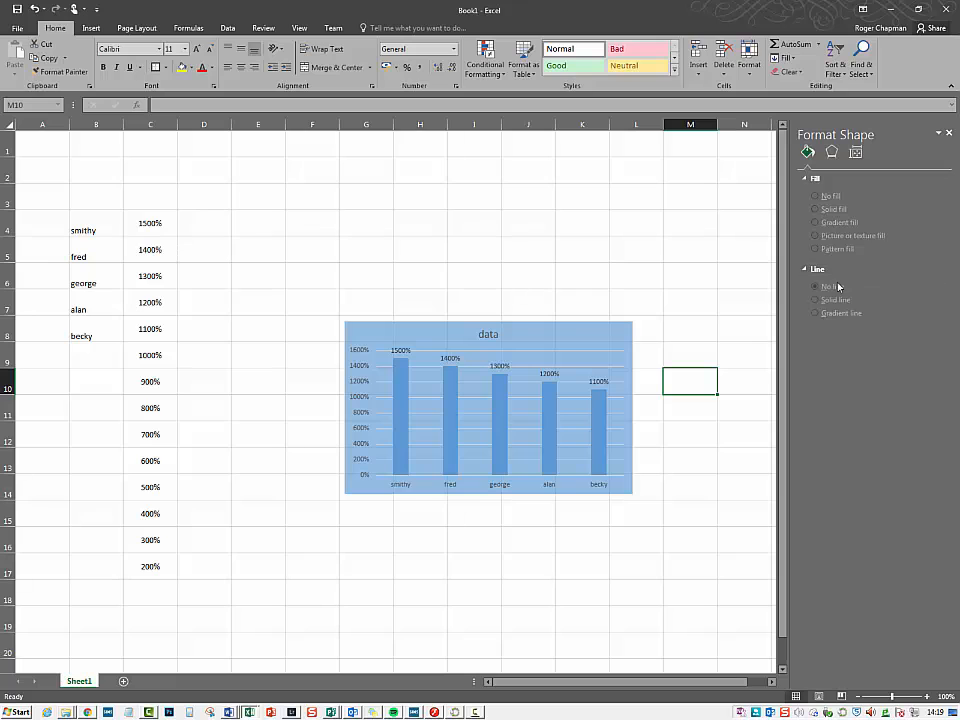
click(606, 326)
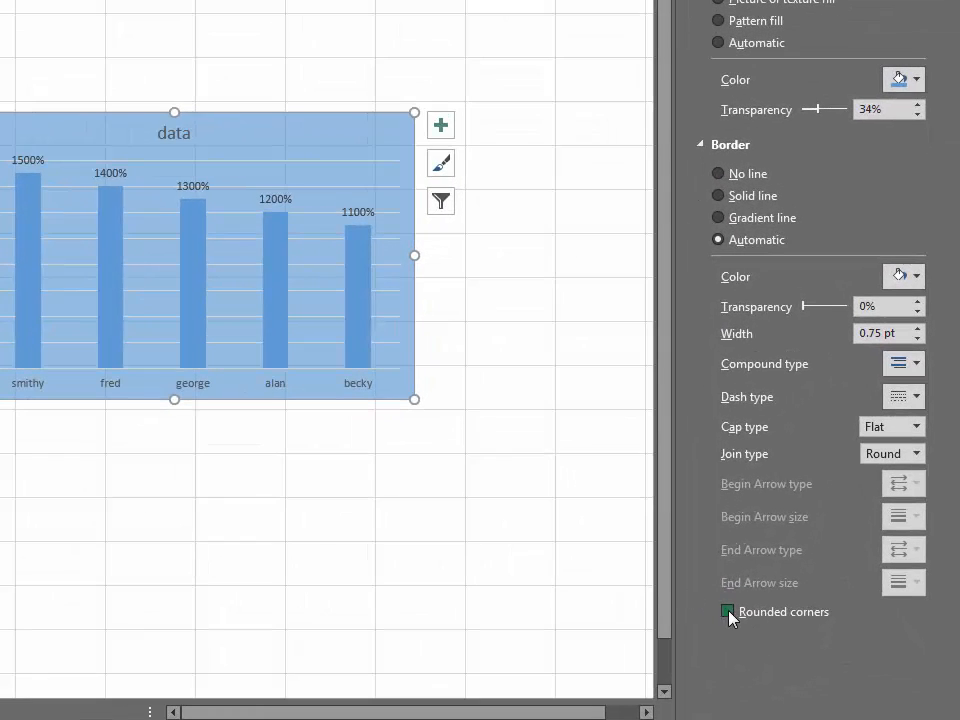
click(729, 613)
click(846, 2)
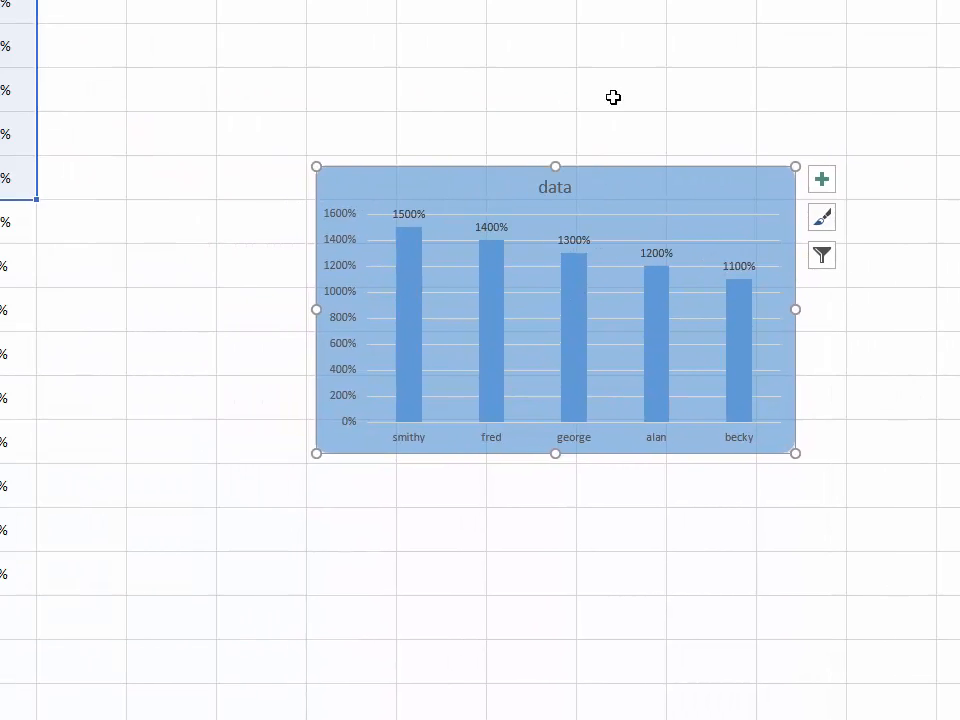
click(613, 97)
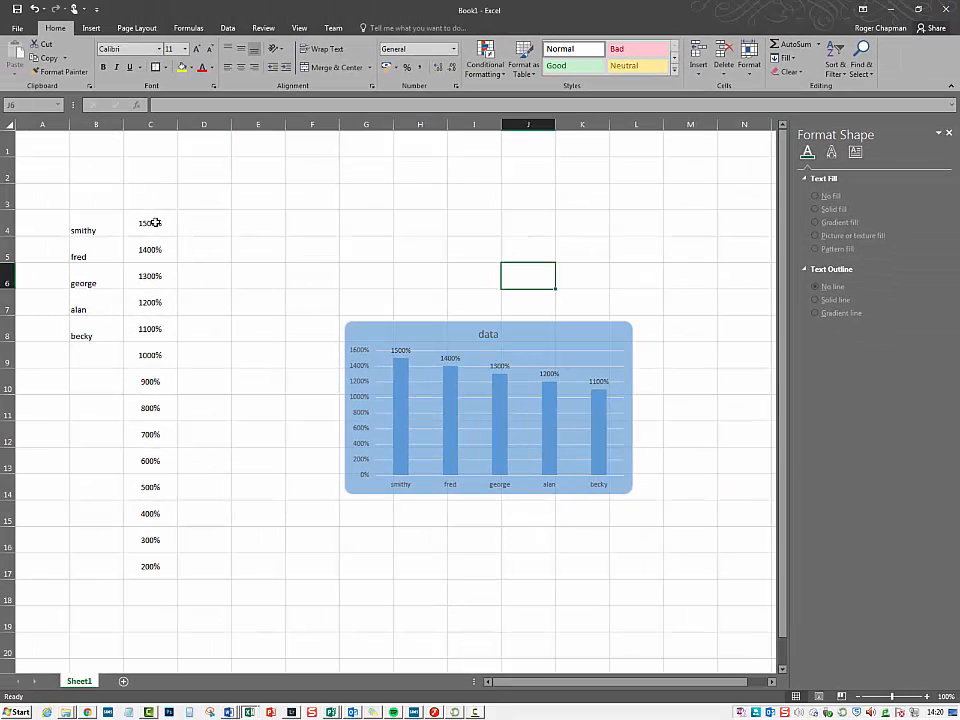
Add a worksheet named "another sheet" and place a duplicate of it at the end of the workbook
click(123, 682)
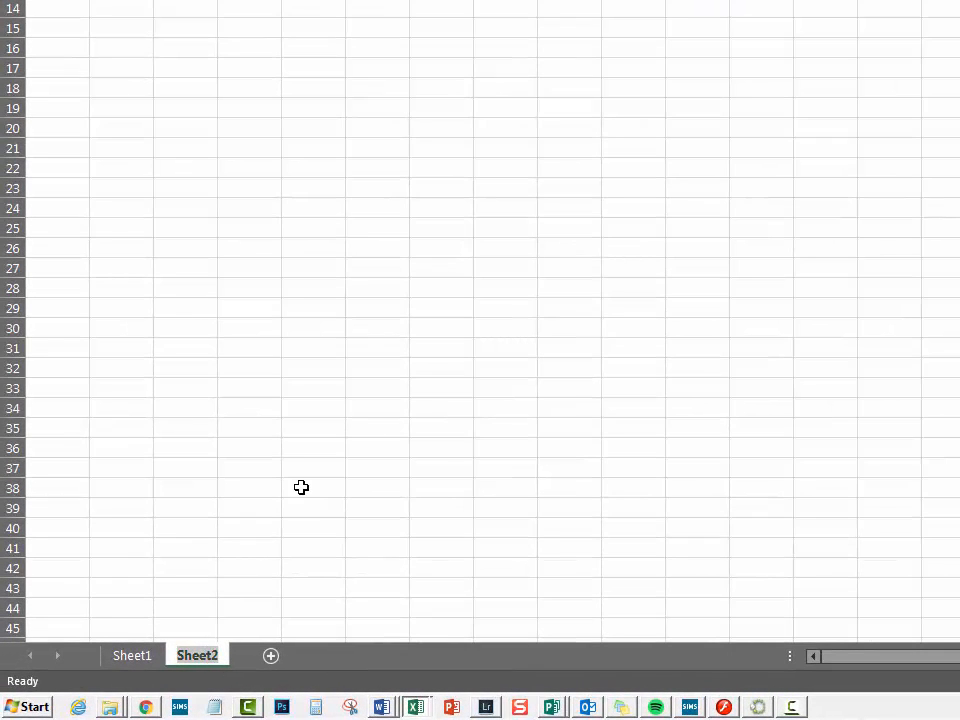
text(anoth)
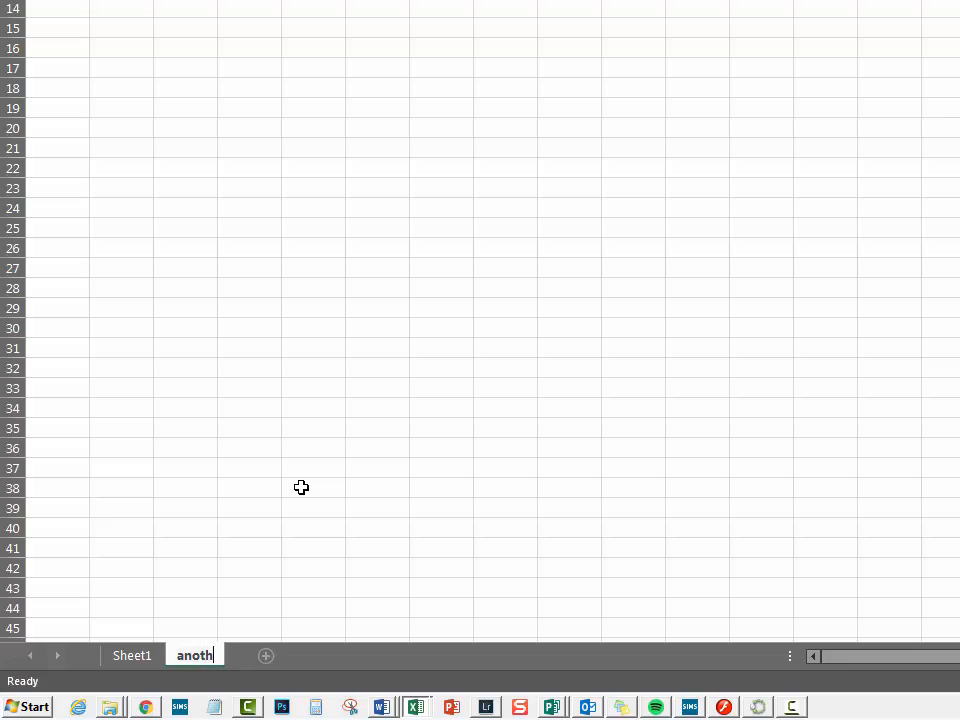
text(er sheet)
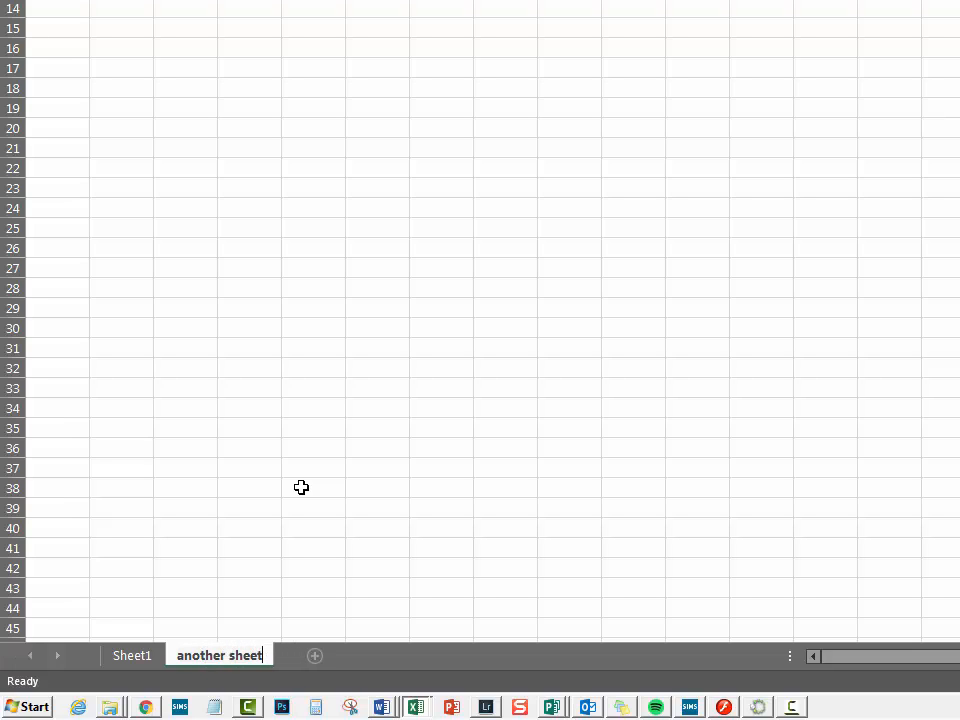
key(Return)
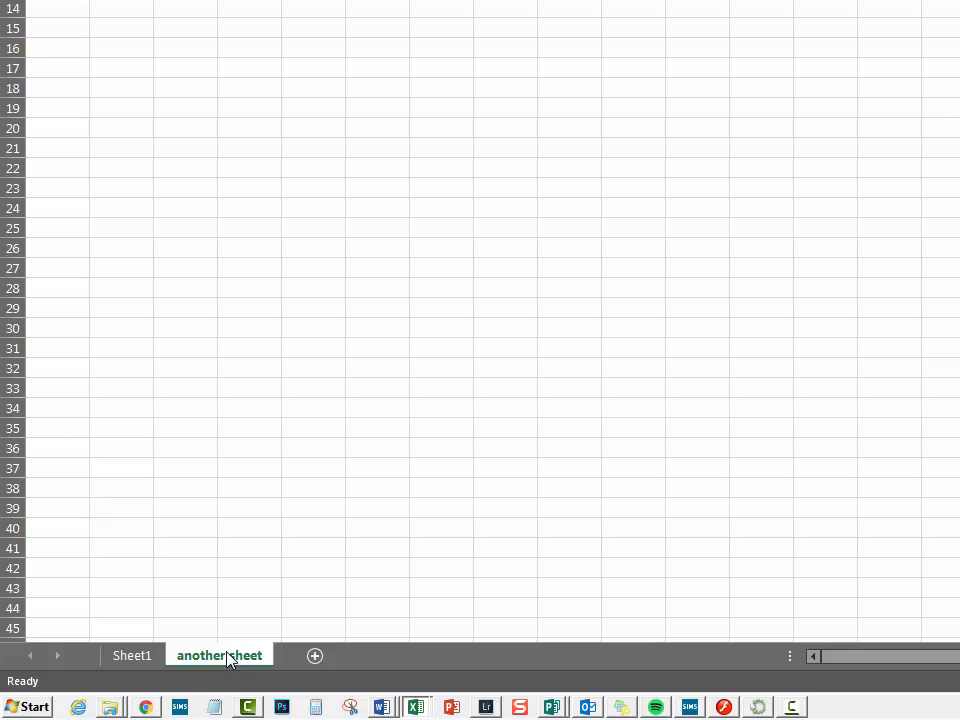
mouse_move(227, 650)
mouse_down()
mouse_move(116, 640)
mouse_move(169, 656)
mouse_move(284, 663)
mouse_move(276, 658)
mouse_up()
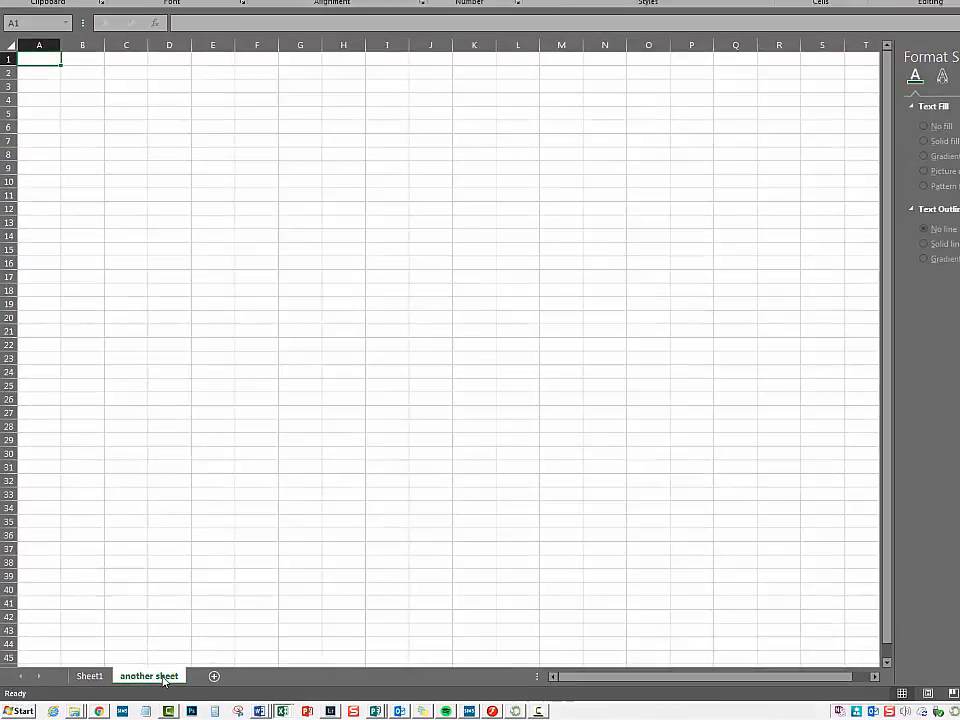
mouse_move(164, 681)
mouse_down()
mouse_move(207, 625)
mouse_move(182, 632)
mouse_up()
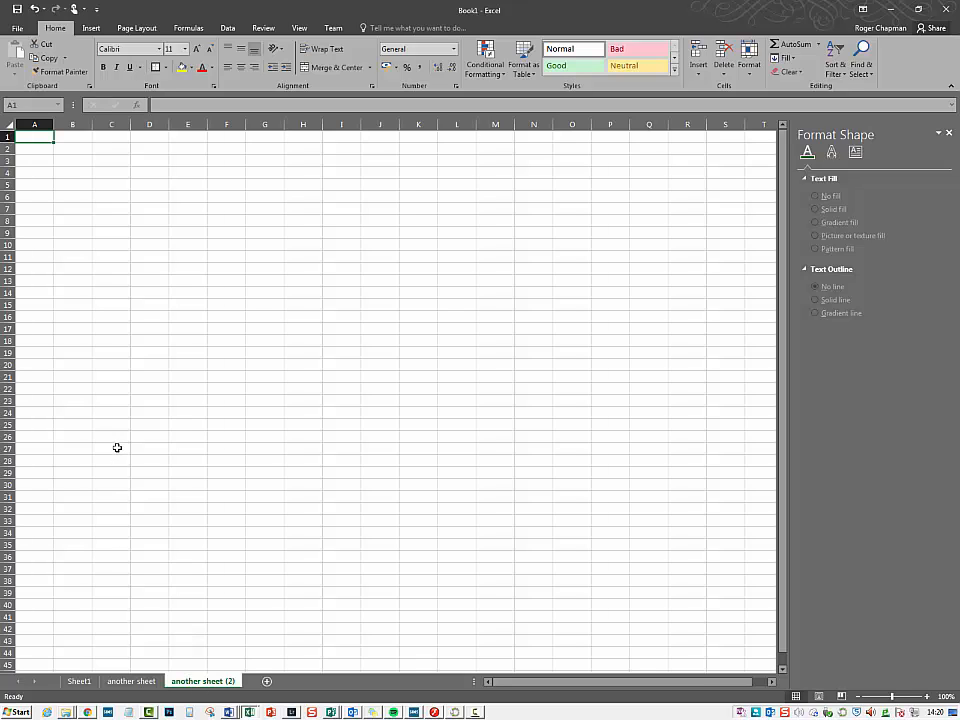
ctrl+click(80, 683)
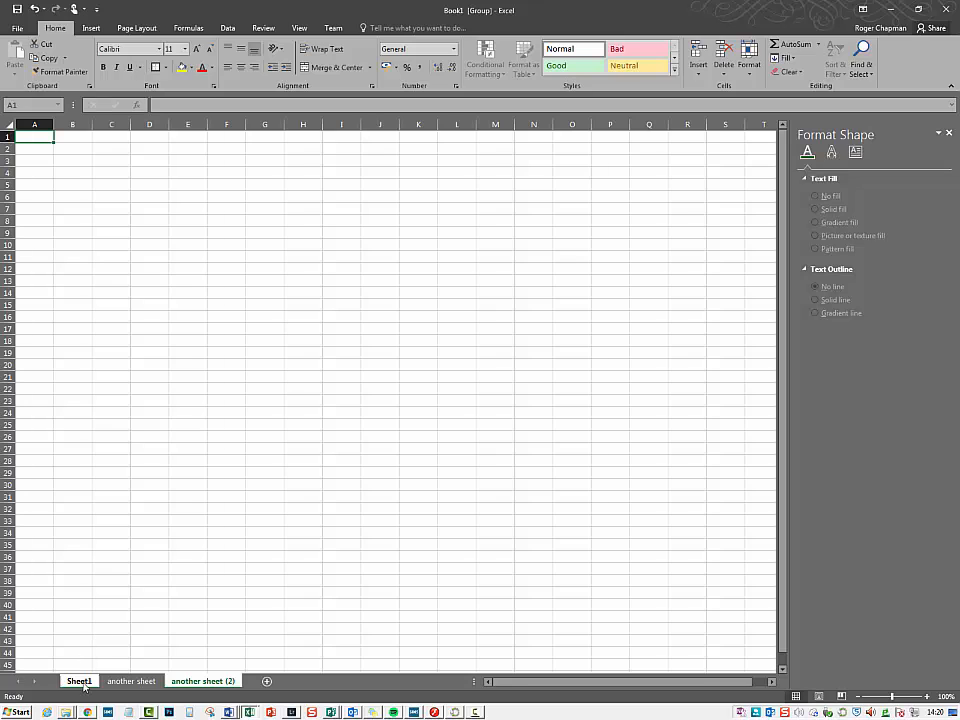
click(80, 682)
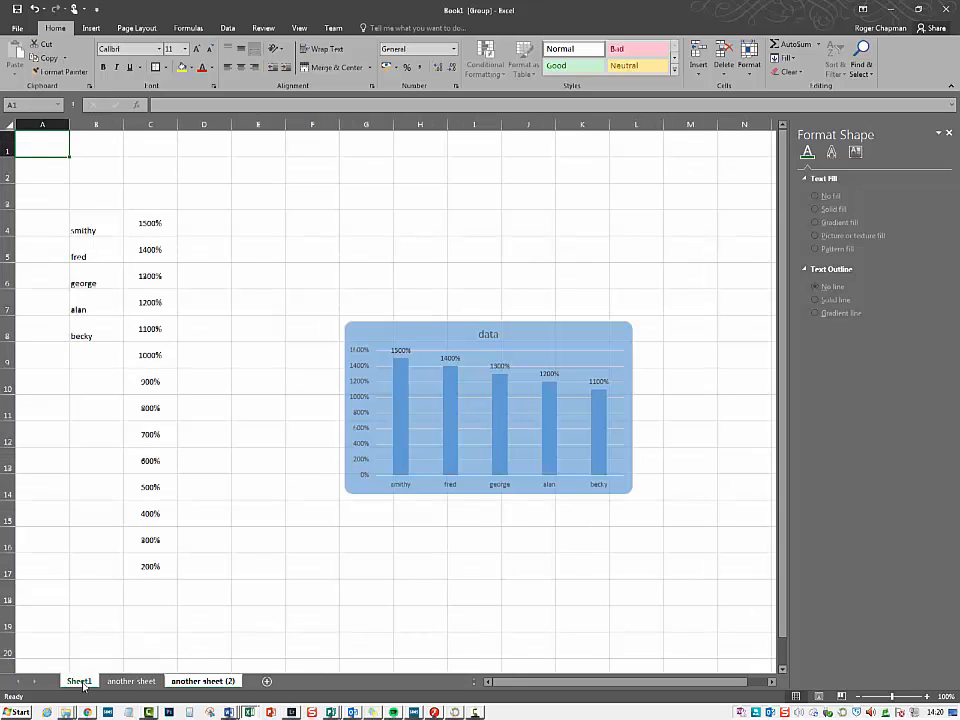
drag(83, 683, 100, 630)
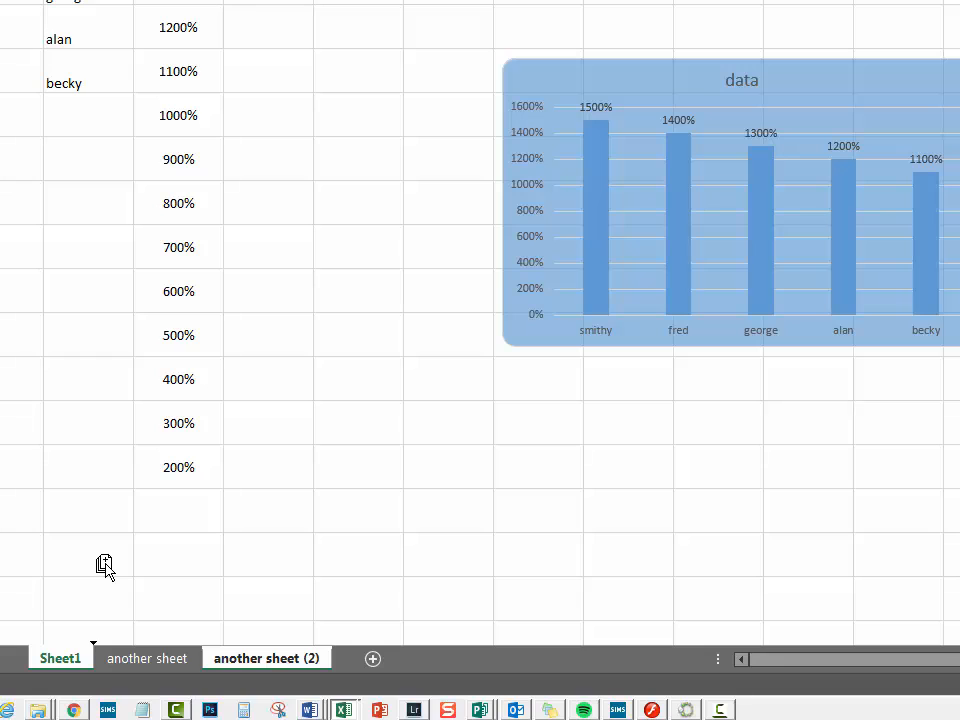
drag(105, 564, 73, 664)
click(146, 659)
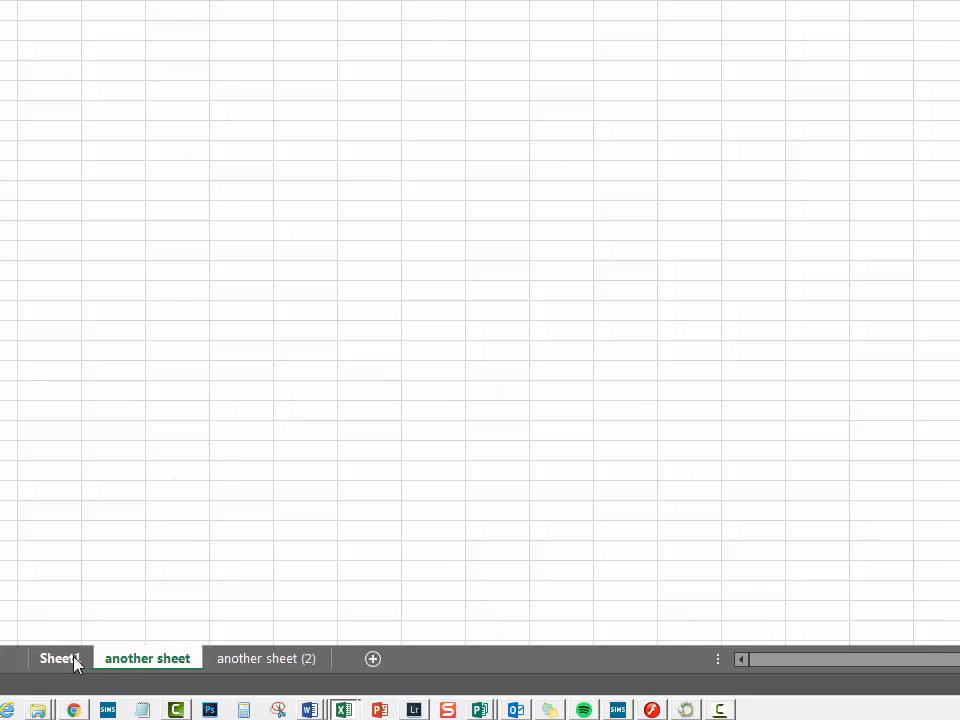
Duplicate Sheet1 on its own, placing the copy between Sheet1 and "another sheet"
click(75, 660)
drag(75, 662, 94, 603)
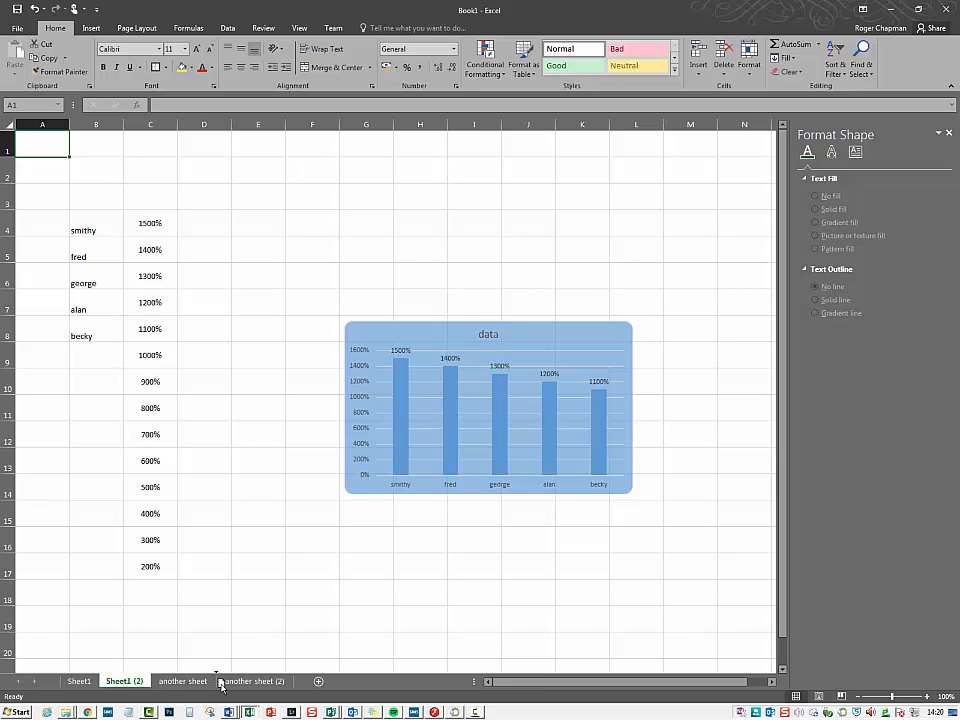
mouse_move(111, 681)
mouse_down()
mouse_move(95, 681)
mouse_move(106, 684)
mouse_up()
Create a copy of the "Sheet1 (2)" worksheet within Book1, placed before Sheet1
right_click(115, 684)
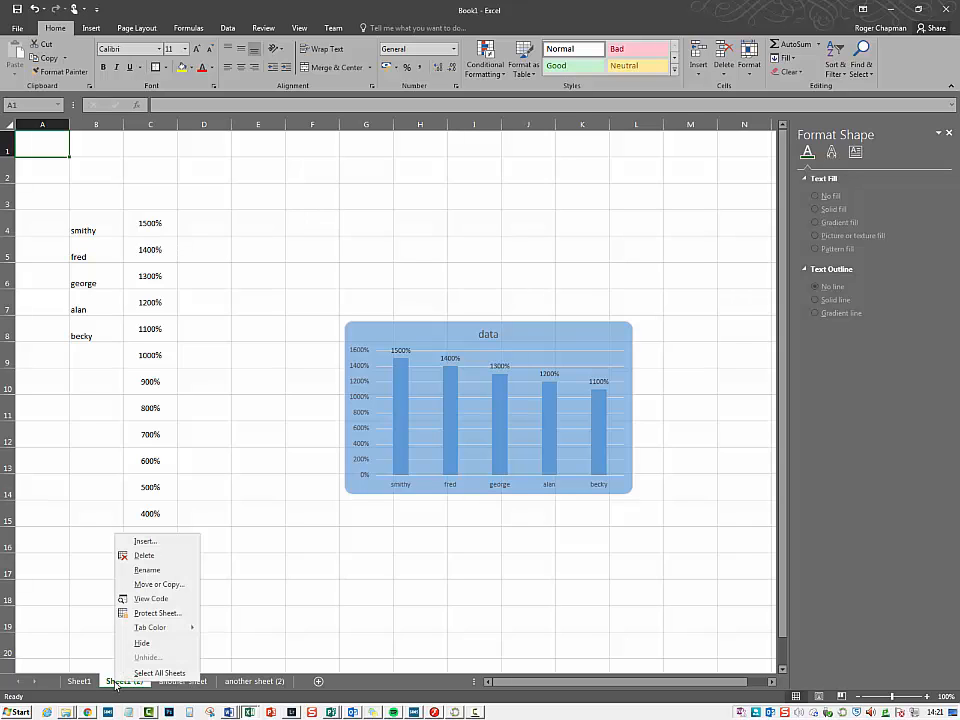
click(147, 585)
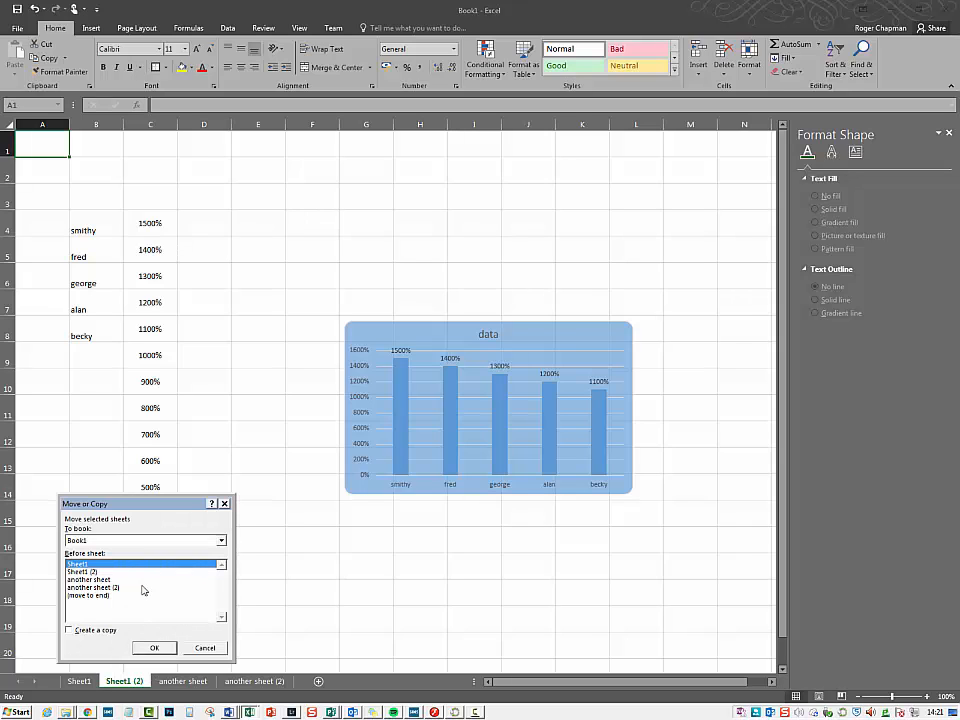
click(90, 632)
click(155, 648)
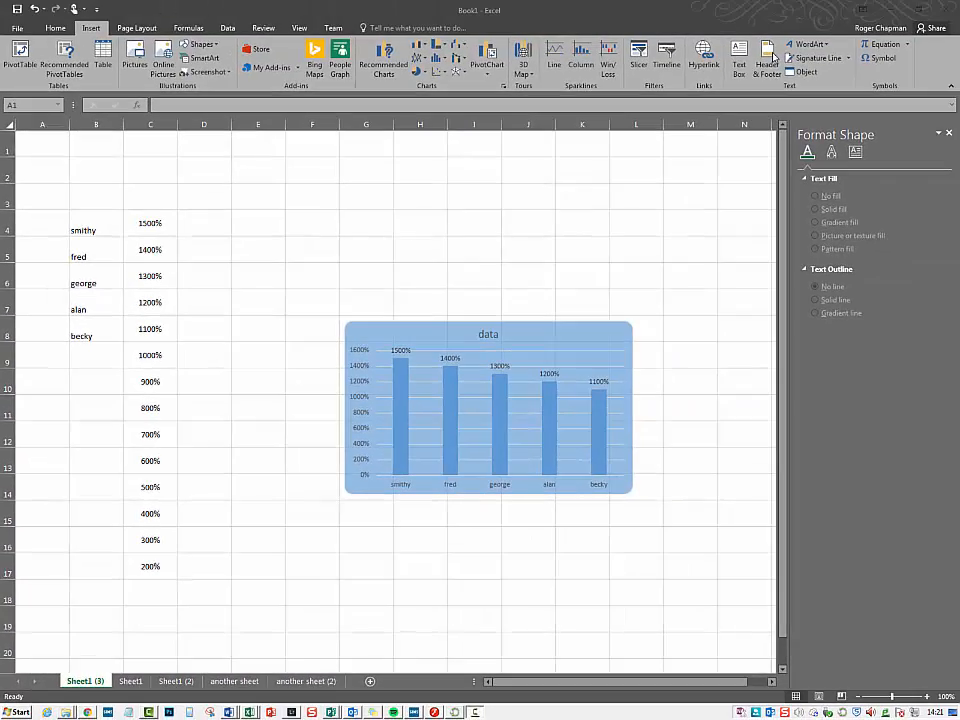
Insert a page header on the copied sheet and go through its left, centre and right sections
click(767, 62)
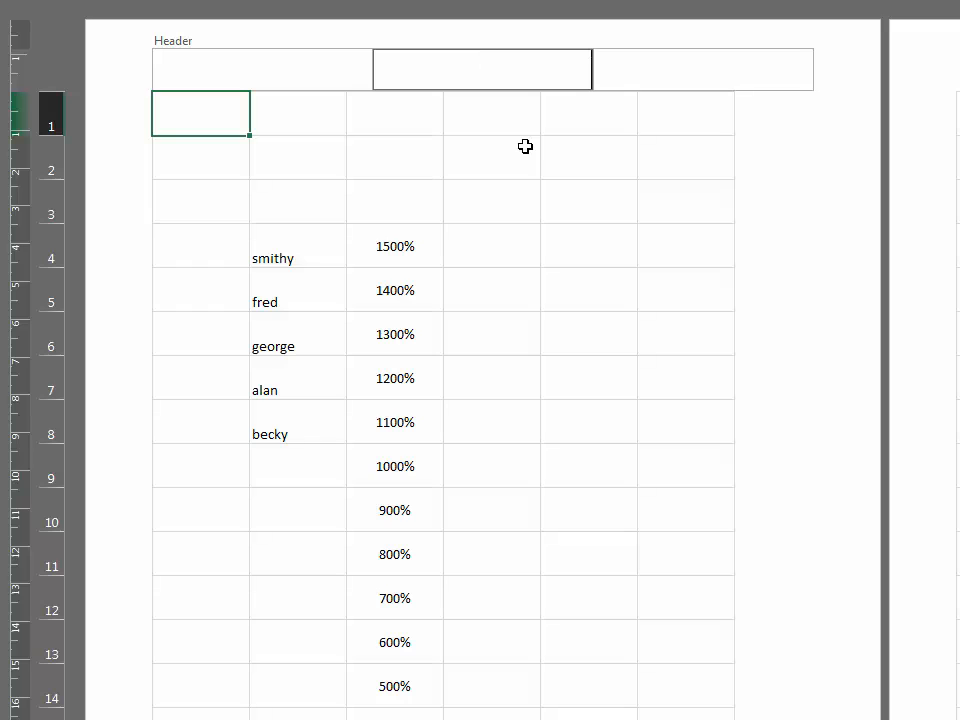
click(302, 66)
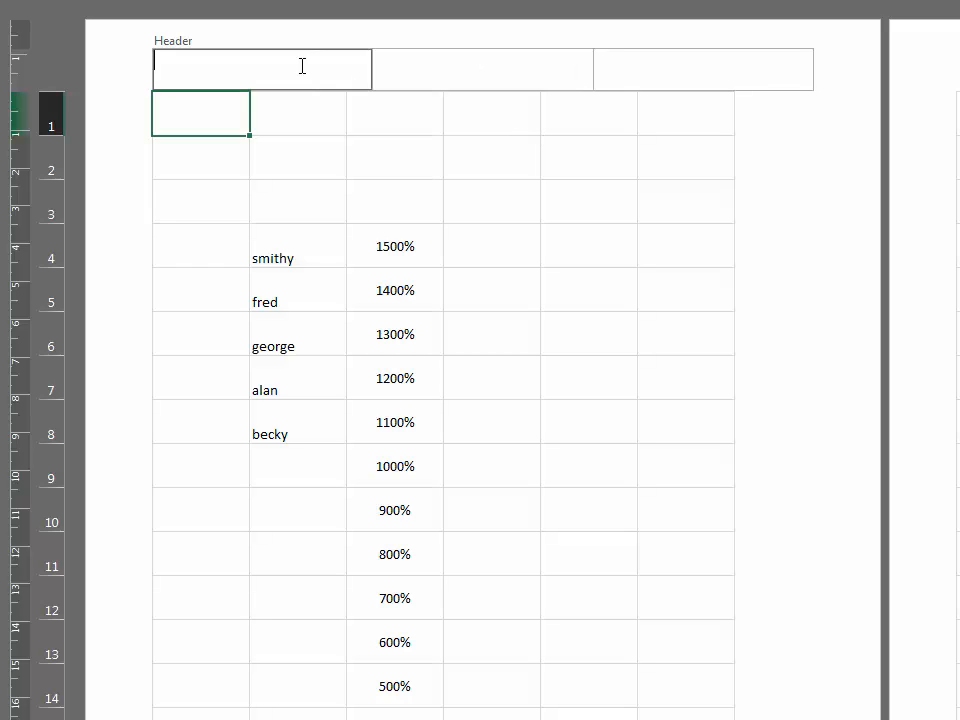
click(440, 87)
click(675, 79)
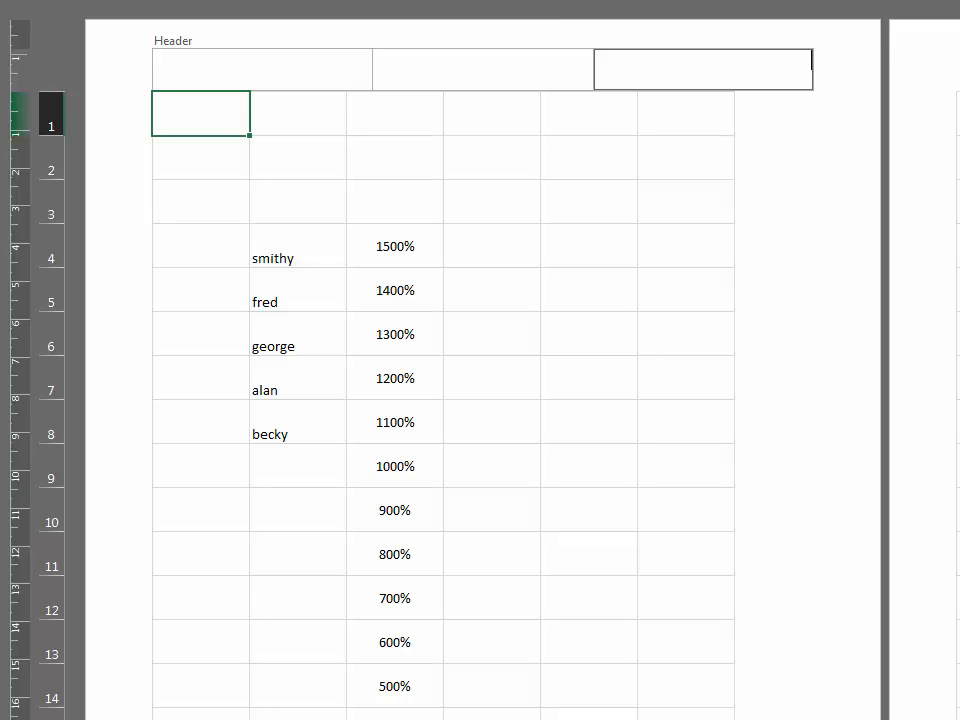
Enter "draft" in the left section of the page header
click(341, 62)
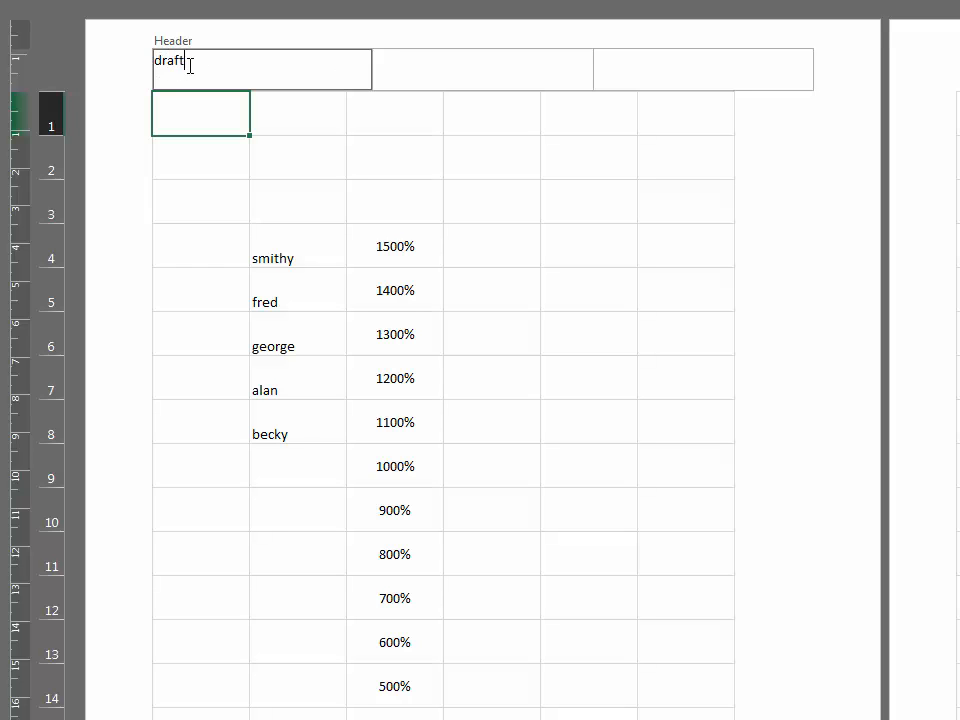
drag(190, 66, 118, 66)
click(251, 70)
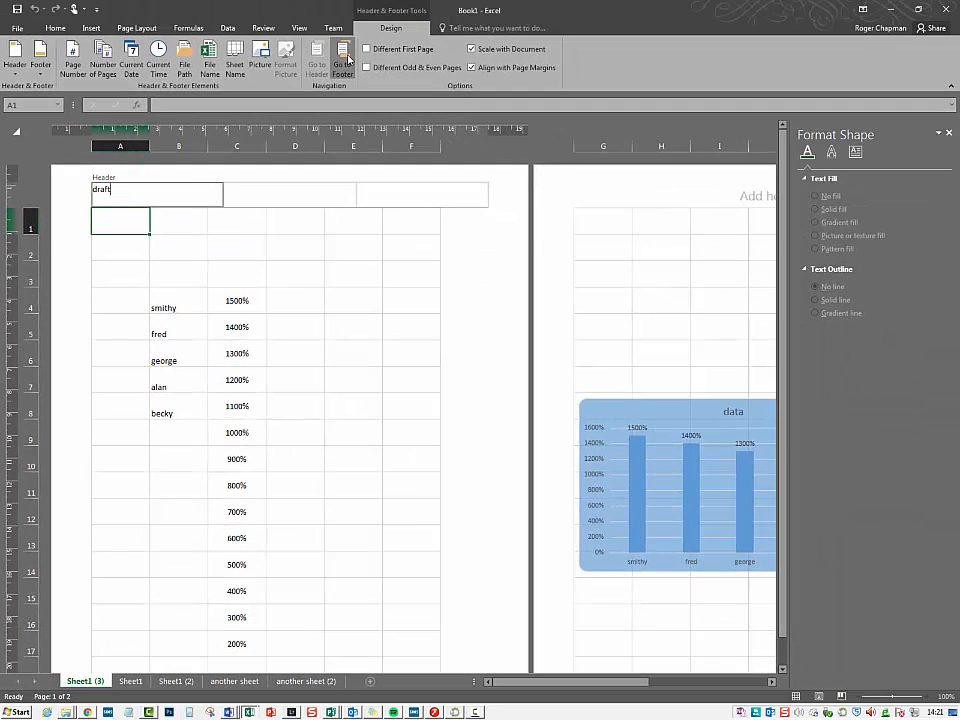
Insert the page number in the left section of the footer and finish editing the footer
click(342, 62)
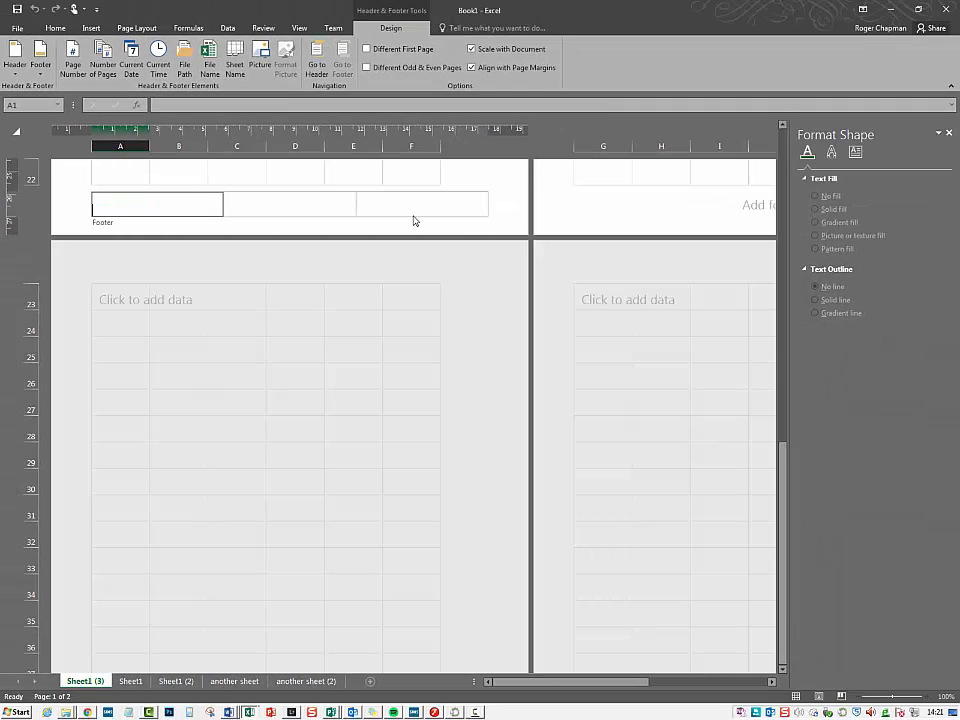
click(84, 79)
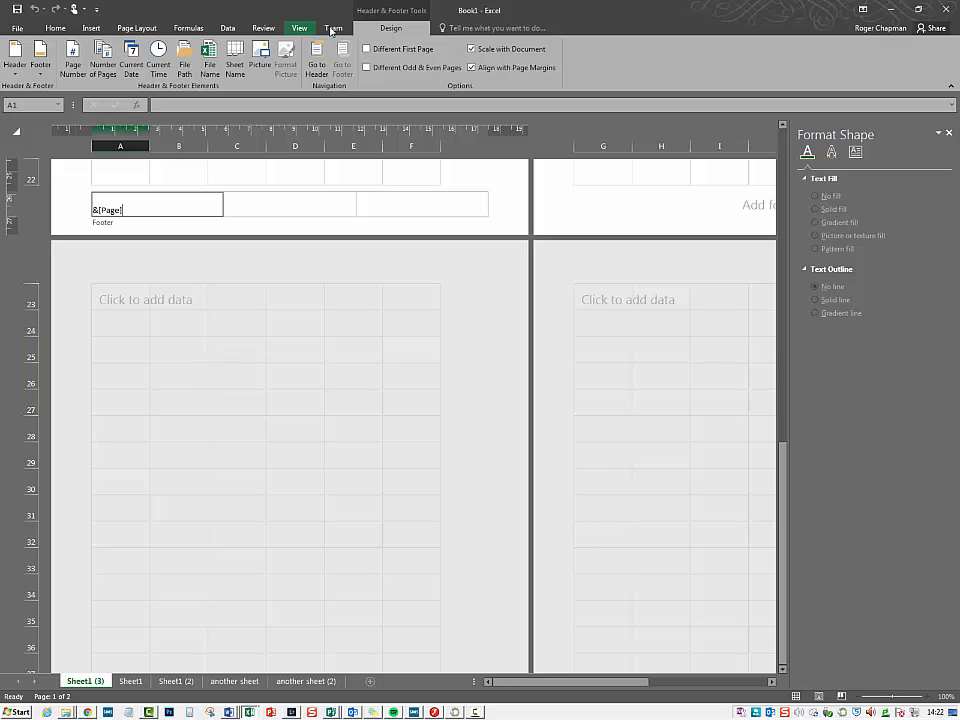
click(45, 28)
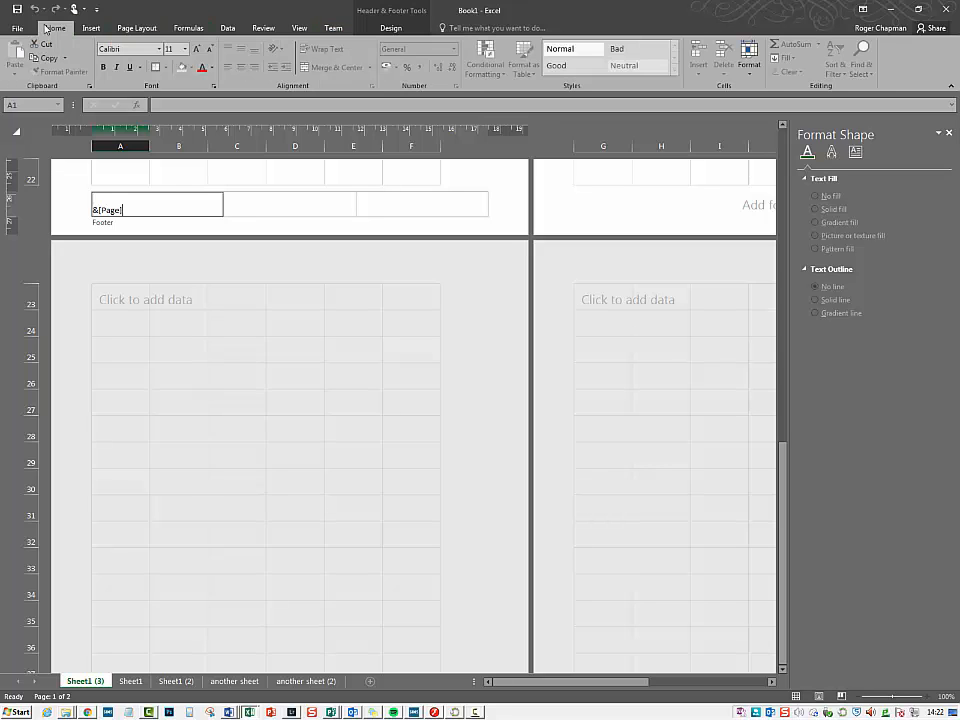
click(75, 186)
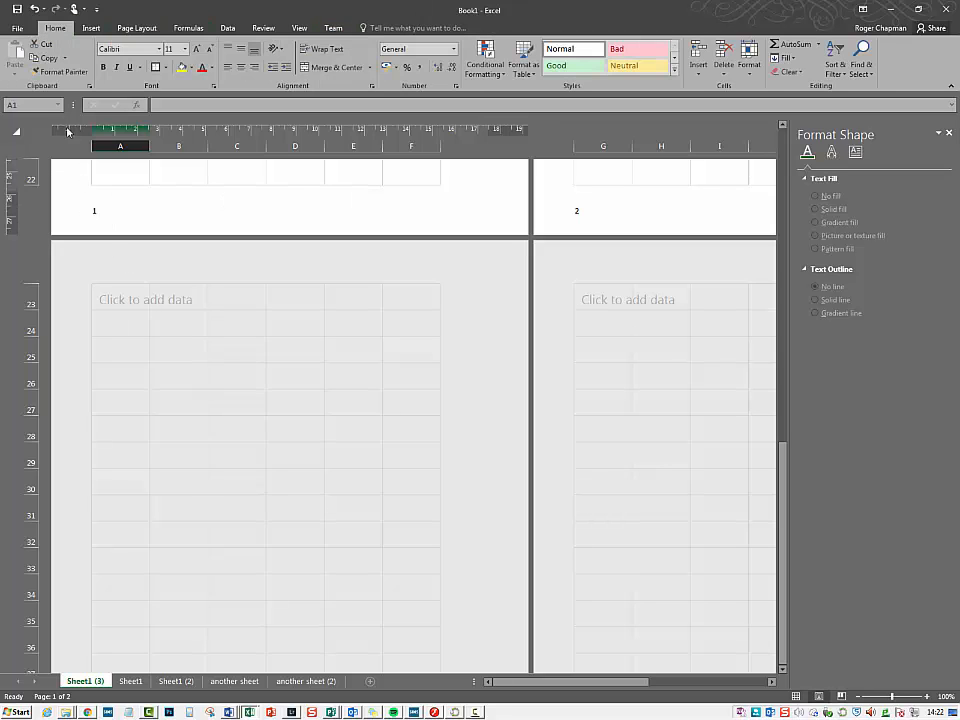
Switch to Normal view and on to Page Break Preview, and move the page break past column L so everything fits on one page
click(335, 28)
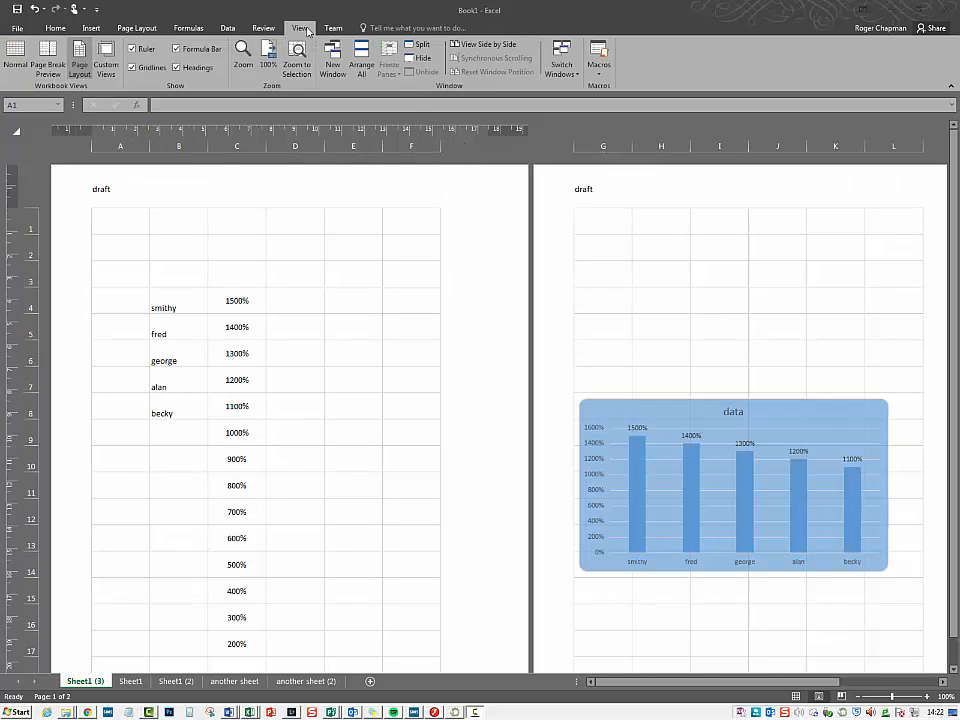
click(15, 56)
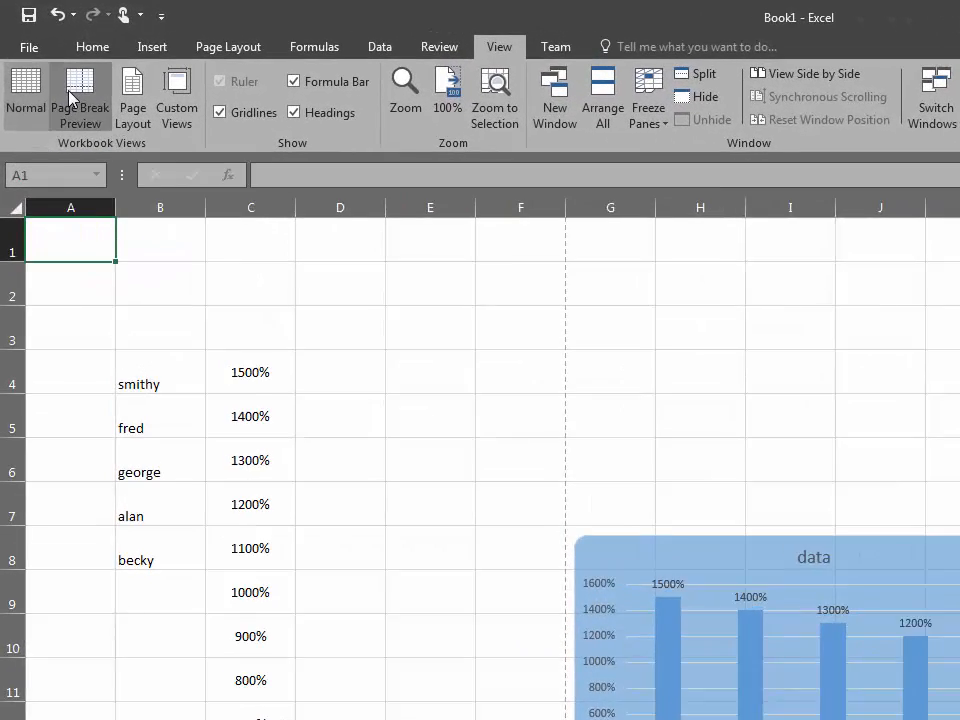
click(47, 65)
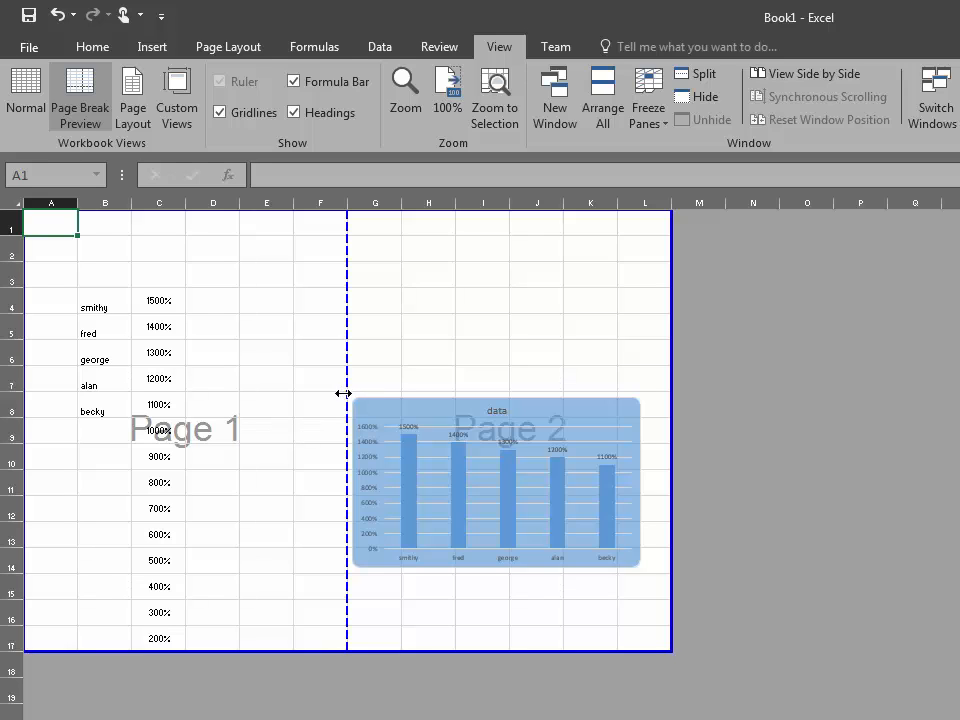
drag(346, 393, 673, 416)
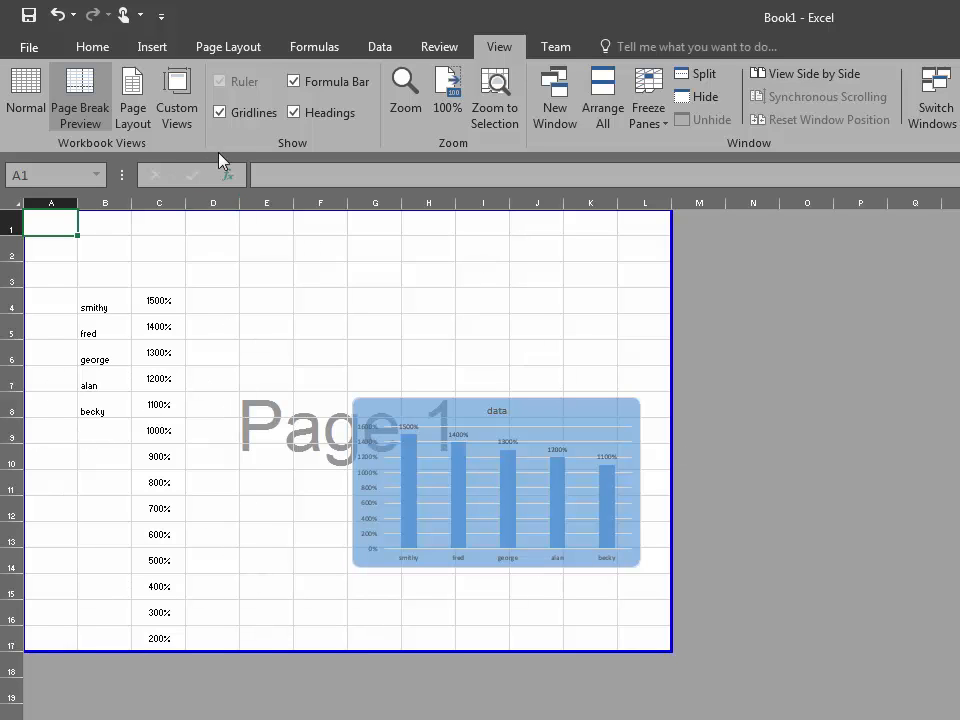
Examine the margins, header/footer and sheet options in Page Setup, and open the print preview from there
click(148, 44)
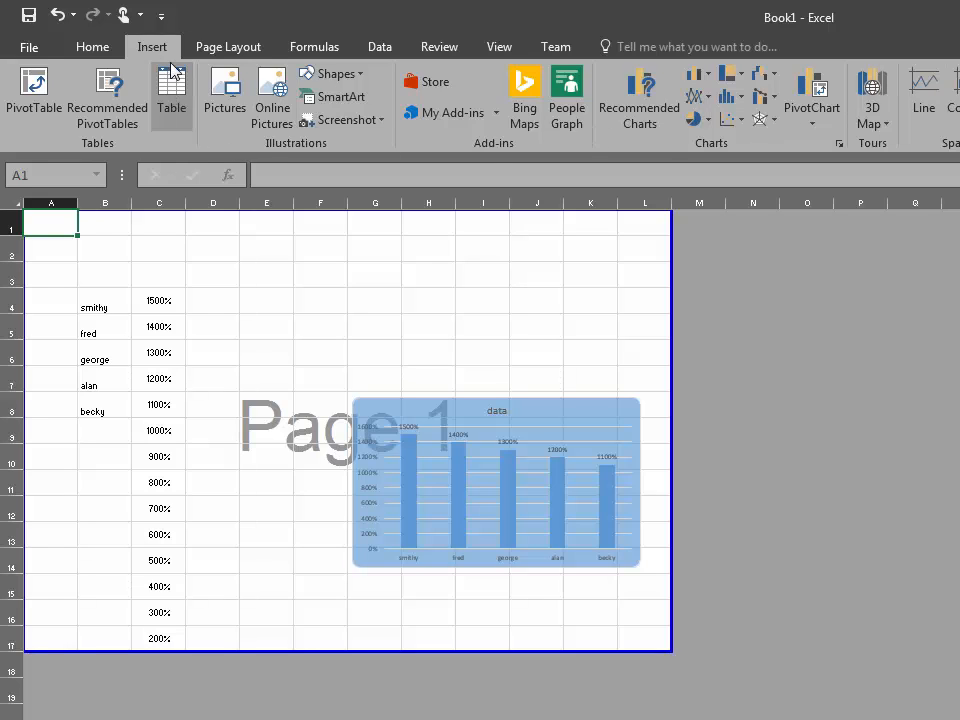
click(211, 48)
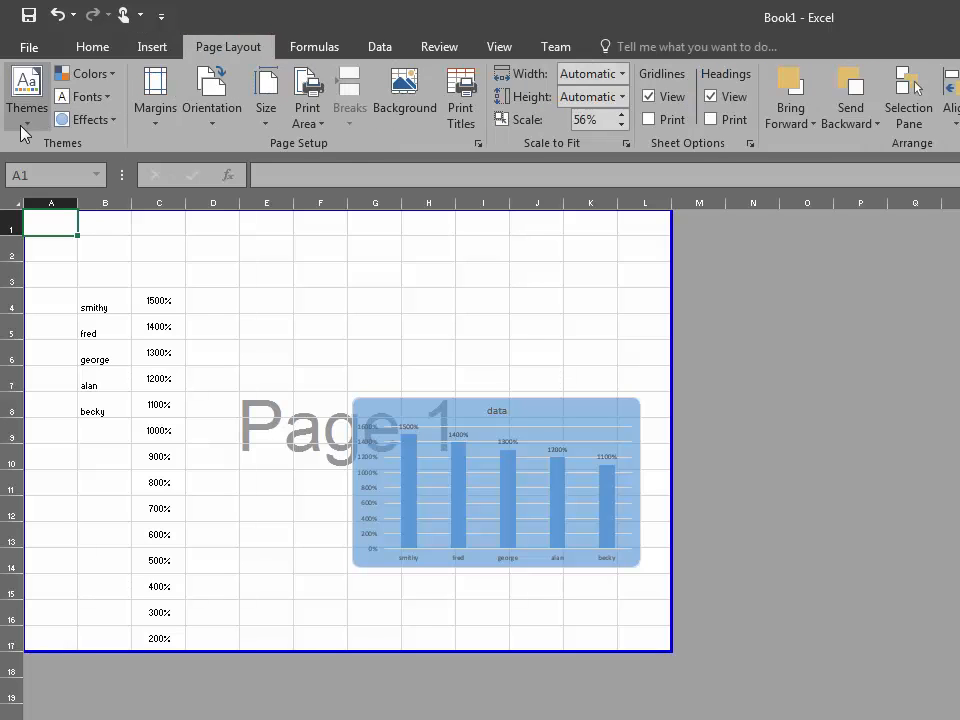
click(155, 118)
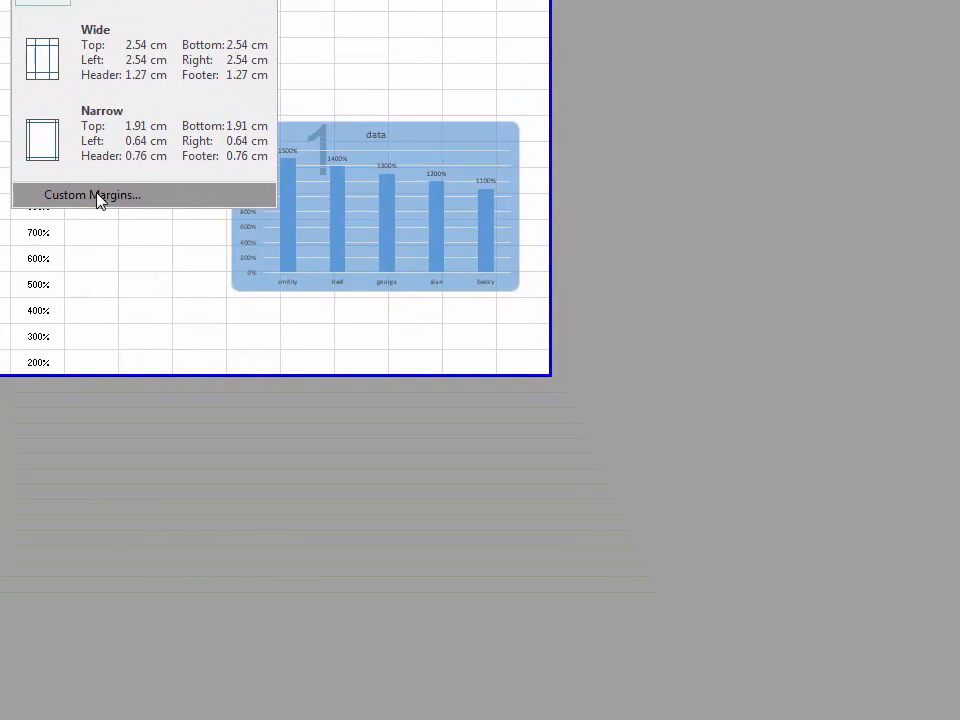
click(17, 14)
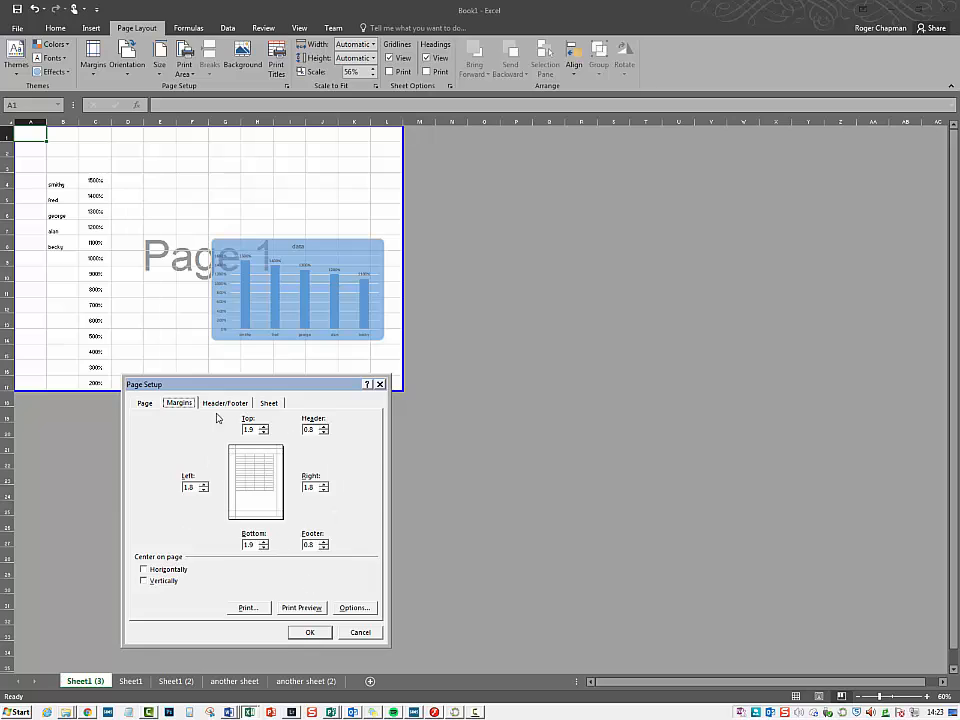
click(223, 404)
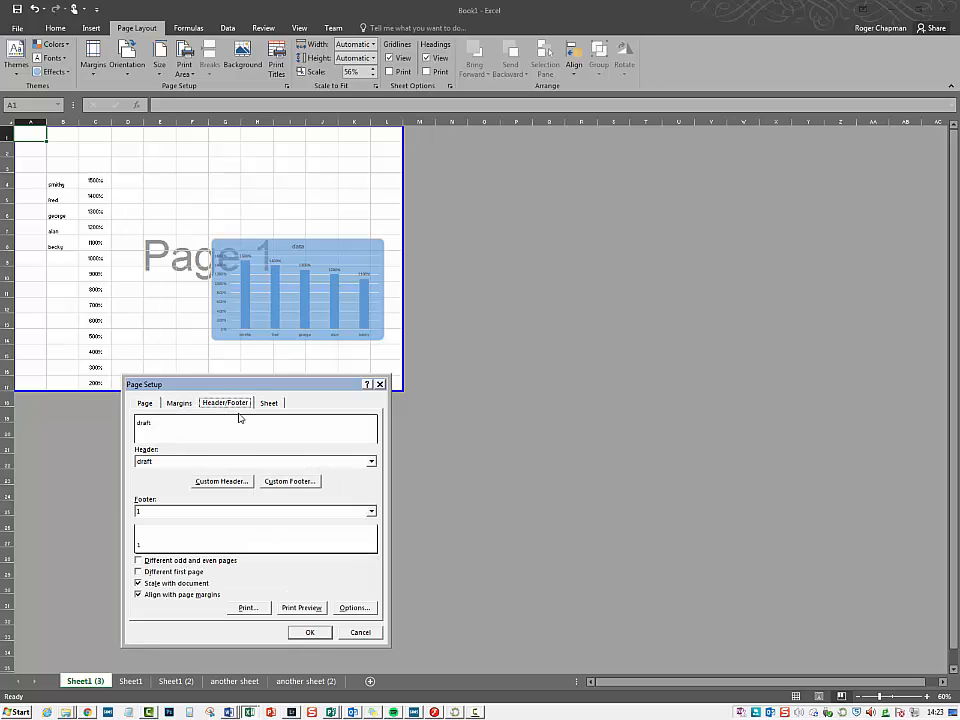
click(268, 404)
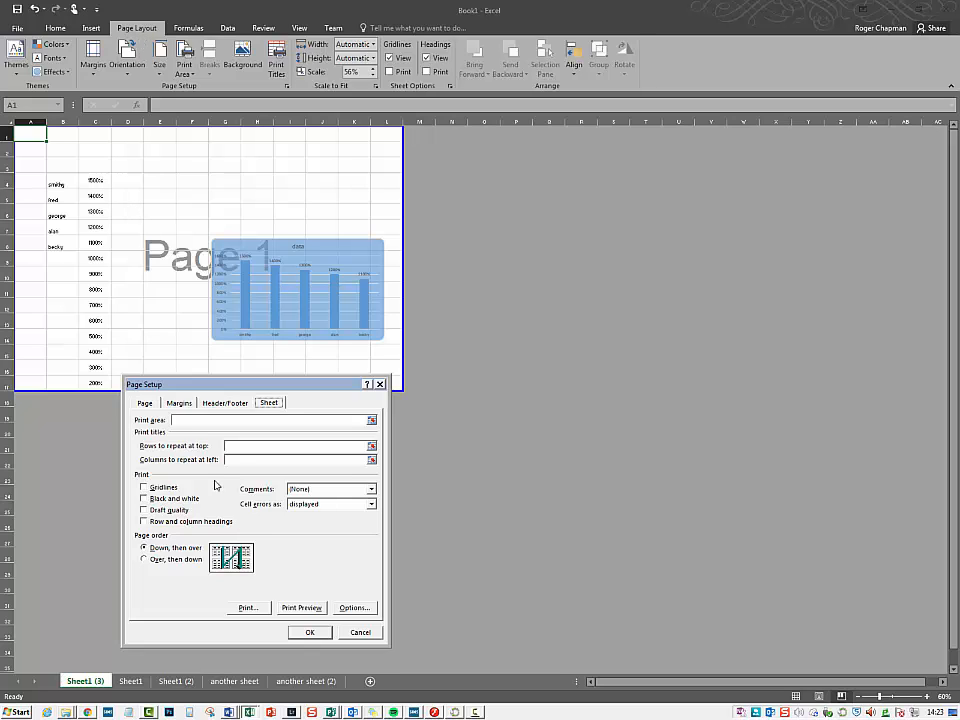
click(303, 609)
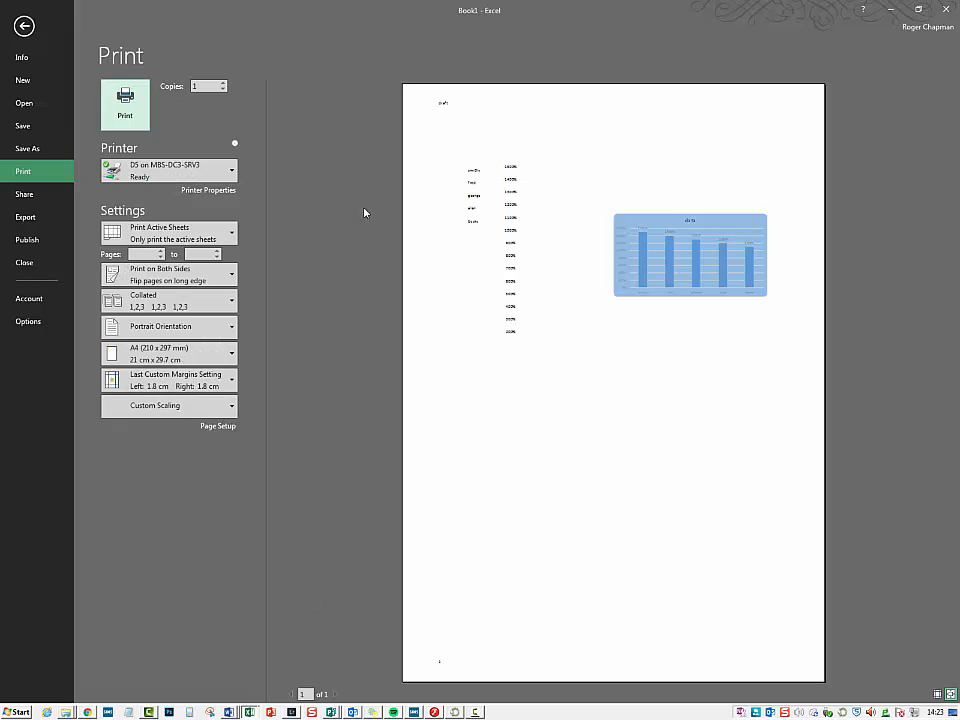
Leave the print preview, open the Print page once more from the worksheet, and return to the worksheet
click(23, 25)
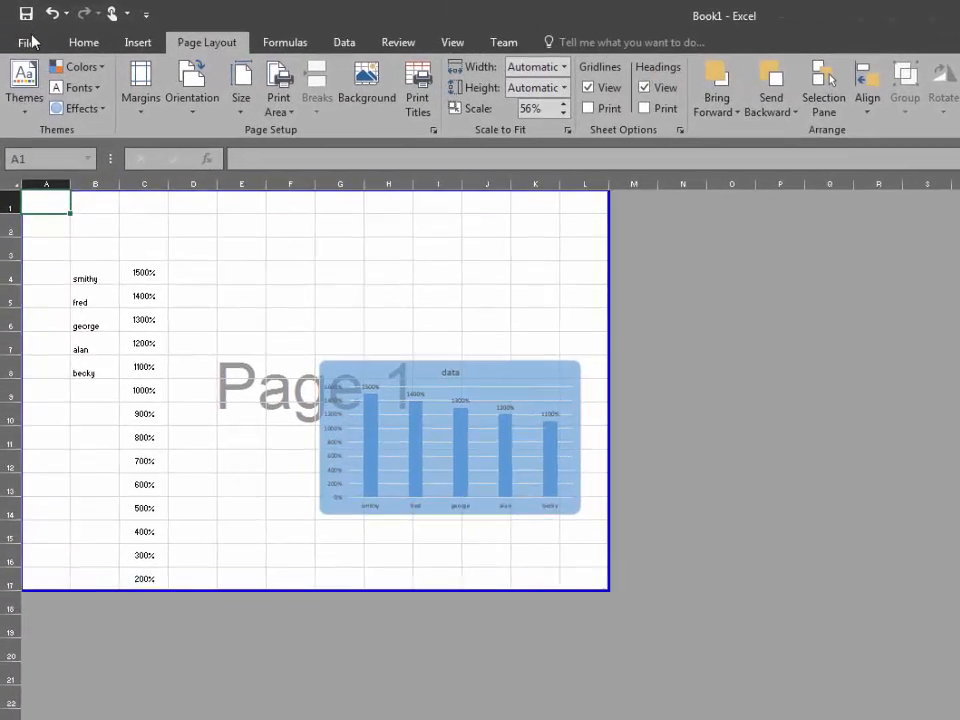
click(18, 28)
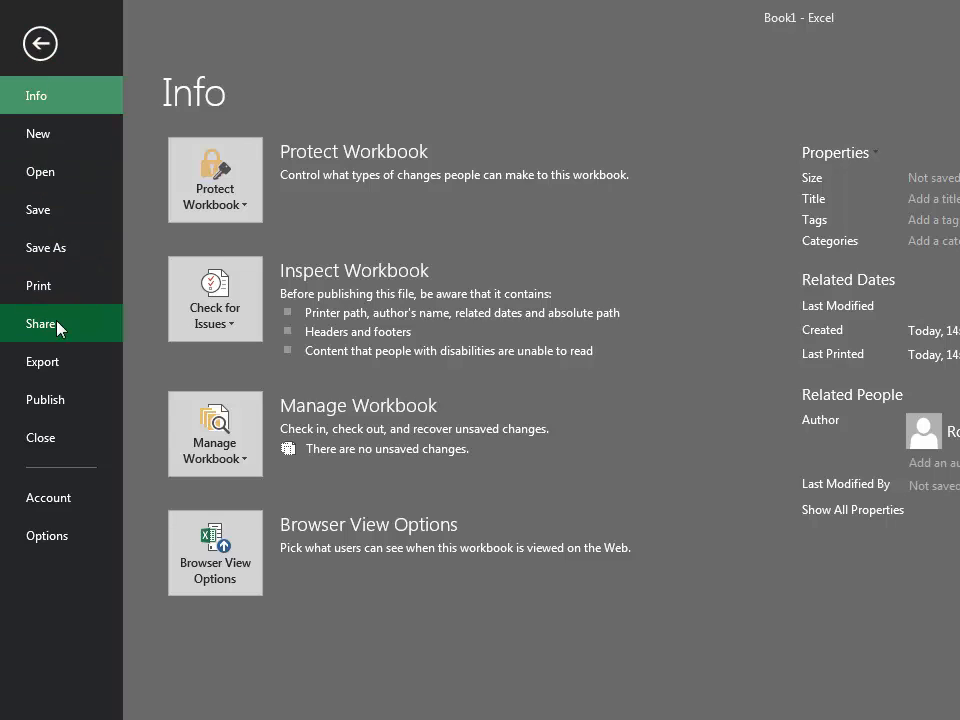
click(62, 286)
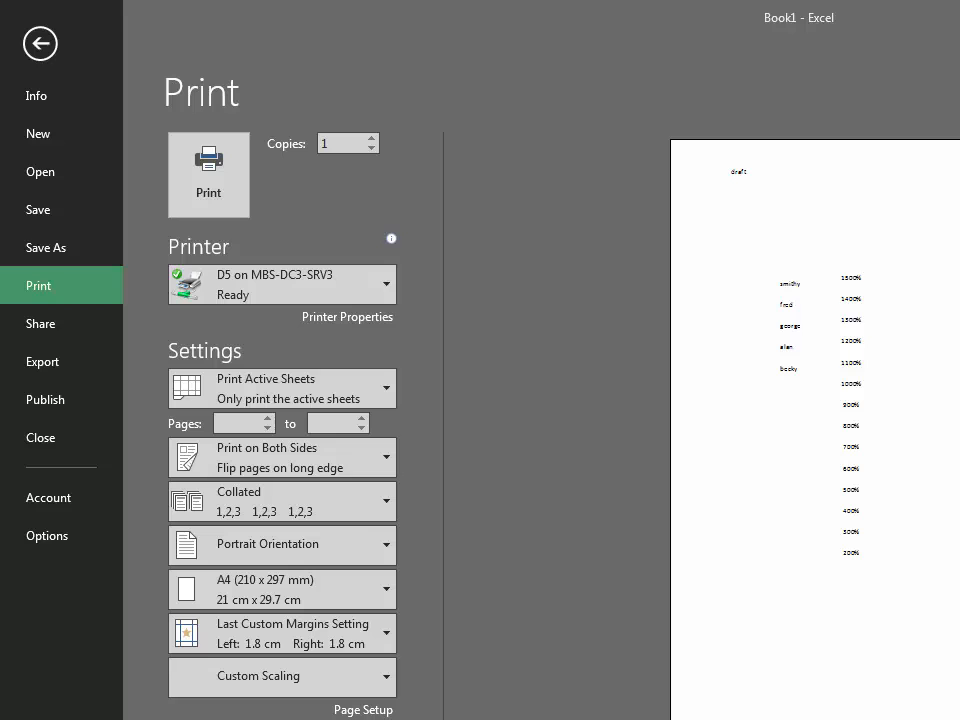
click(51, 50)
scroll(285, 140, up, 2)
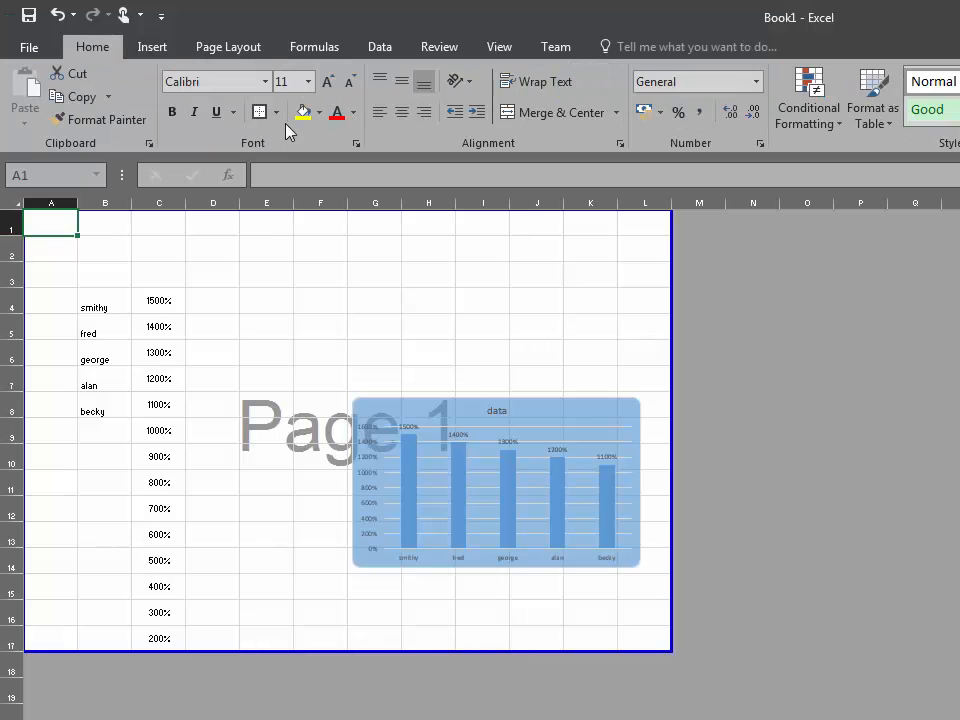
Shrink the print area to columns A to F and rows 1 to 9, and extend it back to column L and row 17
click(499, 46)
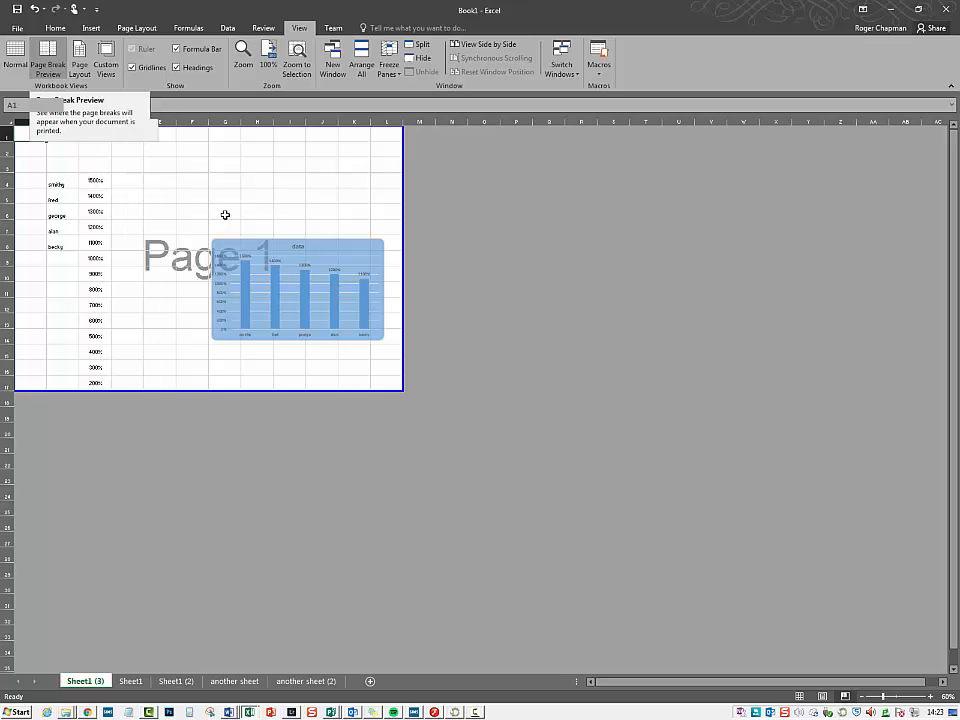
drag(400, 200, 208, 201)
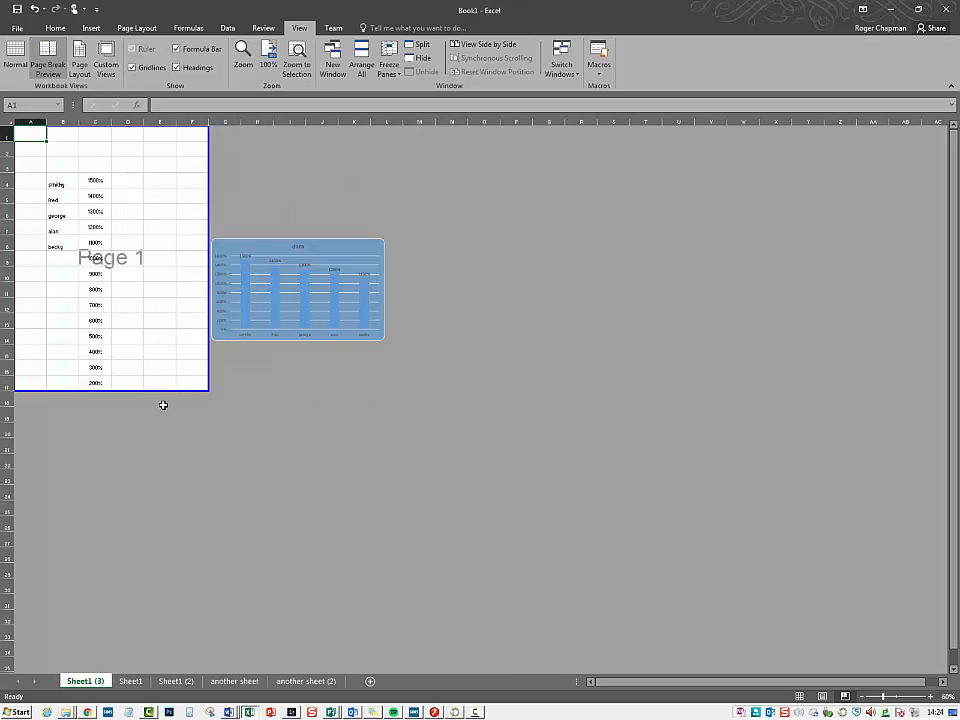
drag(161, 390, 168, 270)
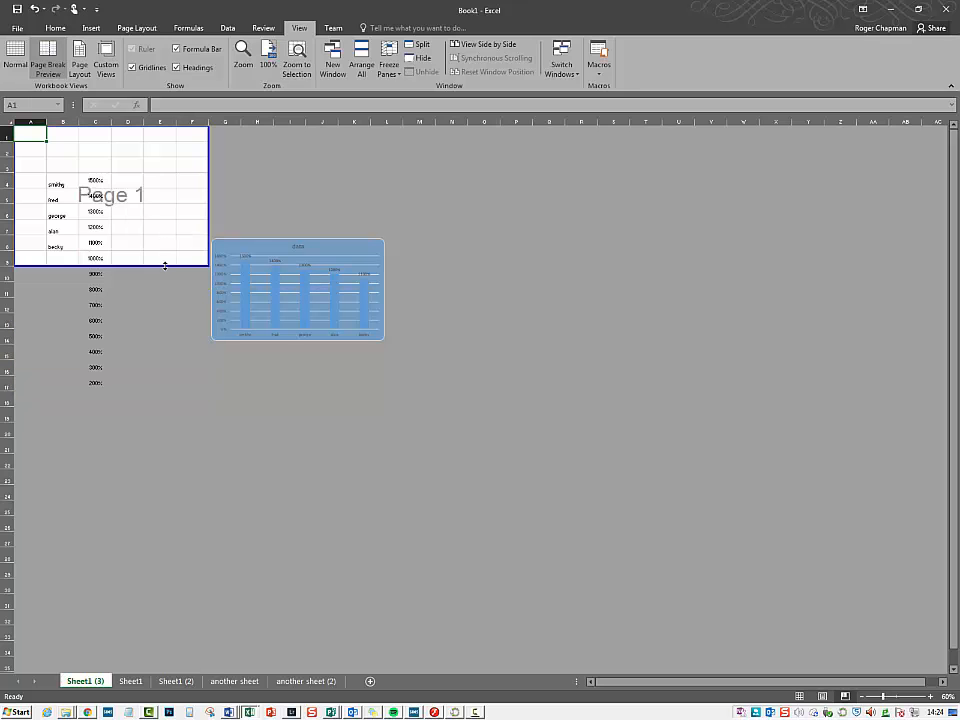
drag(165, 265, 180, 390)
drag(208, 256, 405, 262)
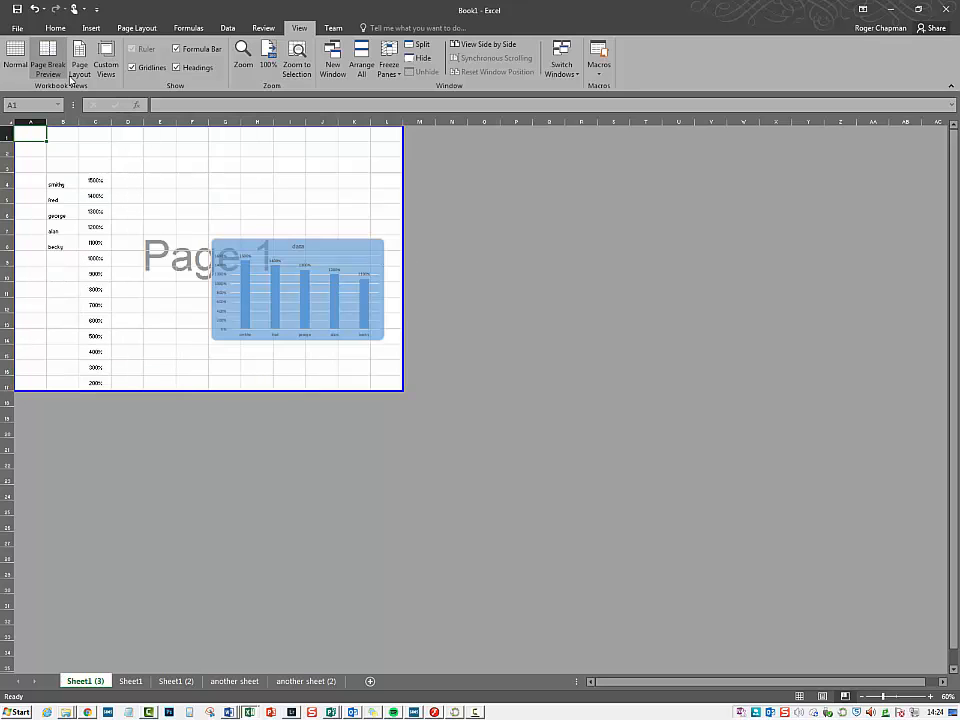
Switch the worksheet back to Normal view and look through the page layout and other ribbon commands
click(15, 55)
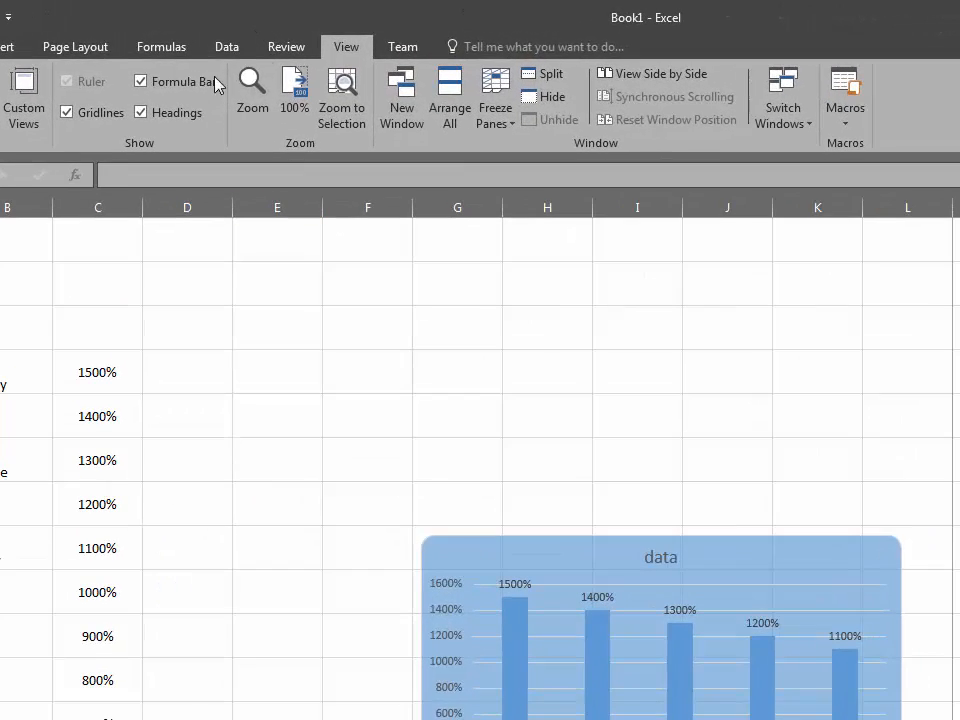
click(66, 45)
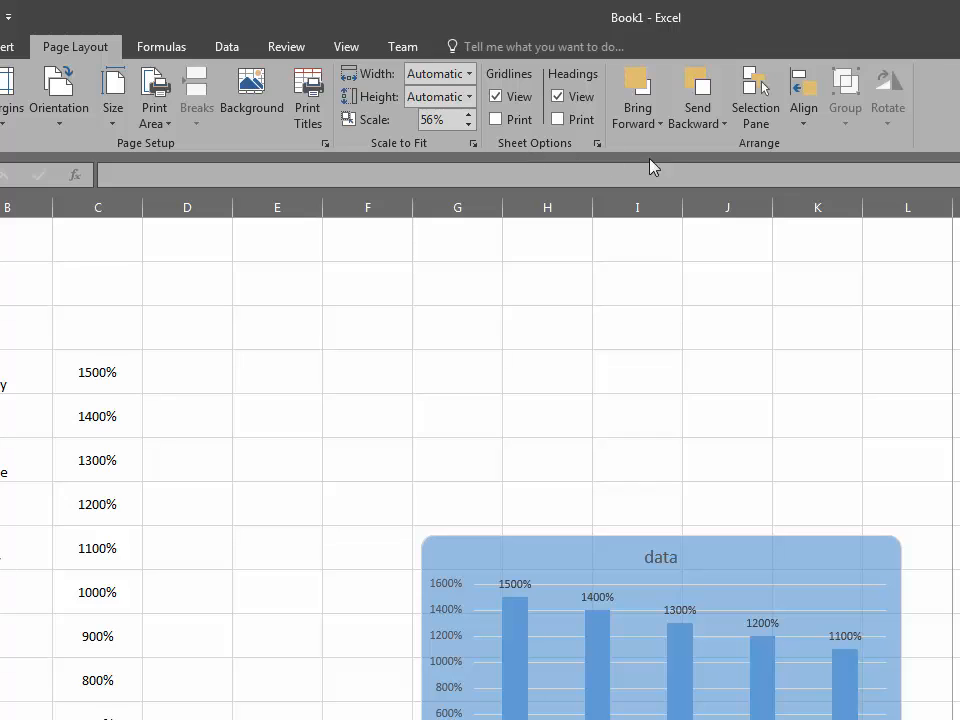
click(160, 50)
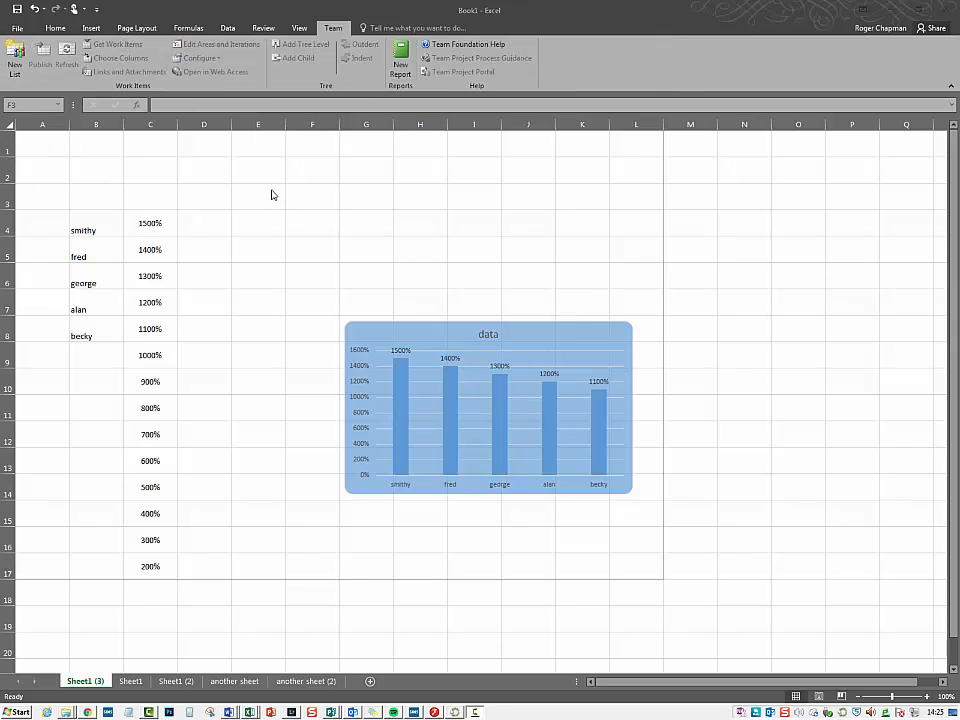
Change the format of the values in C4:C17 from percentage to Number
click(257, 200)
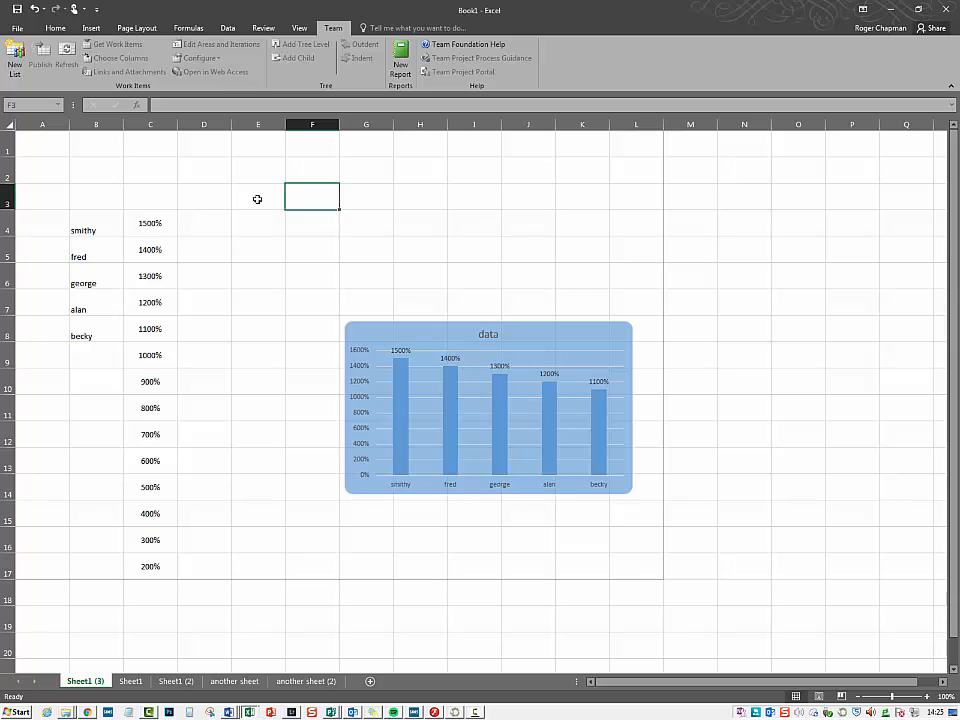
click(256, 200)
drag(149, 224, 152, 564)
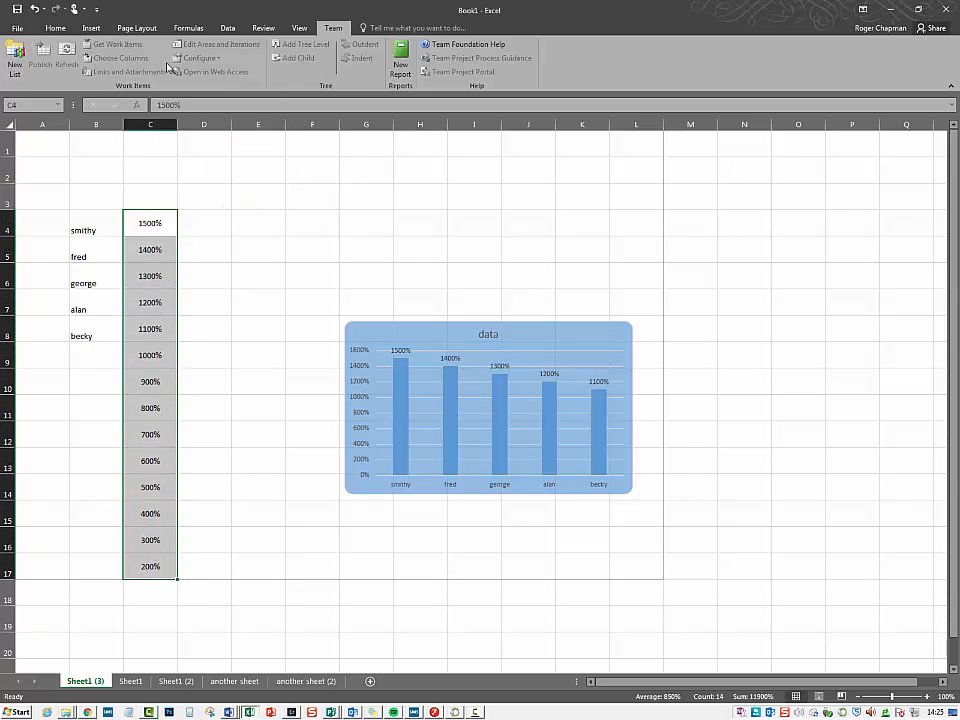
click(55, 28)
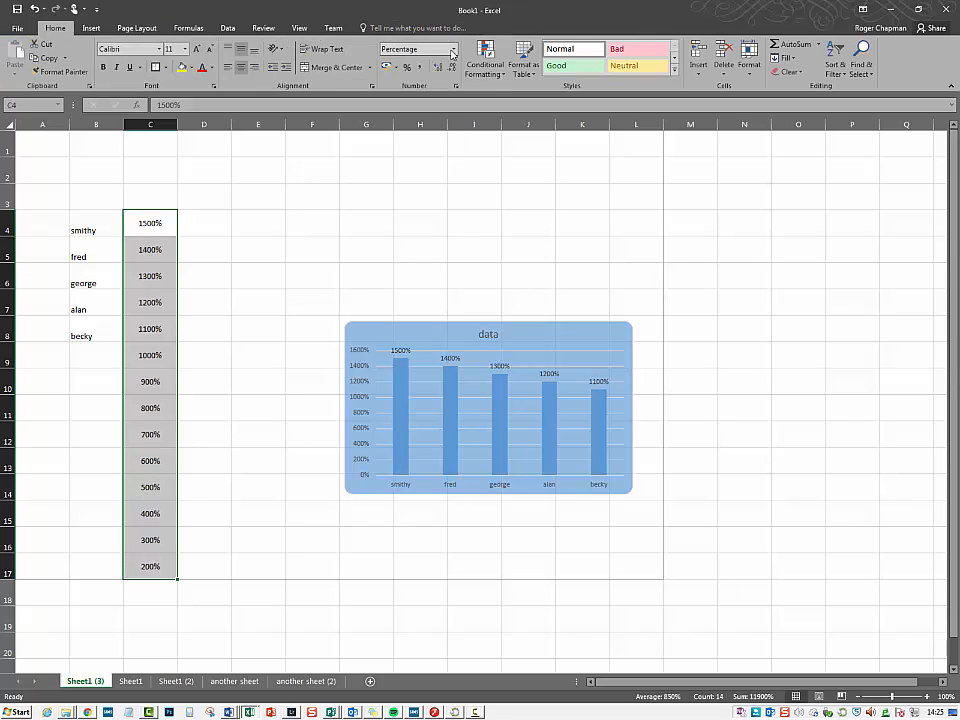
click(452, 53)
click(448, 93)
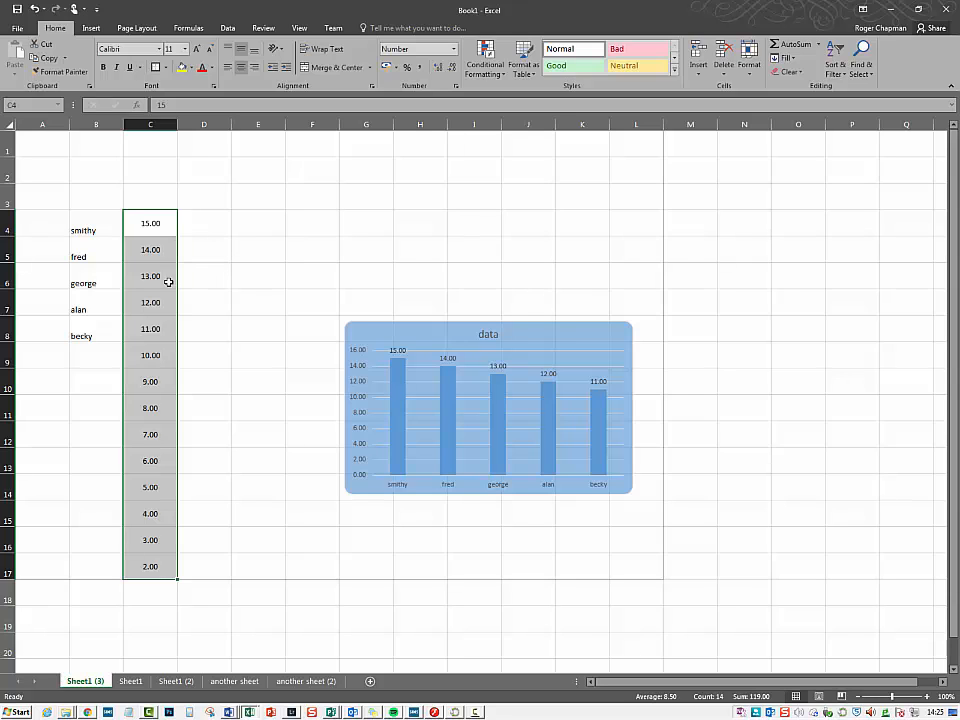
Total the values in C4:C17 in cell C18 with AutoSum, adjusting the summed range by its corner handle
click(145, 590)
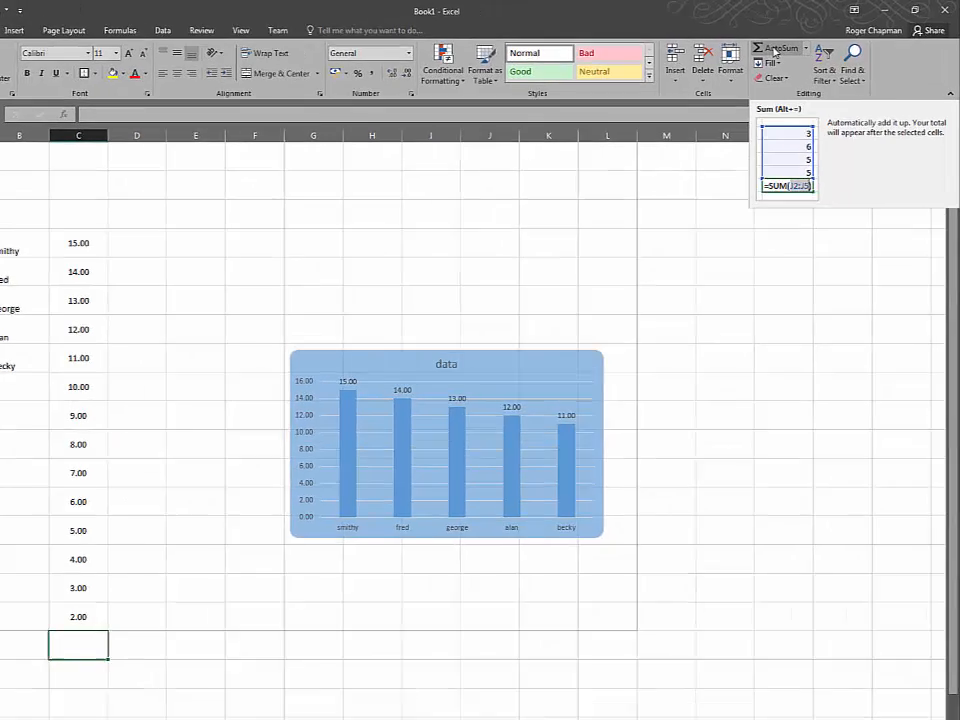
click(778, 49)
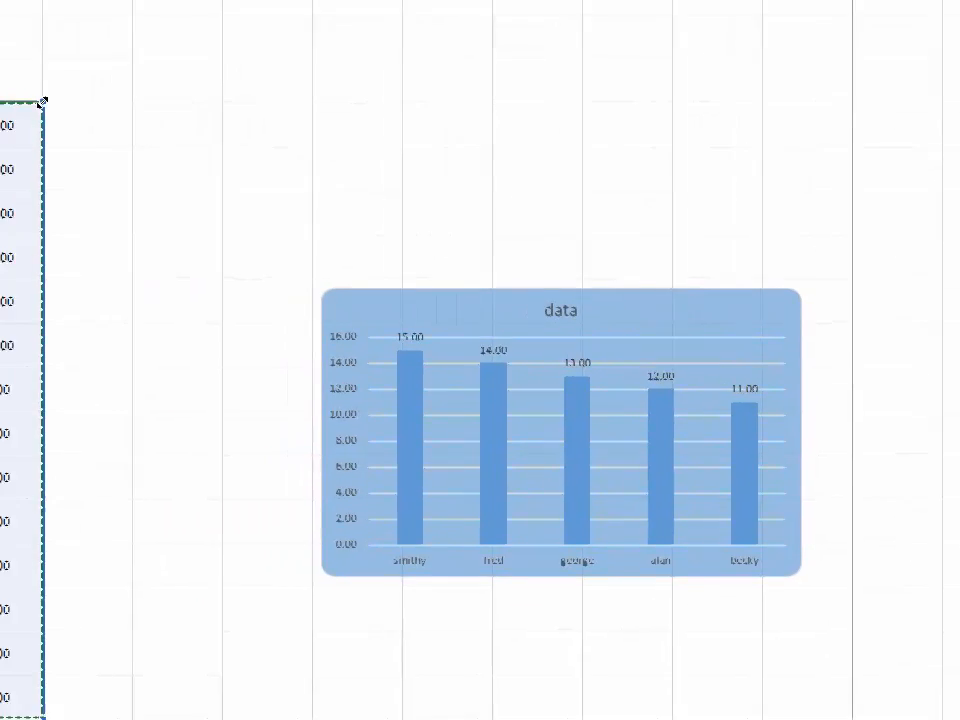
drag(102, 66, 113, 459)
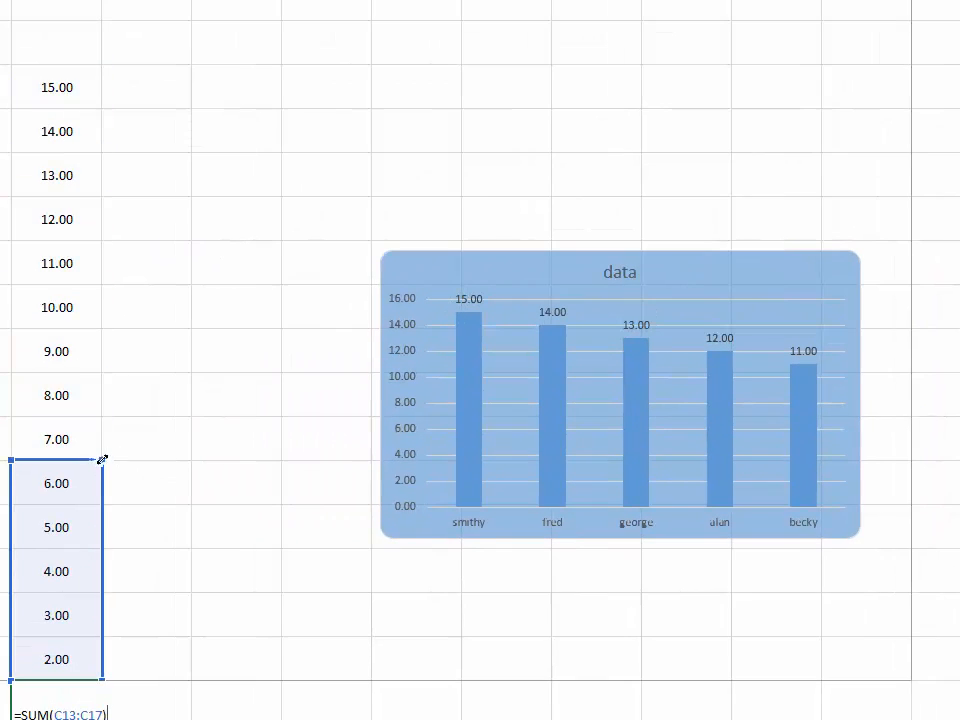
drag(104, 459, 86, 71)
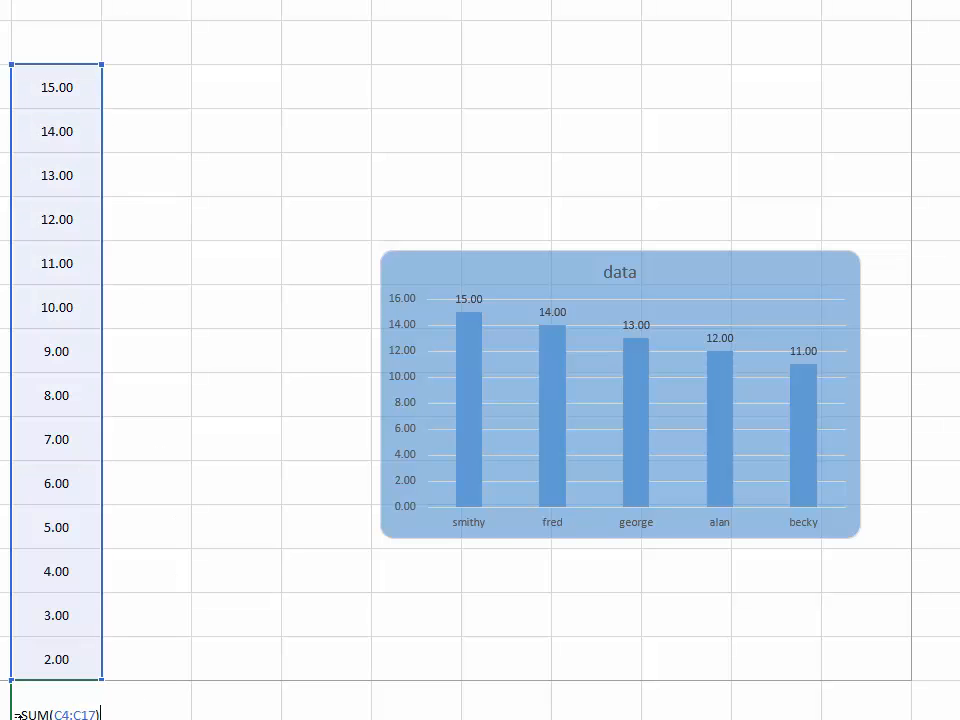
key(Return)
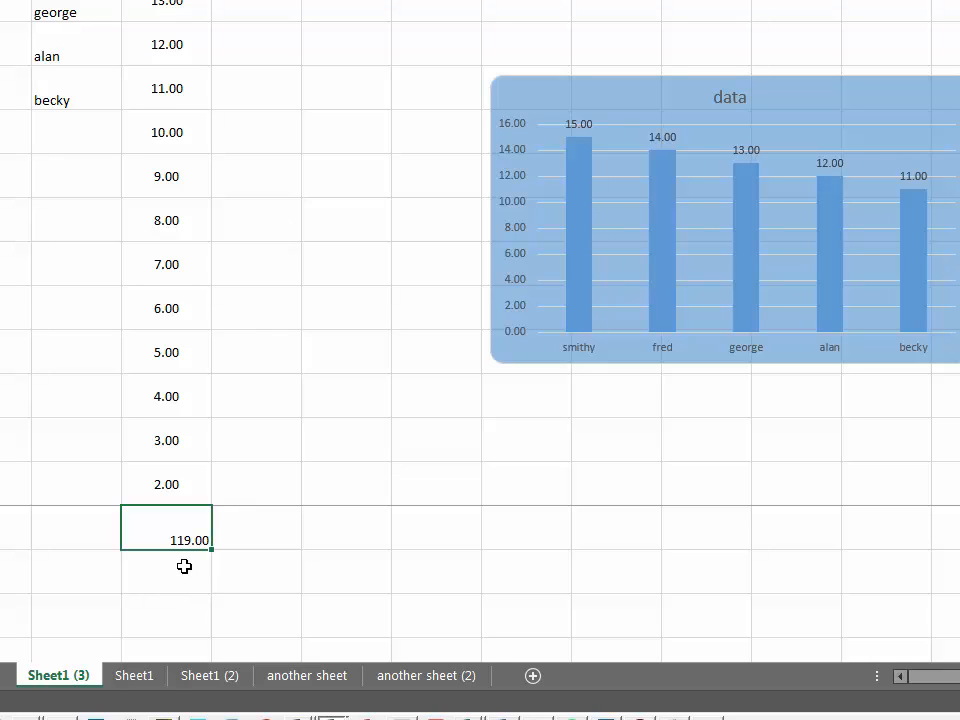
Label cell B18 "total" and cell B19 "average"
click(63, 534)
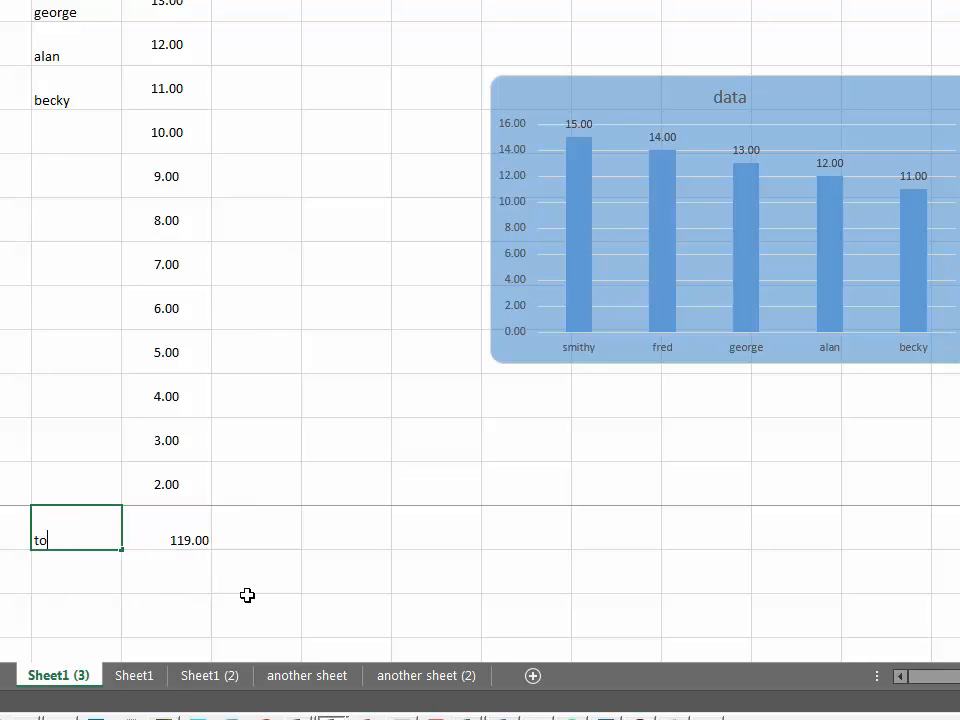
key(Return)
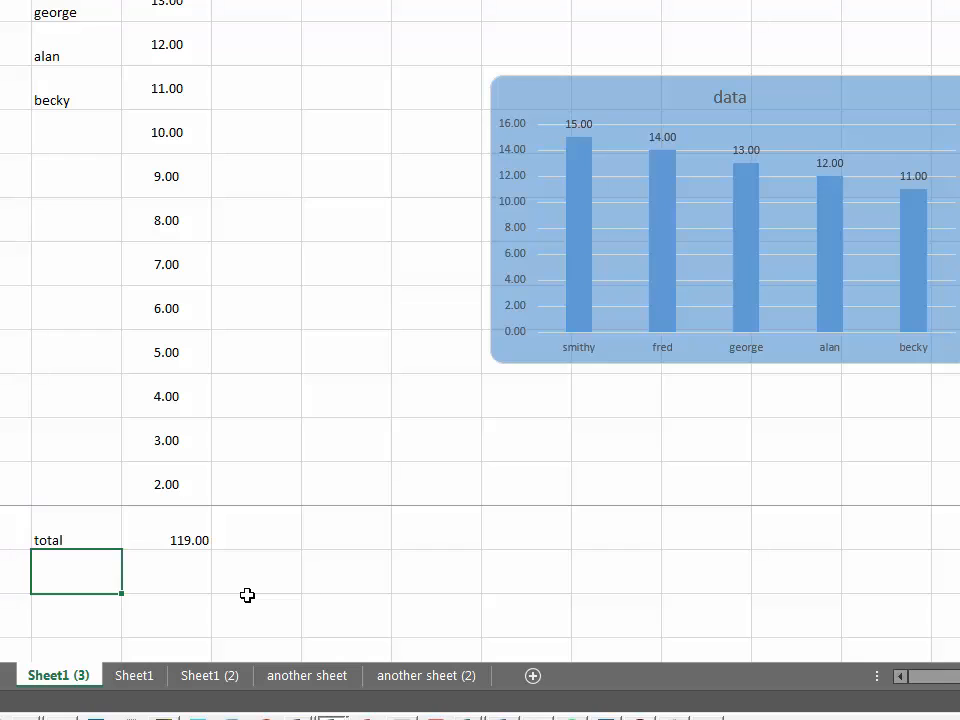
text(average)
key(Tab)
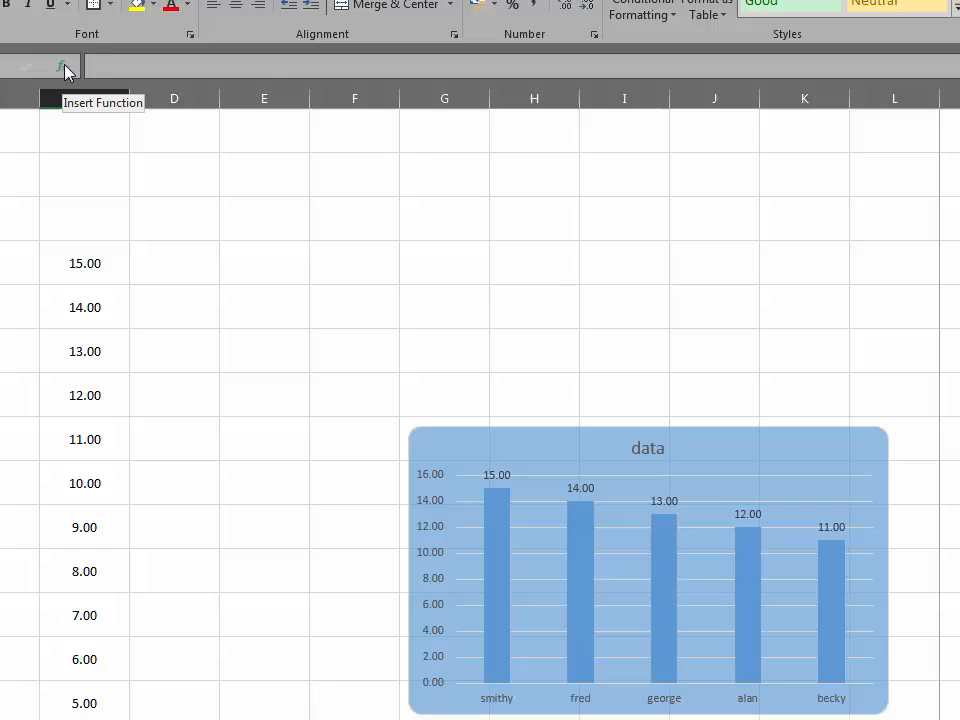
Insert the AVERAGE function from the most recently used functions into C19, with C4:C17 as its range
click(63, 66)
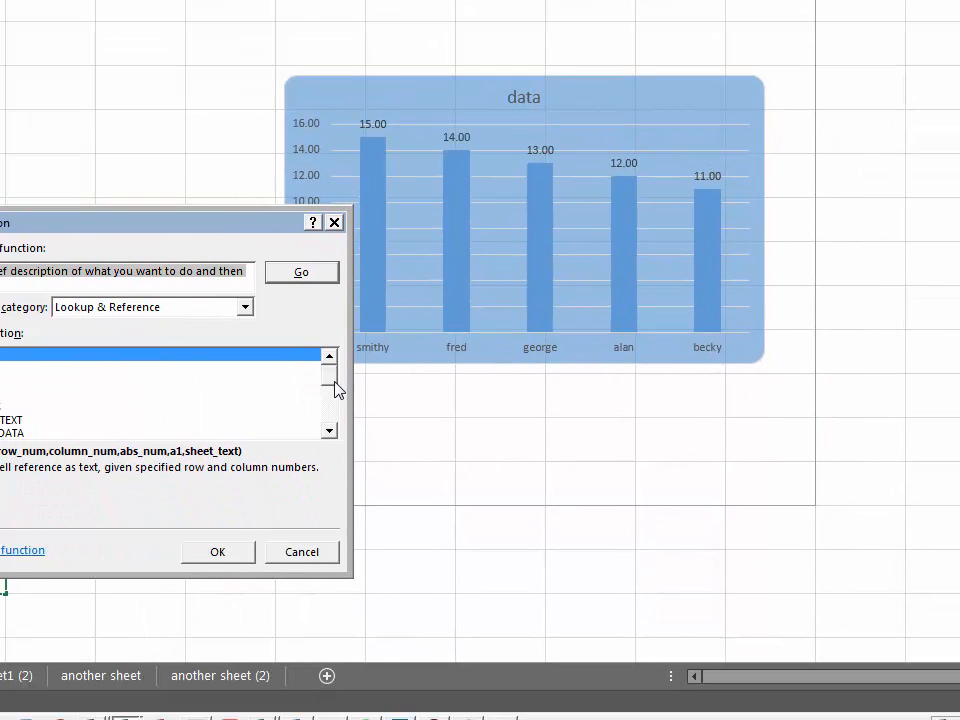
drag(334, 388, 259, 339)
click(245, 309)
click(223, 326)
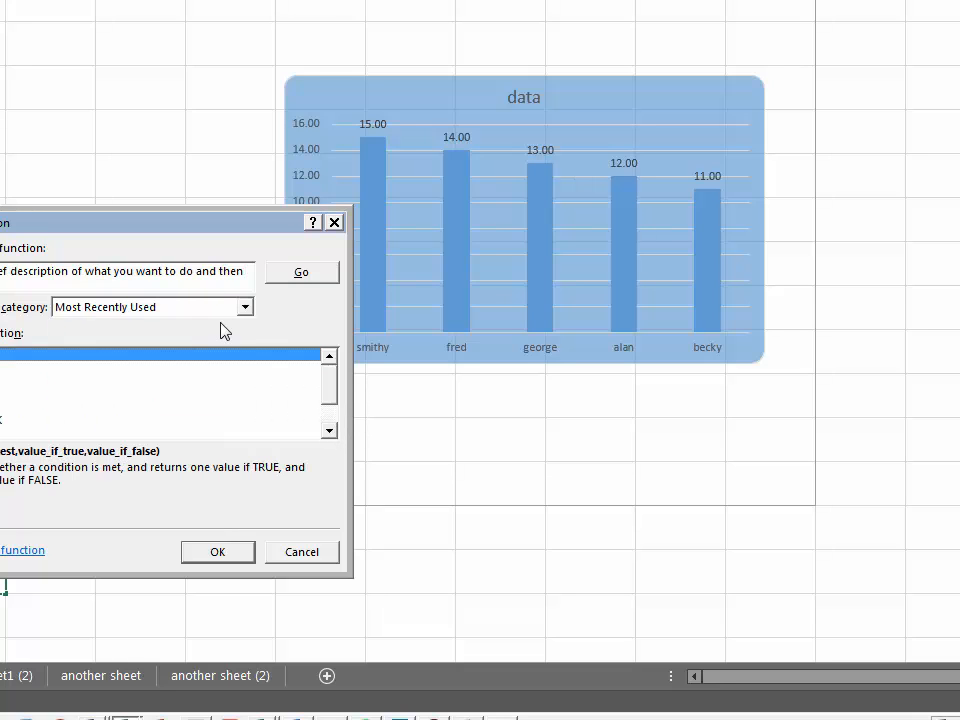
click(2, 390)
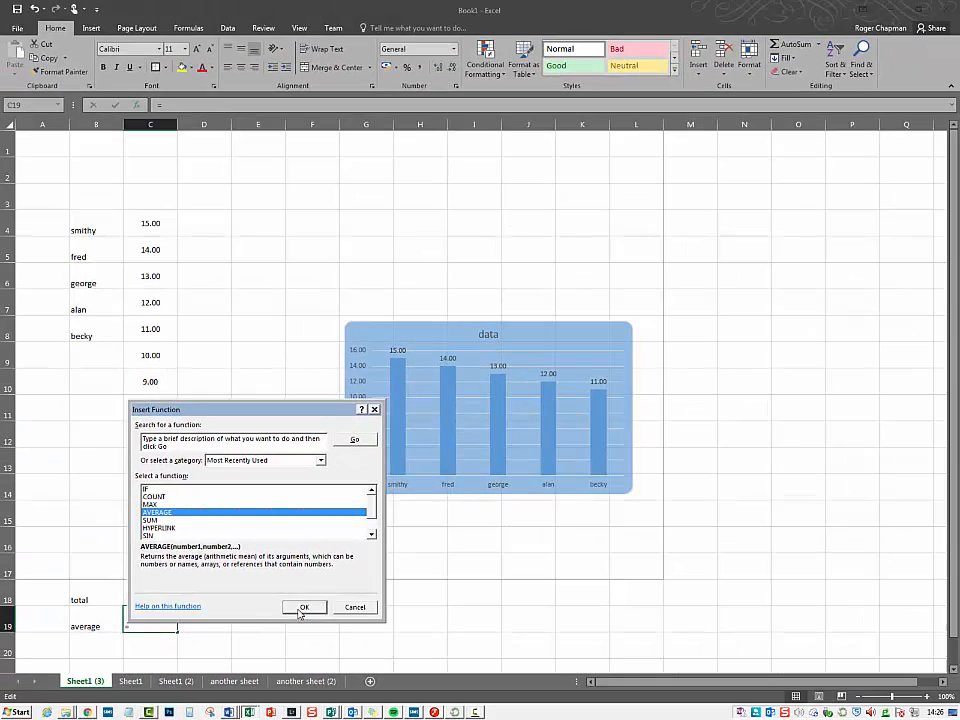
click(216, 558)
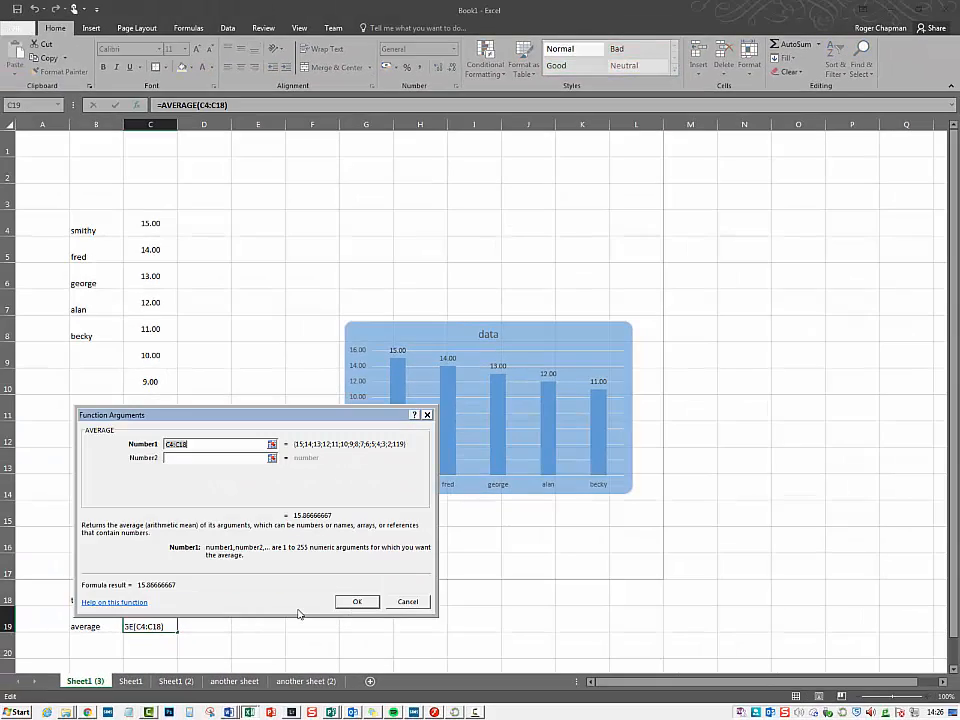
click(271, 444)
drag(148, 222, 173, 568)
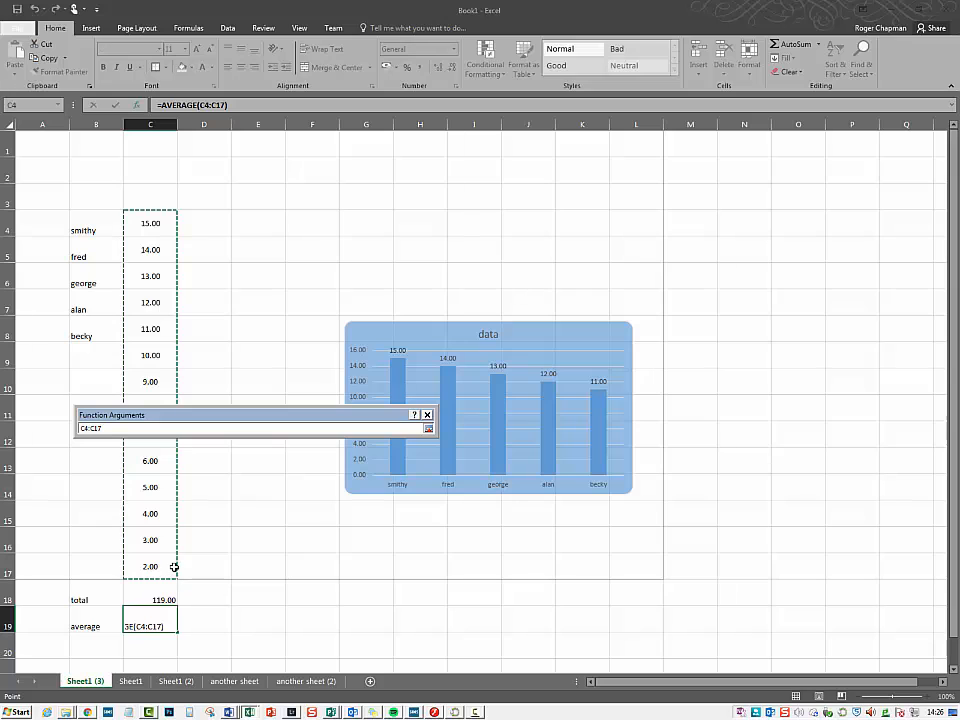
click(428, 428)
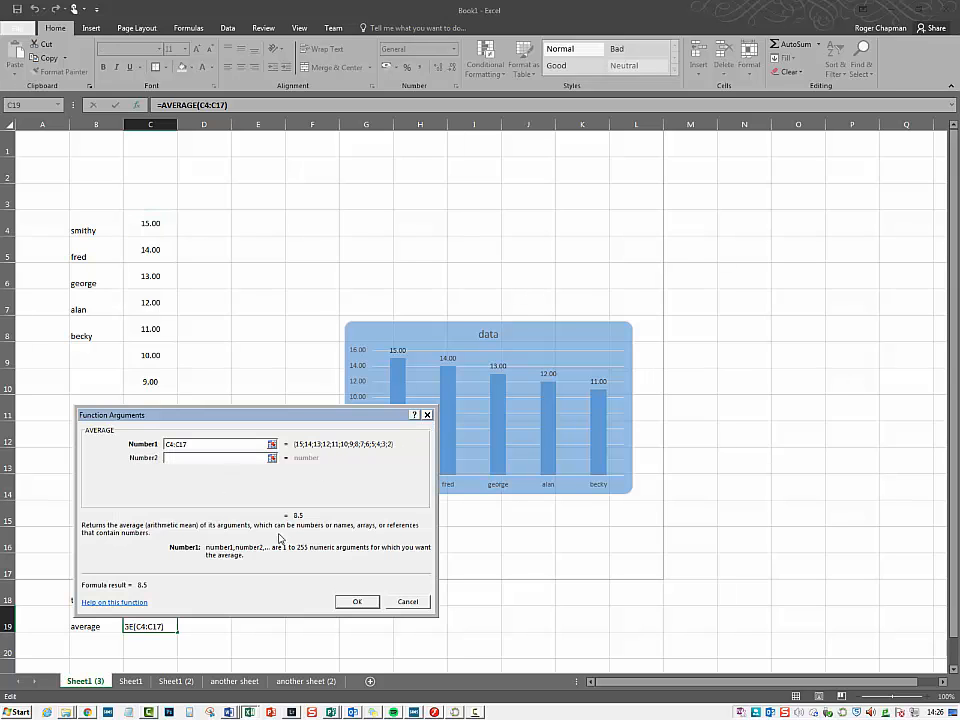
click(357, 601)
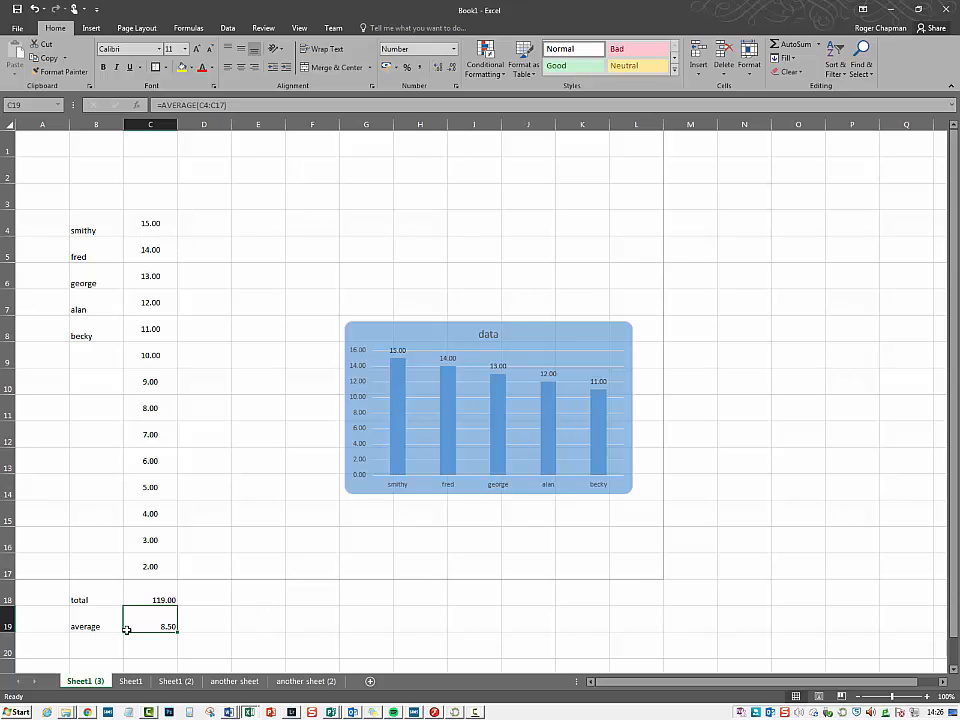
Insert the COUNT function into B20 to count the numbers in C4:C17
click(88, 645)
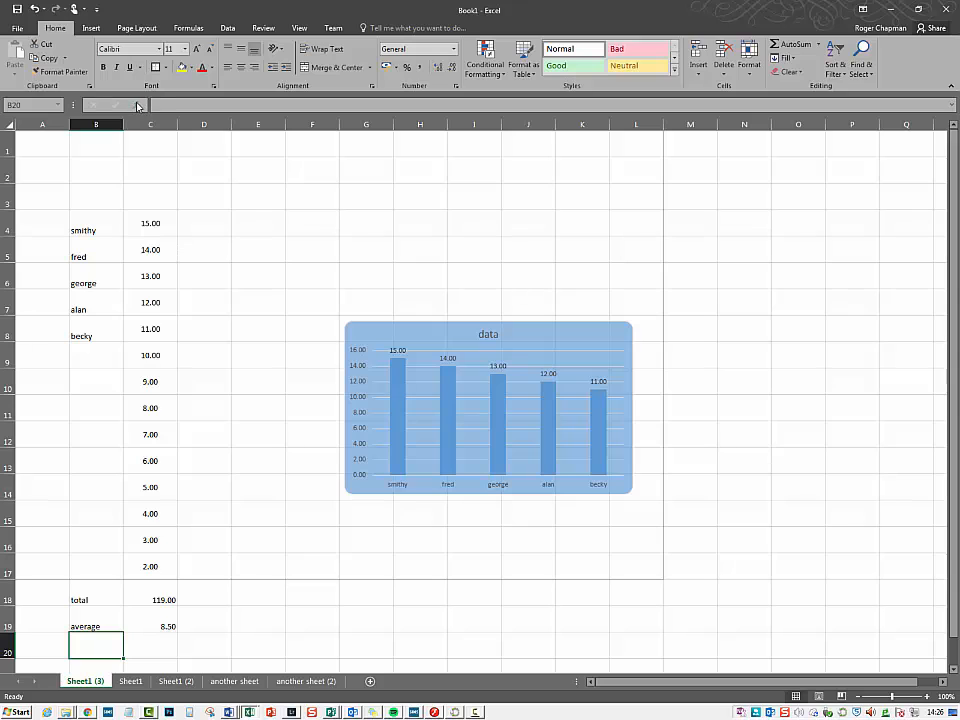
click(138, 106)
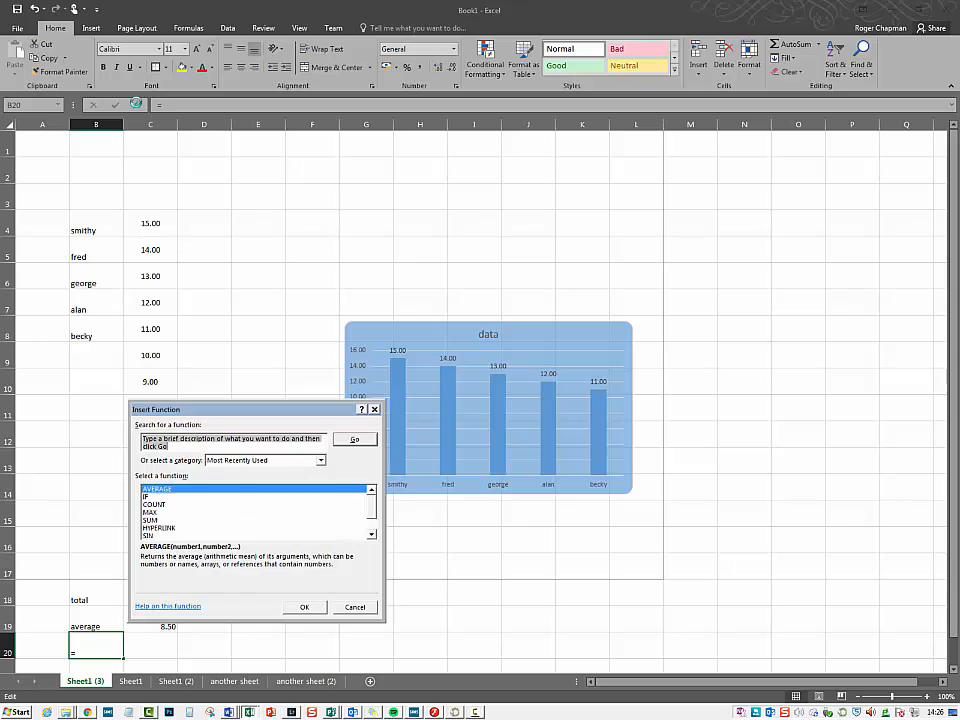
click(155, 504)
click(298, 606)
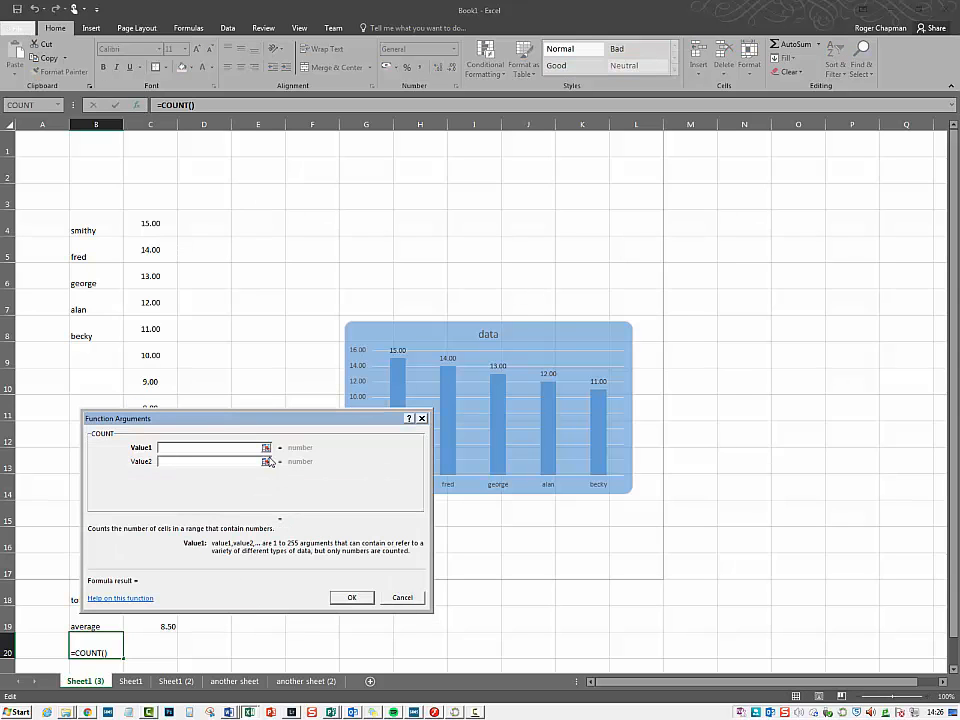
click(266, 447)
drag(141, 223, 167, 551)
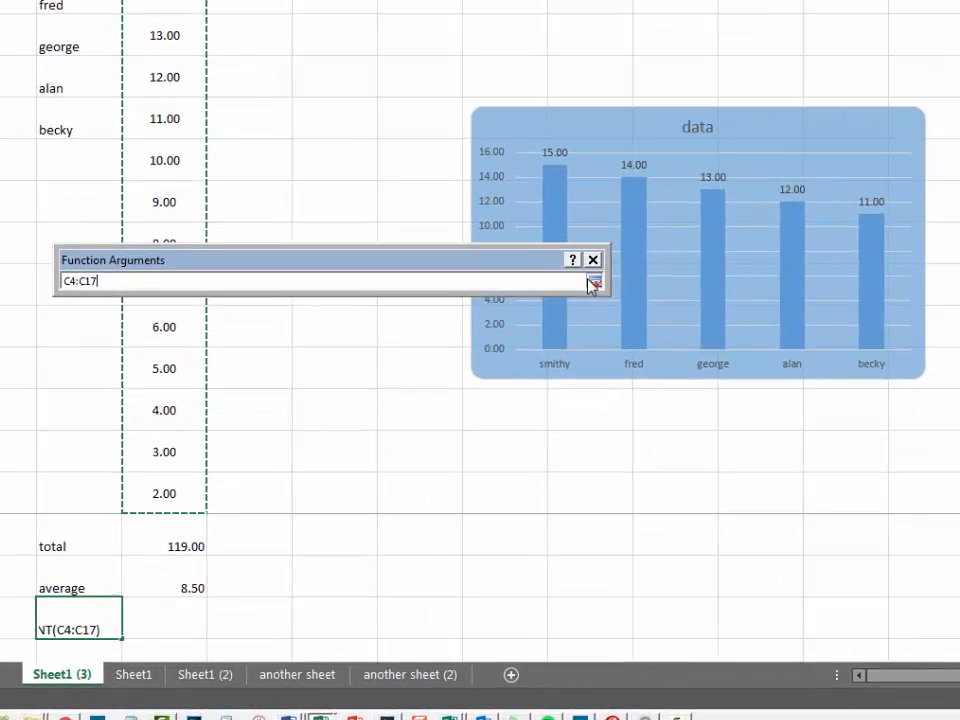
click(495, 368)
click(503, 535)
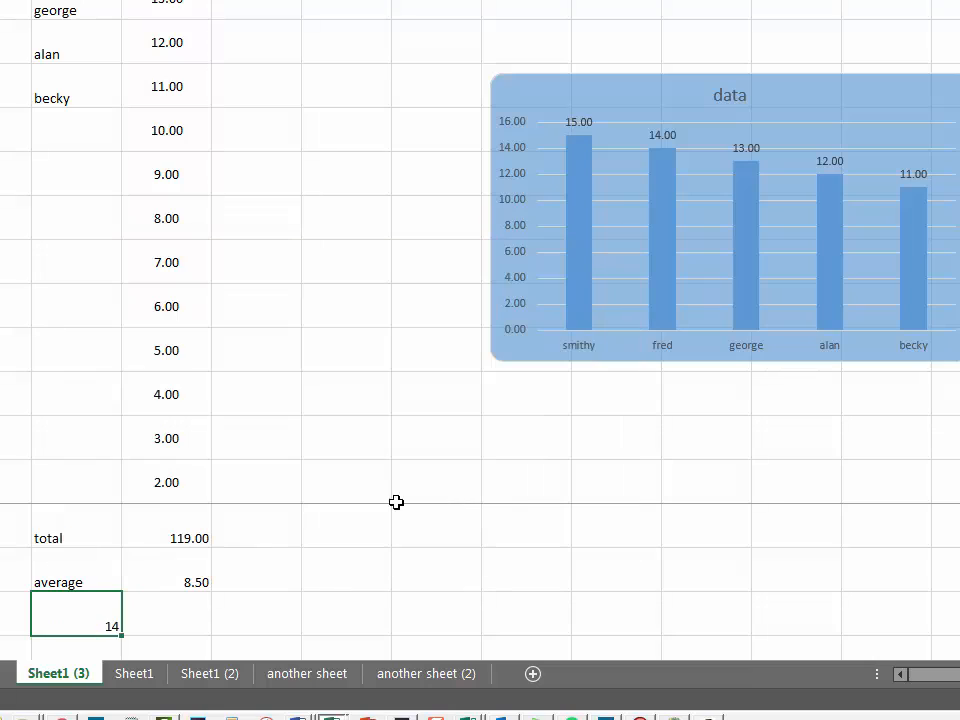
Move the count formula from B20 to C20 and label B20 "count"
drag(121, 621, 145, 624)
click(101, 624)
text(count)
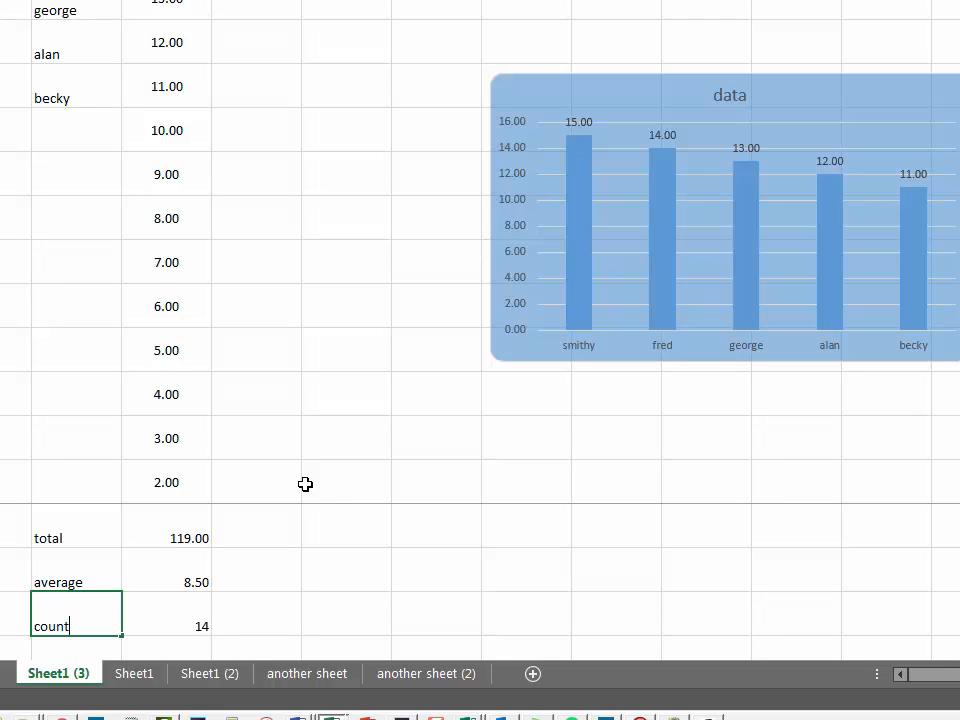
click(352, 482)
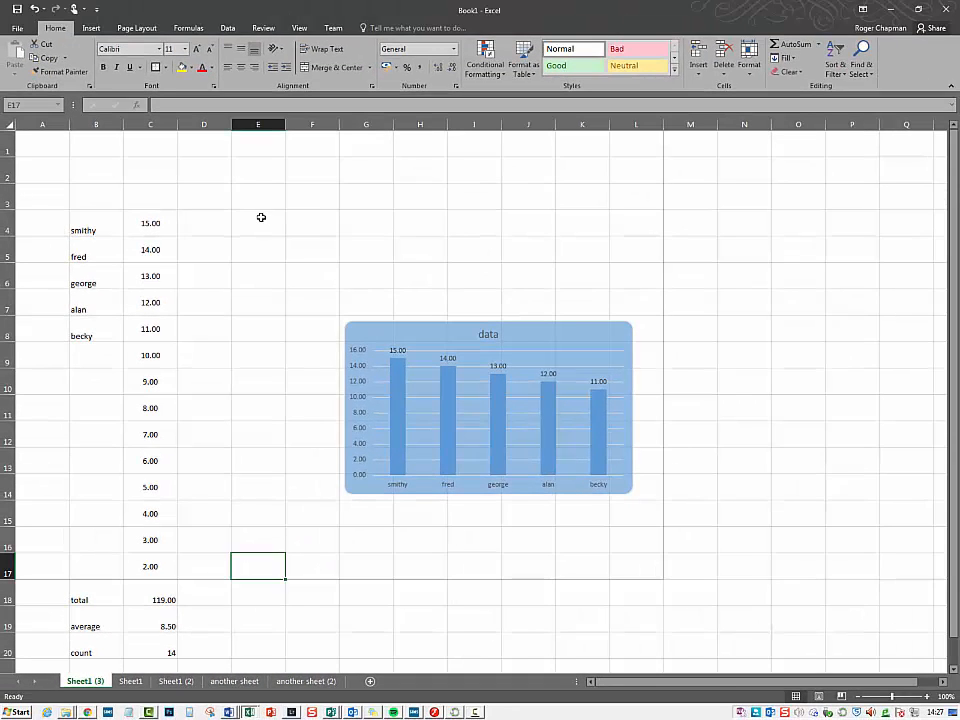
From cell E4, examine the available function categories and the list of all functions, and leave without inserting any
click(261, 217)
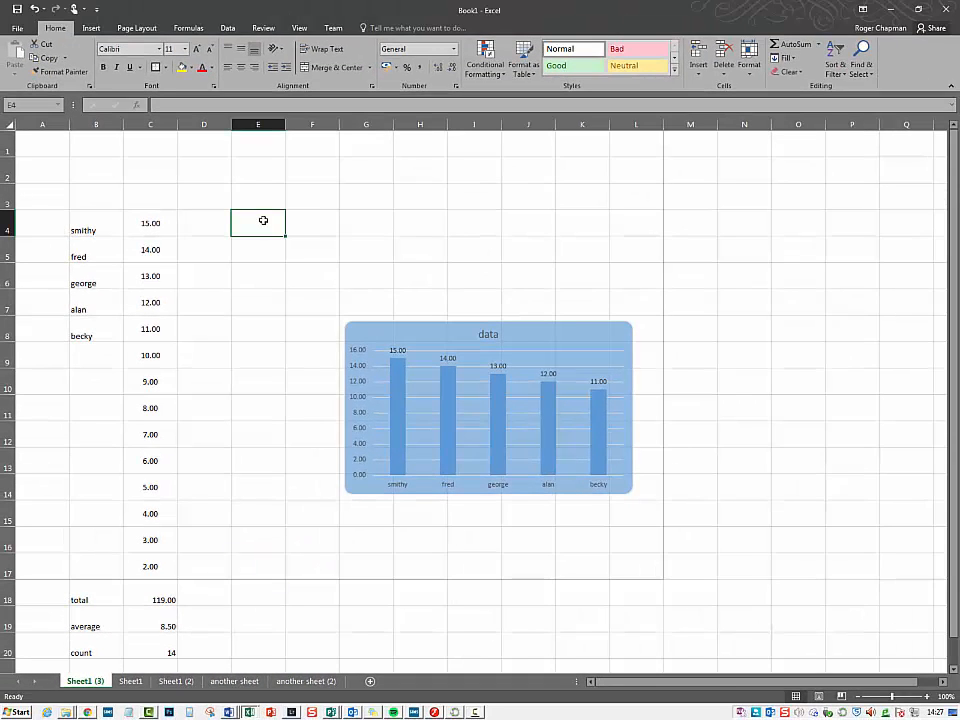
click(139, 106)
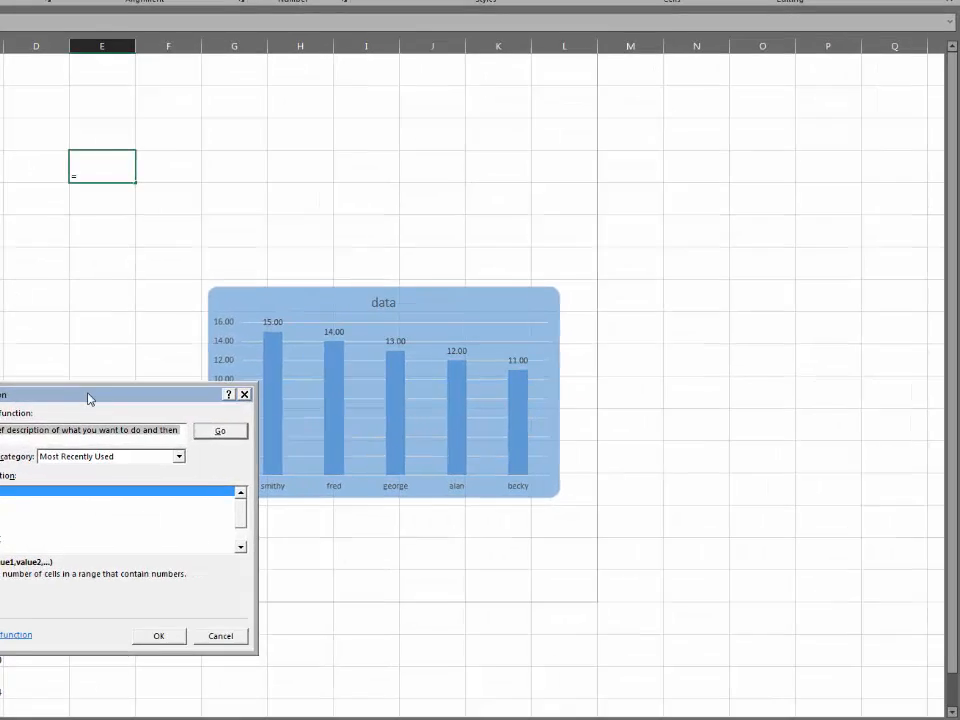
drag(248, 413, 595, 271)
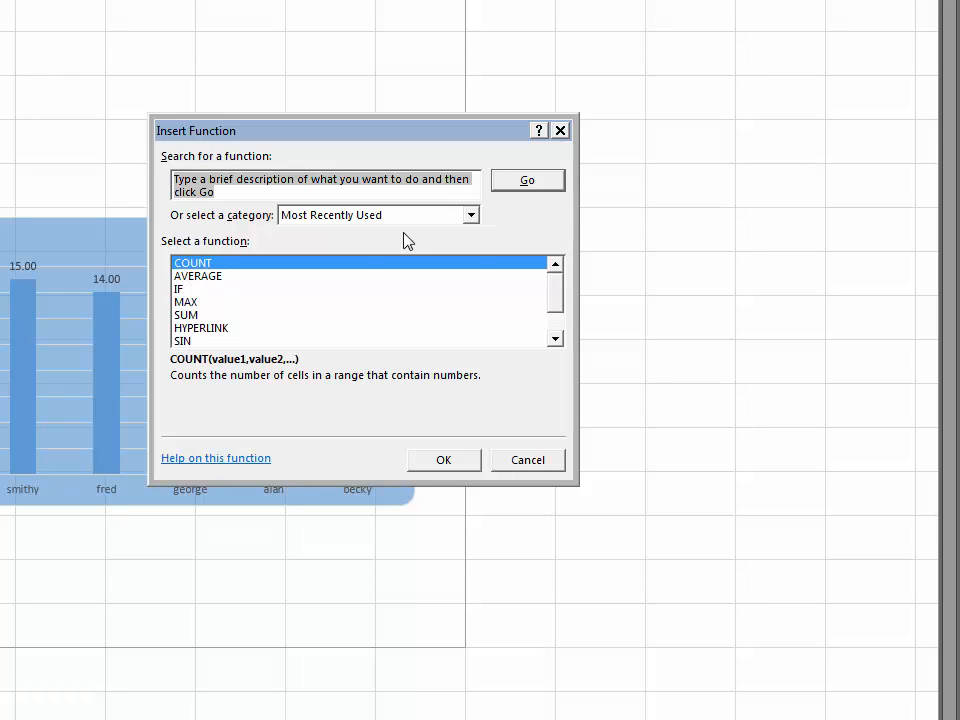
click(470, 216)
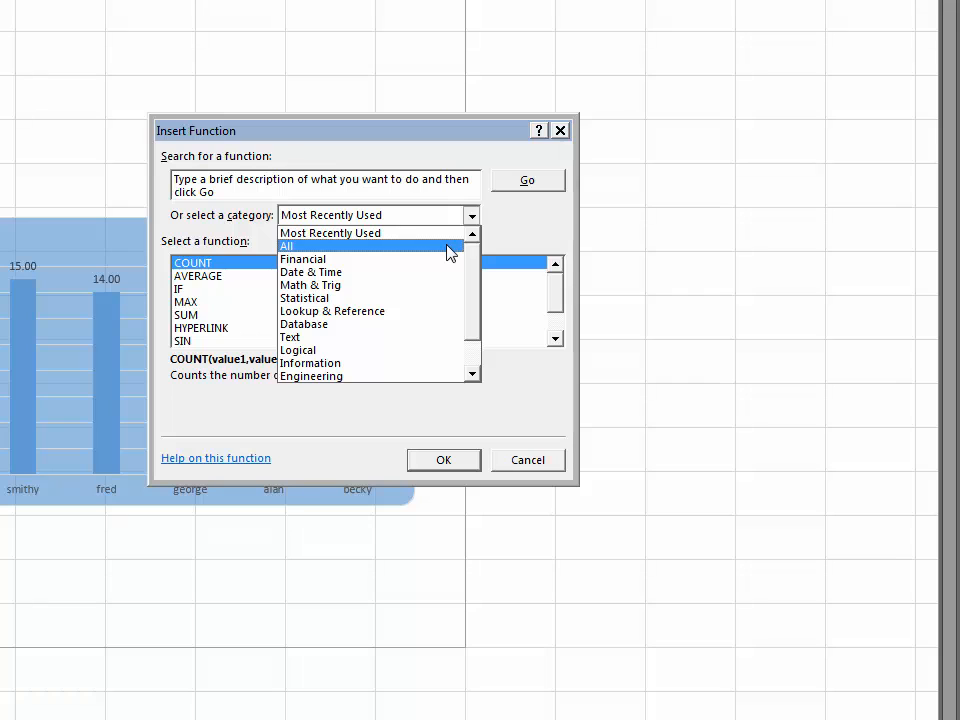
click(448, 246)
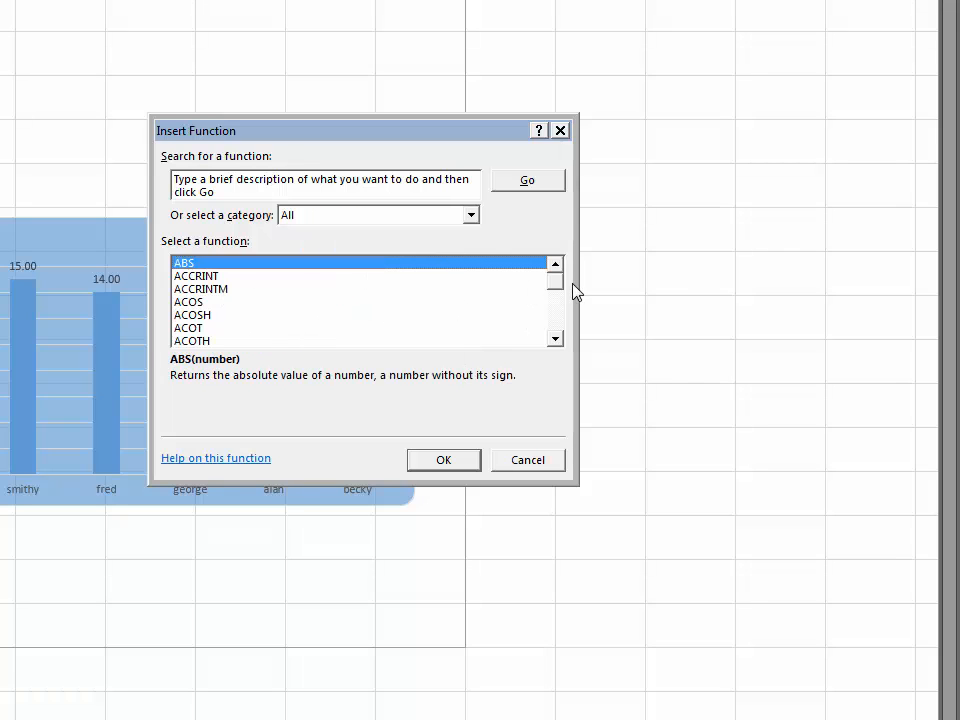
mouse_move(555, 287)
mouse_down()
mouse_move(550, 333)
mouse_move(555, 279)
mouse_up()
click(471, 215)
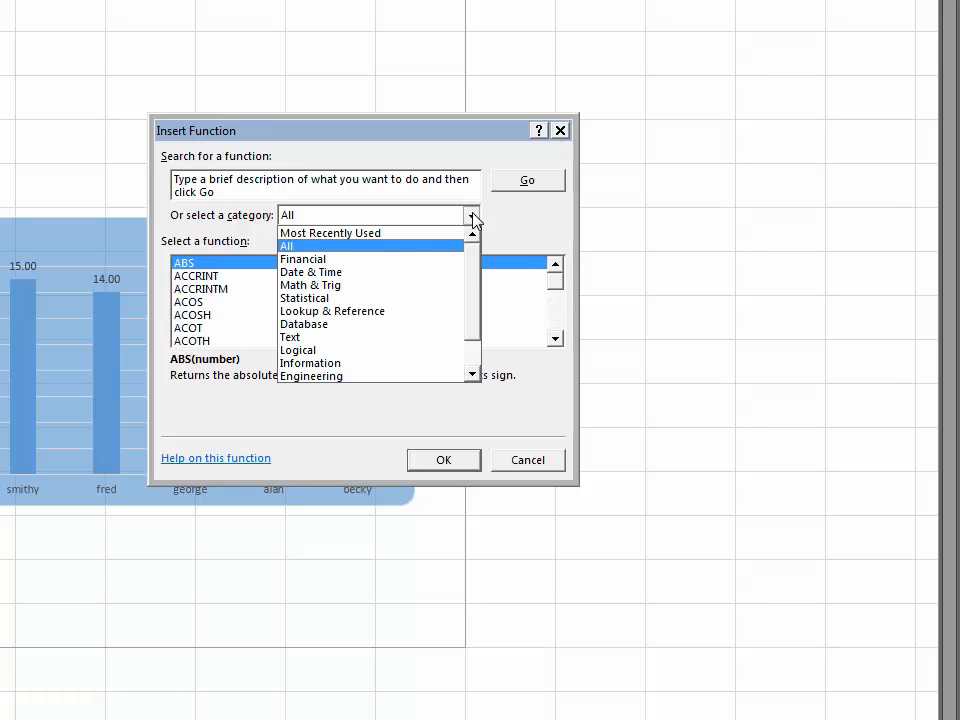
click(457, 236)
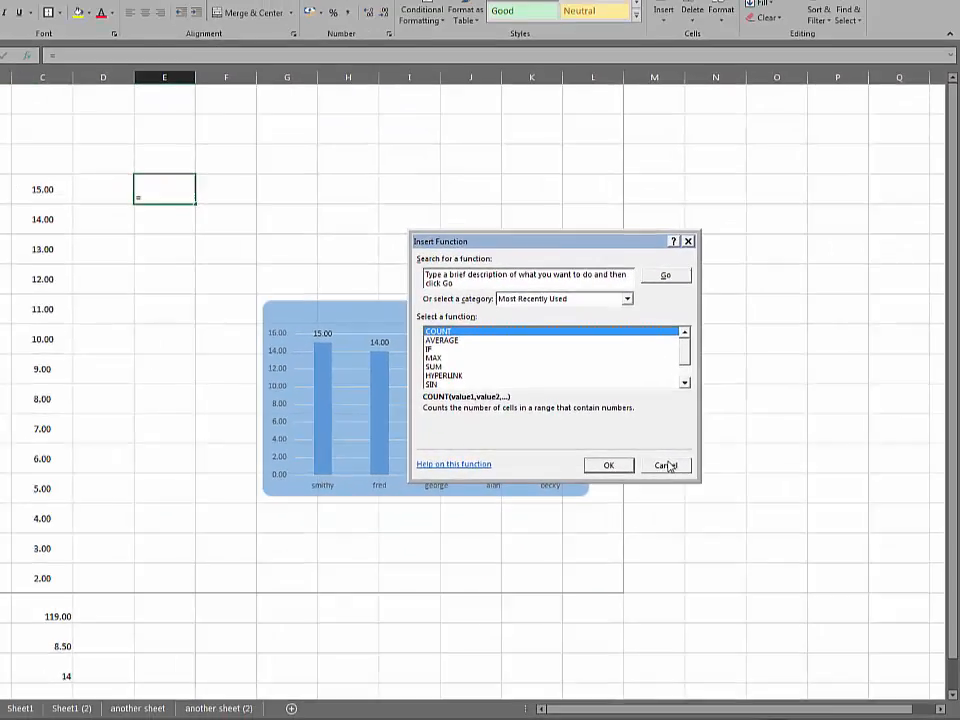
click(666, 465)
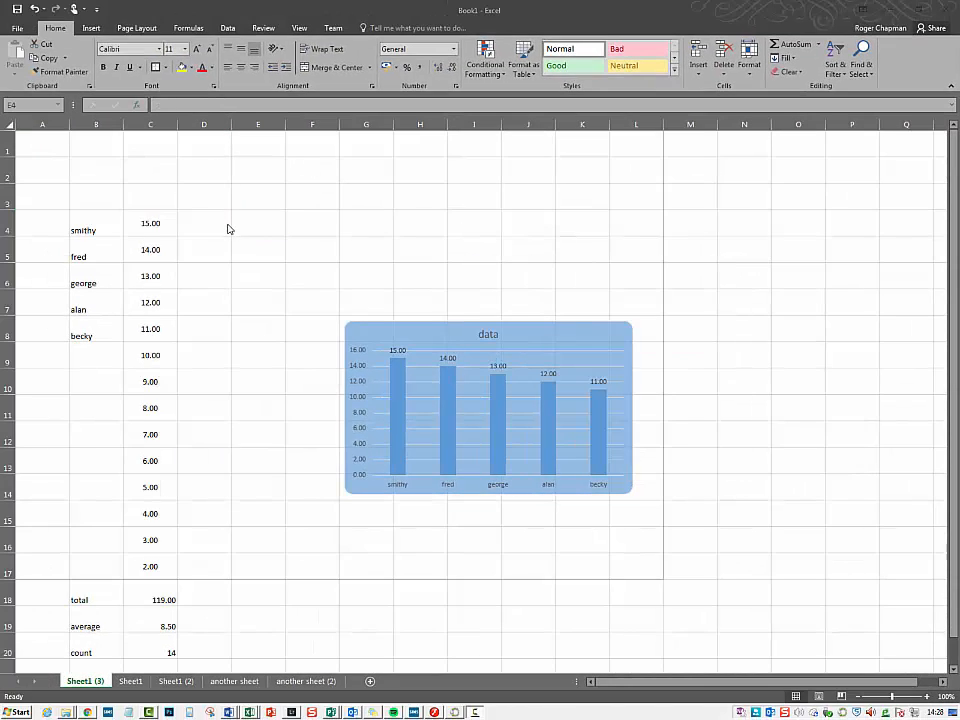
Enter the formula =SUM(C4*C11) in D18 using the suggested SUM function and check the finished formula
click(213, 597)
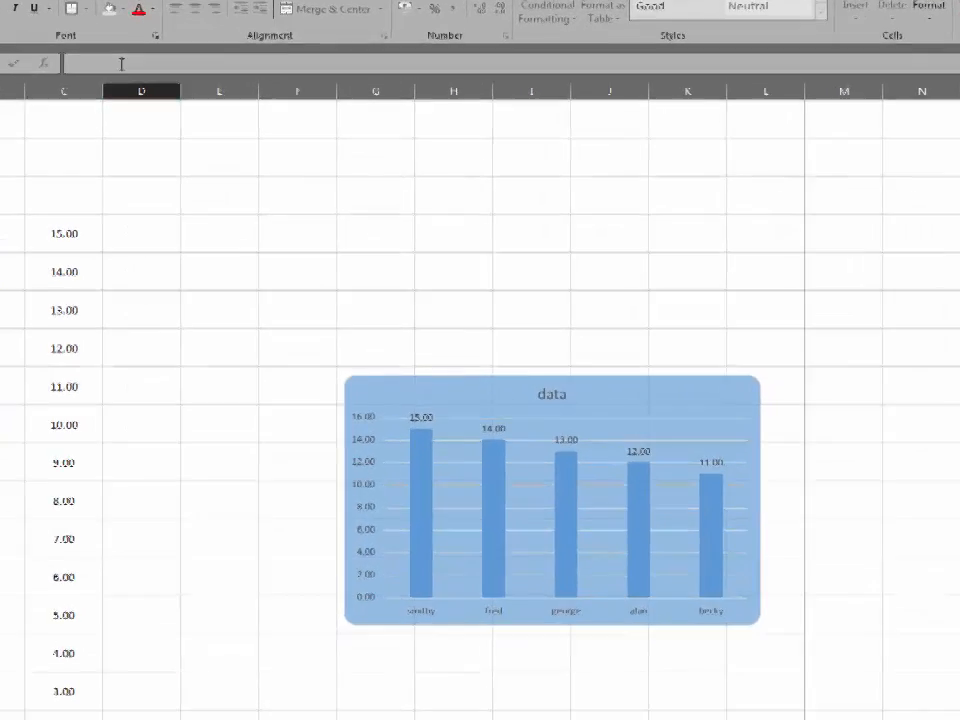
text(=)
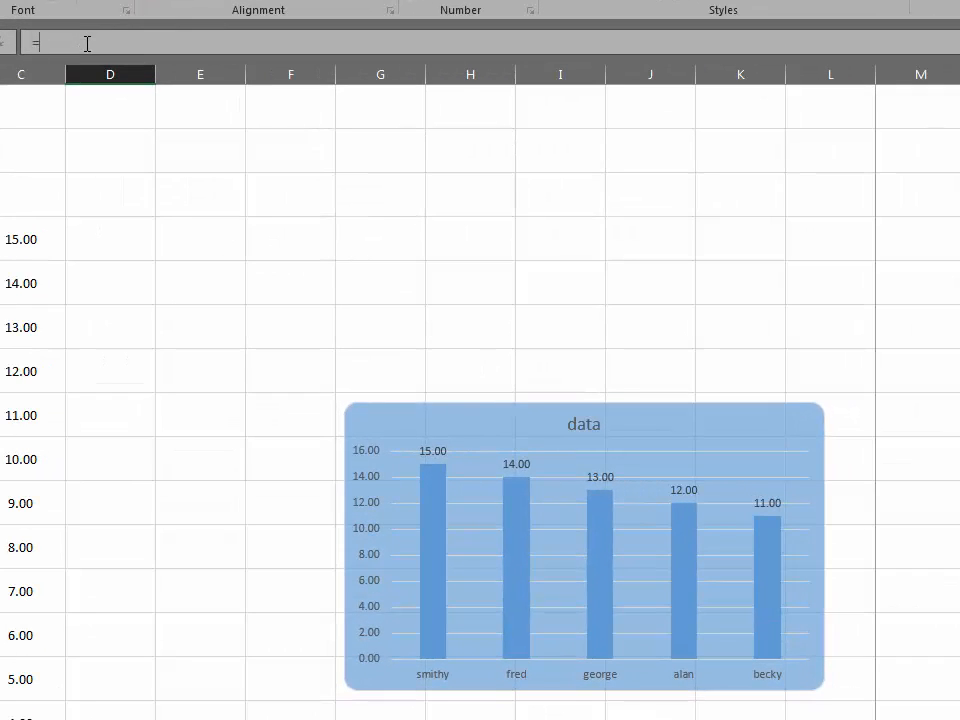
text(su)
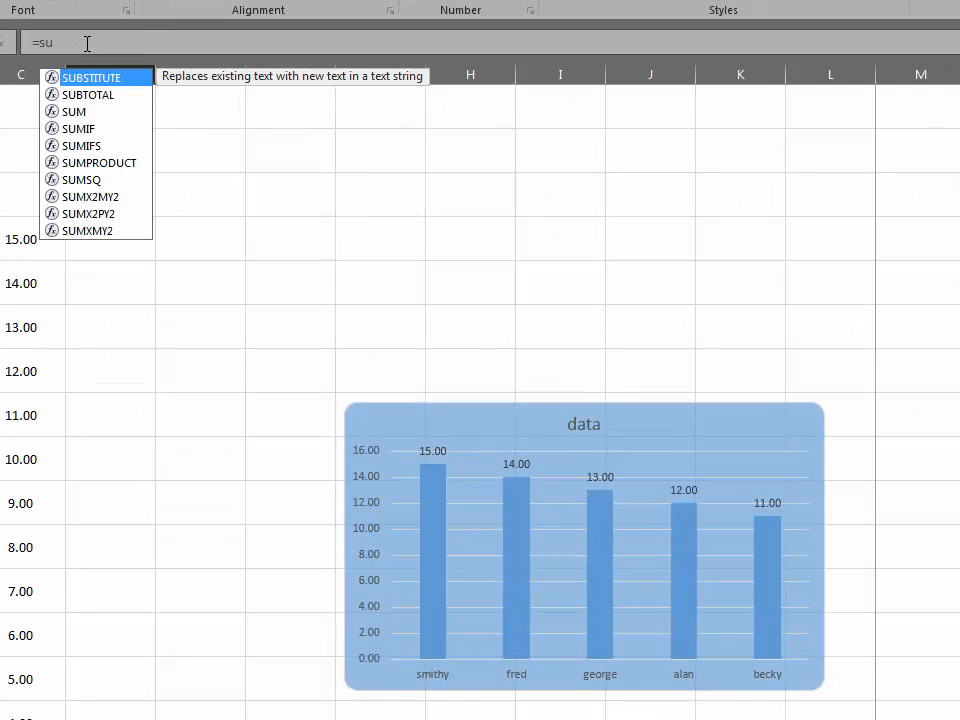
key(Down)
key(Down)
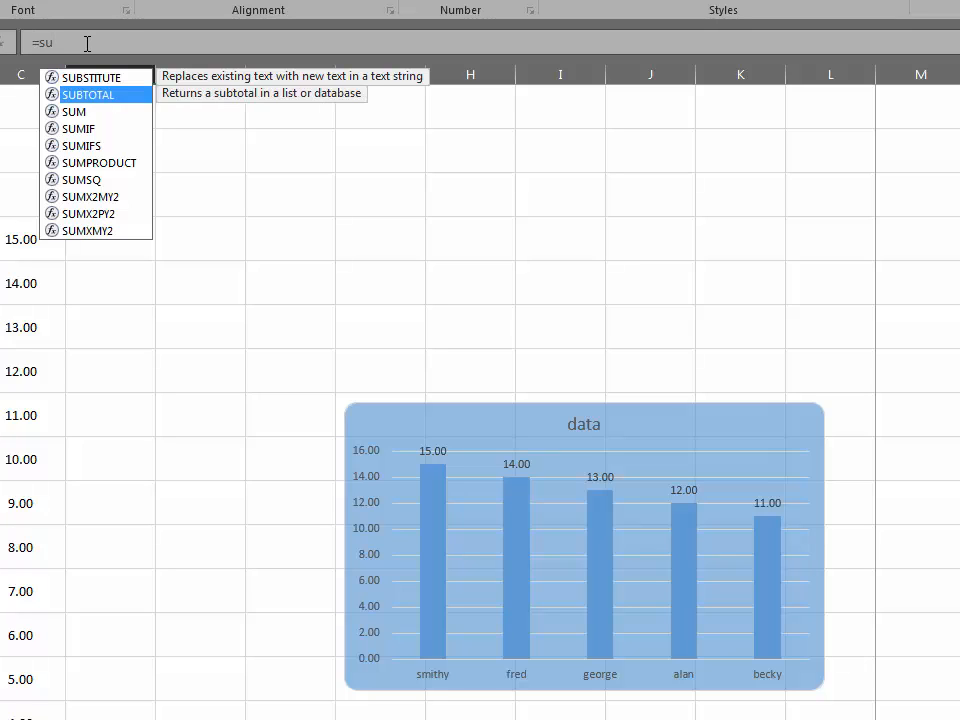
key(Tab)
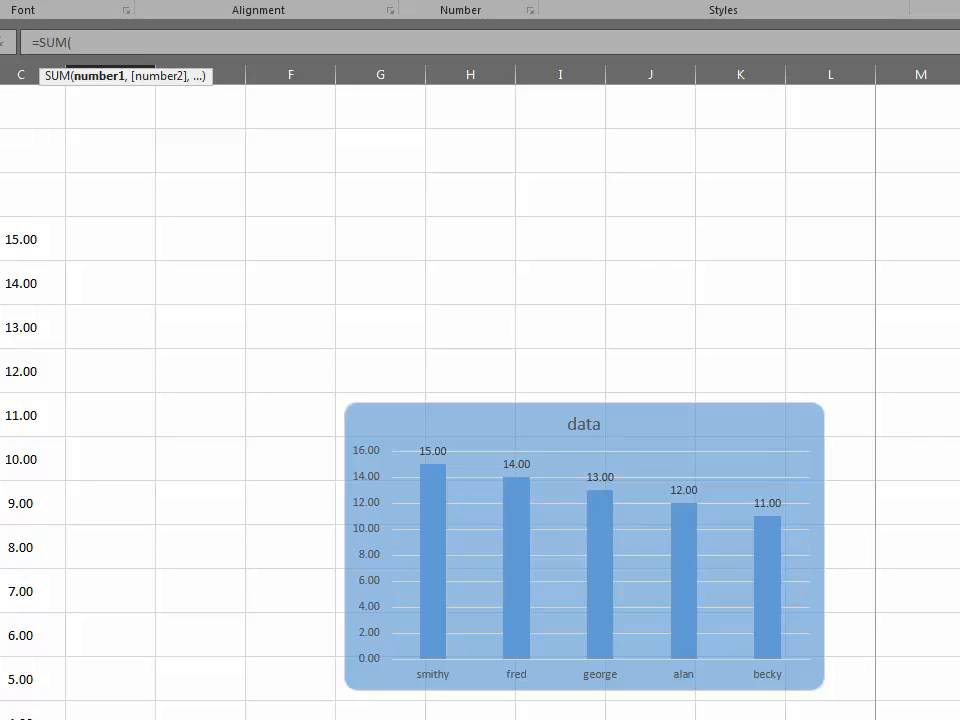
click(5, 240)
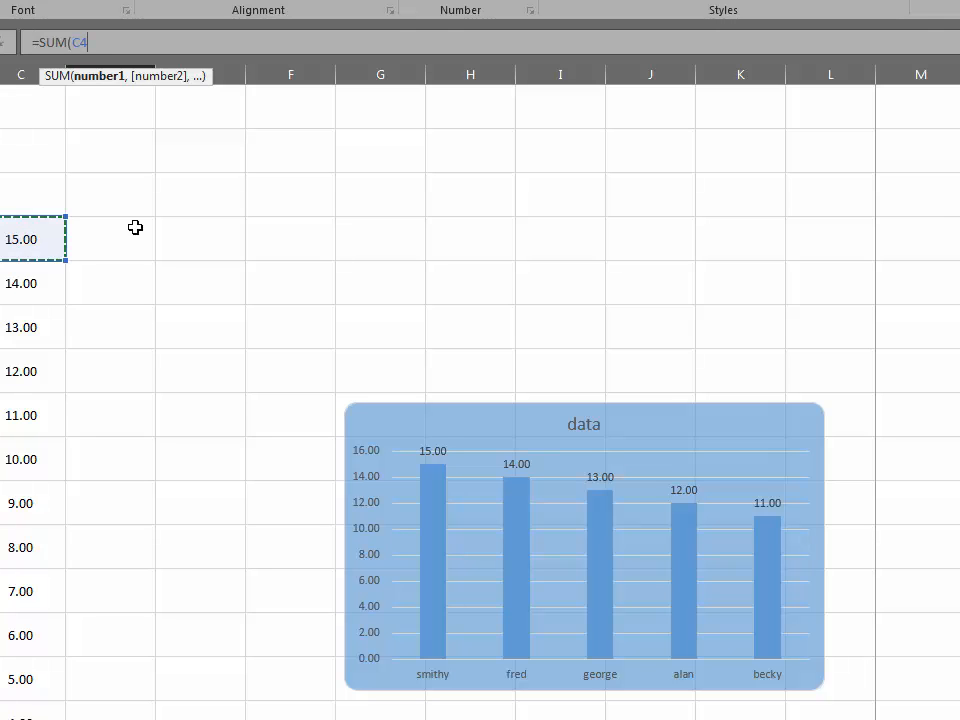
text(*)
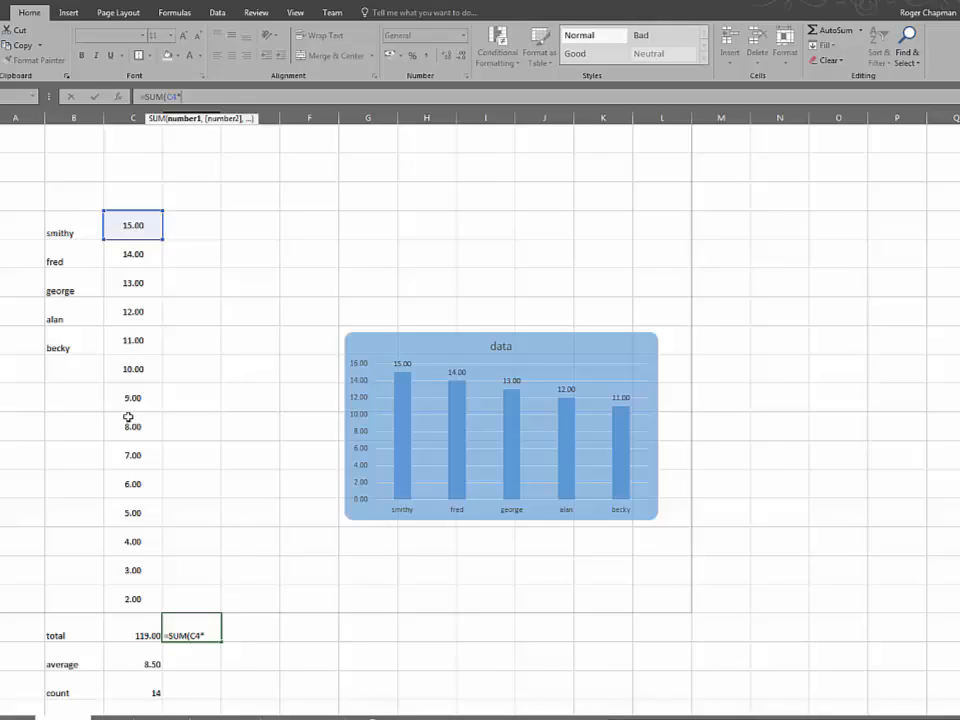
click(128, 420)
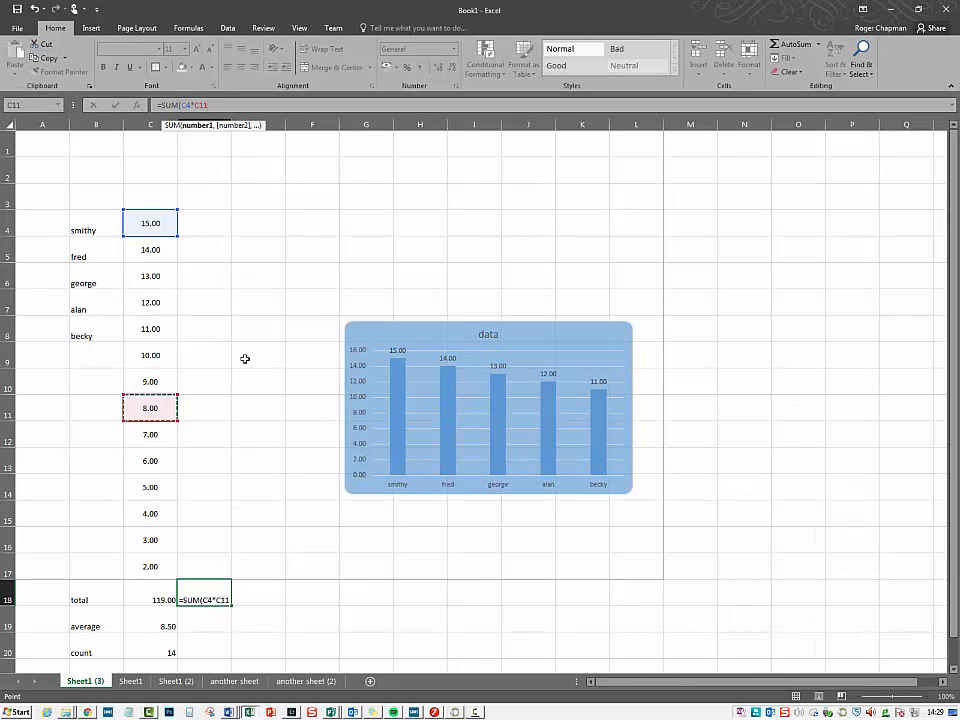
key(Return)
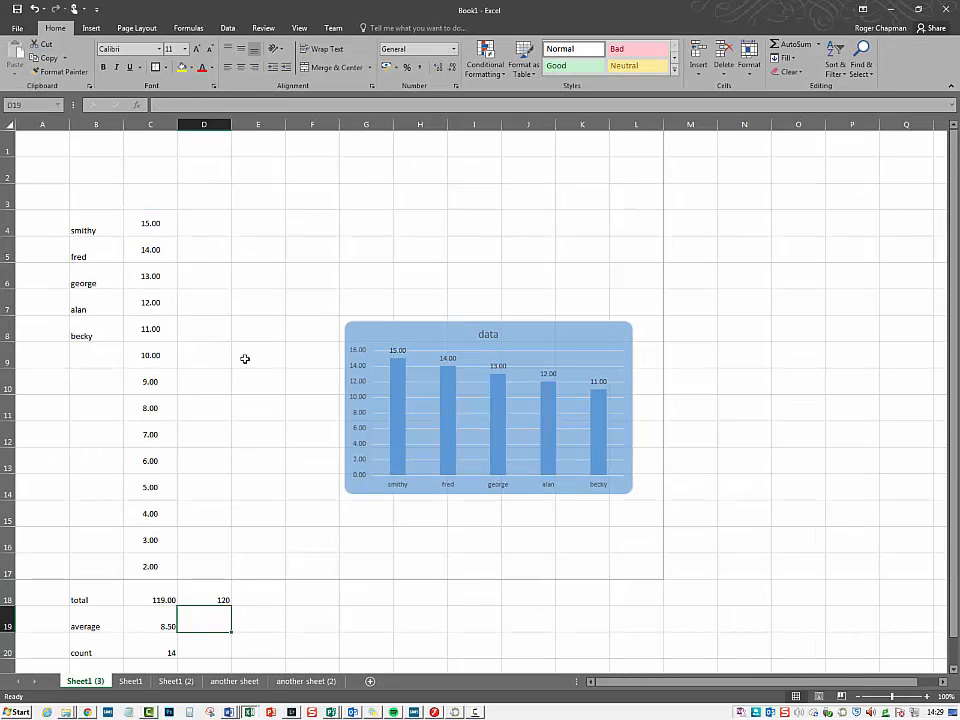
click(226, 591)
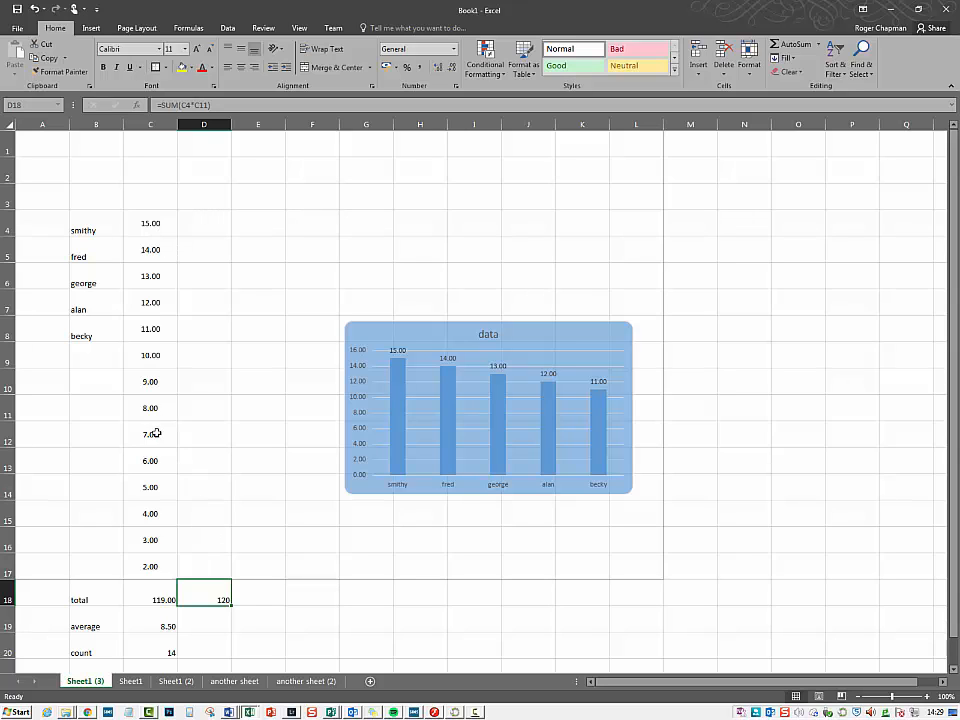
Change smithy's value in C4 to 22 and check the recalculated formula cell D18
click(162, 222)
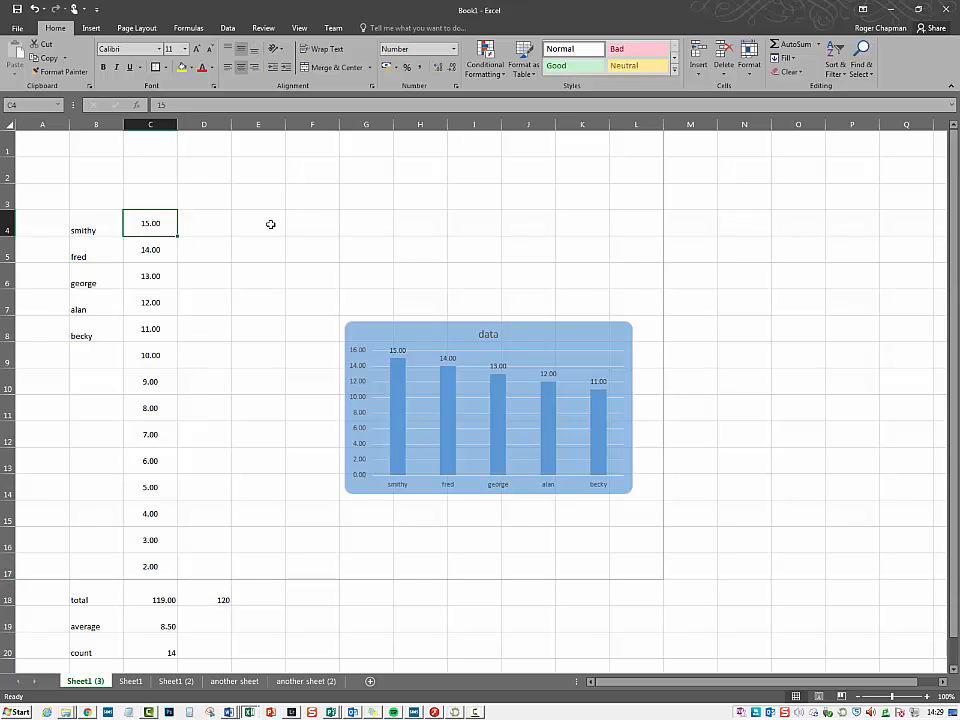
text(22)
key(Return)
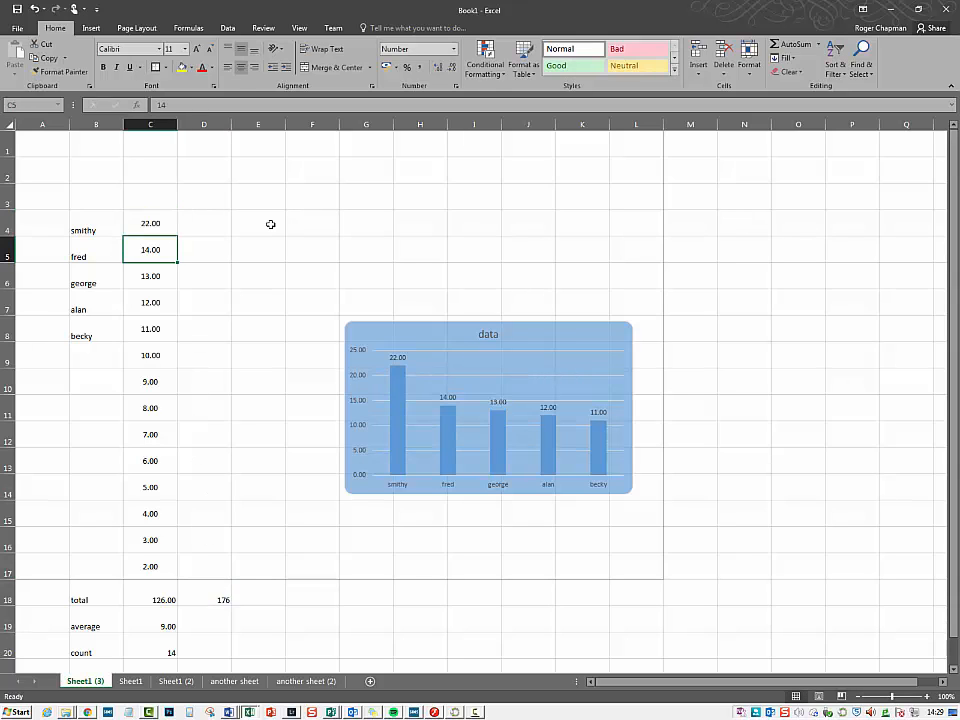
click(204, 597)
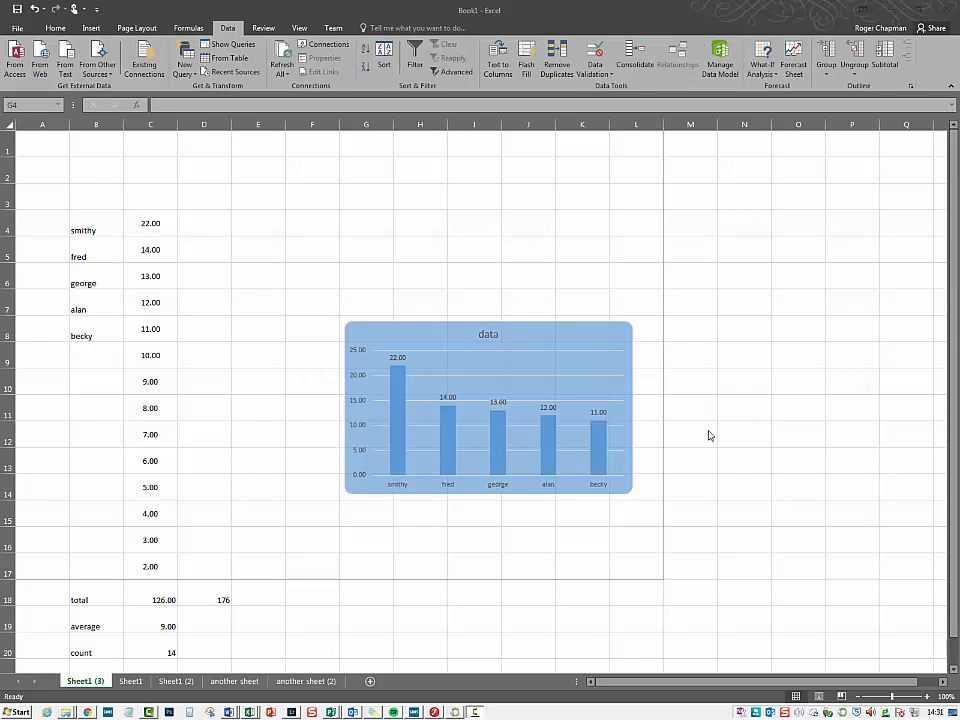
Examine the print preview and the choices for printing active sheets, the entire workbook or the selection
click(18, 28)
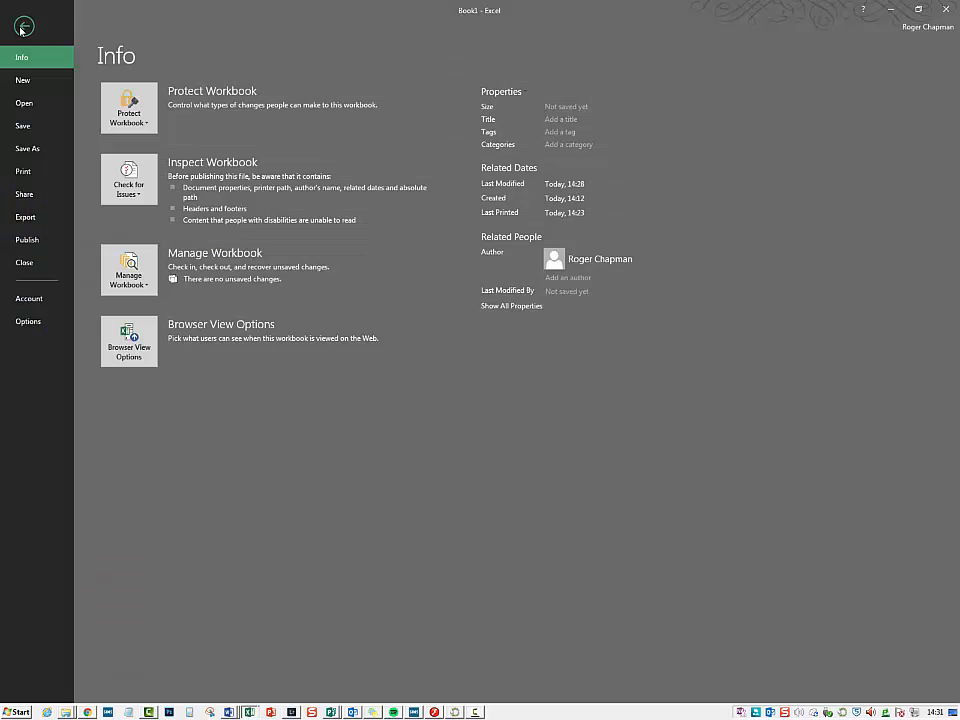
click(24, 172)
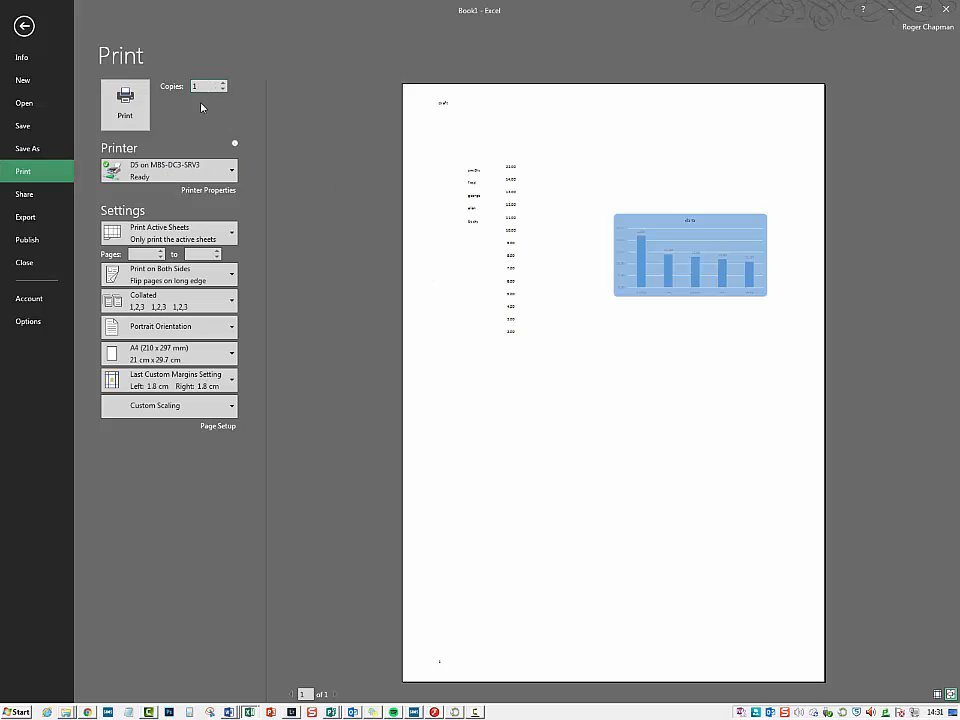
click(213, 233)
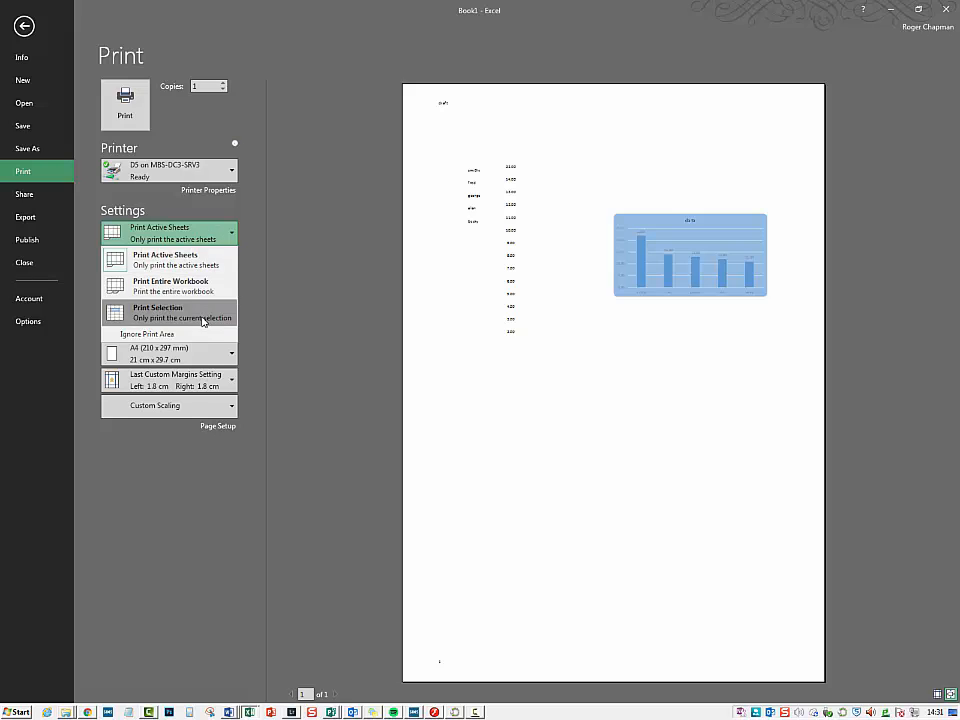
click(282, 318)
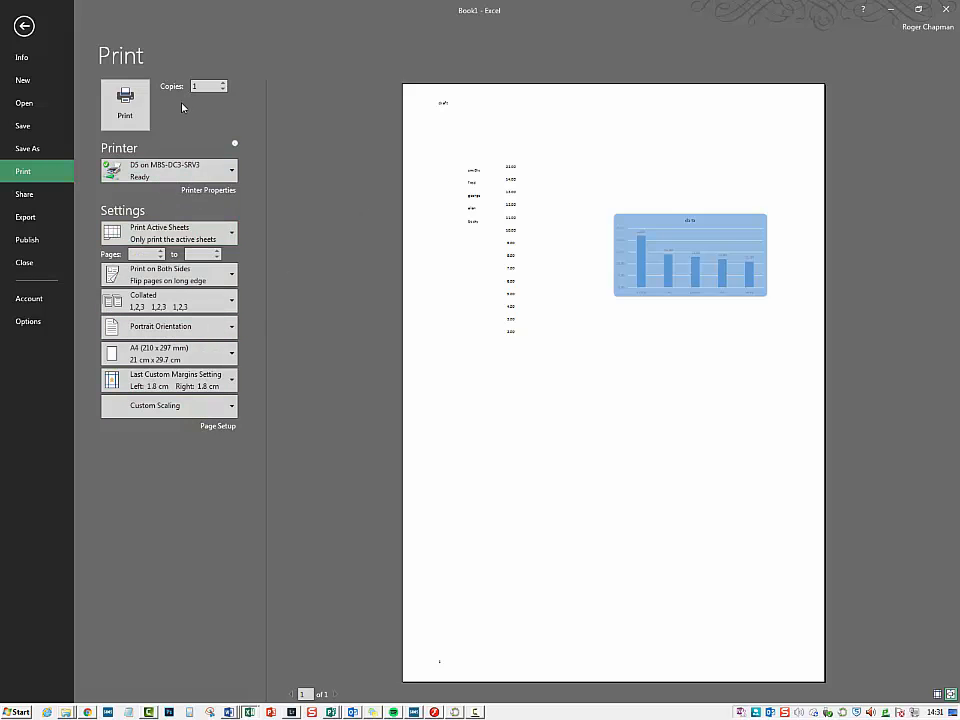
Examine the save locations and available file types for saving Book1, and return to the worksheet without saving
click(24, 148)
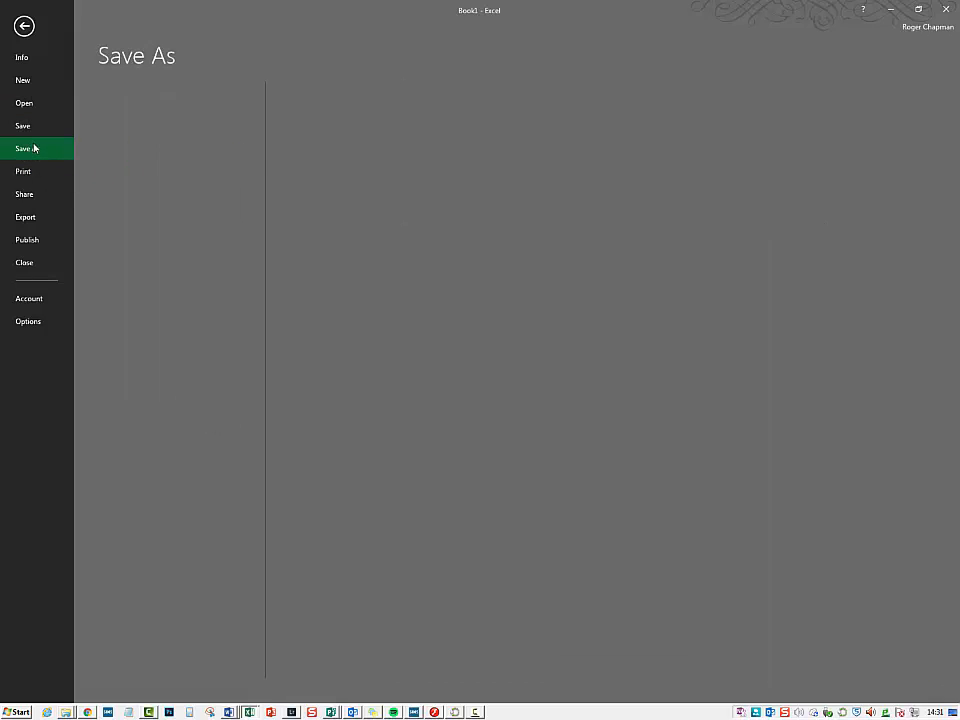
click(144, 277)
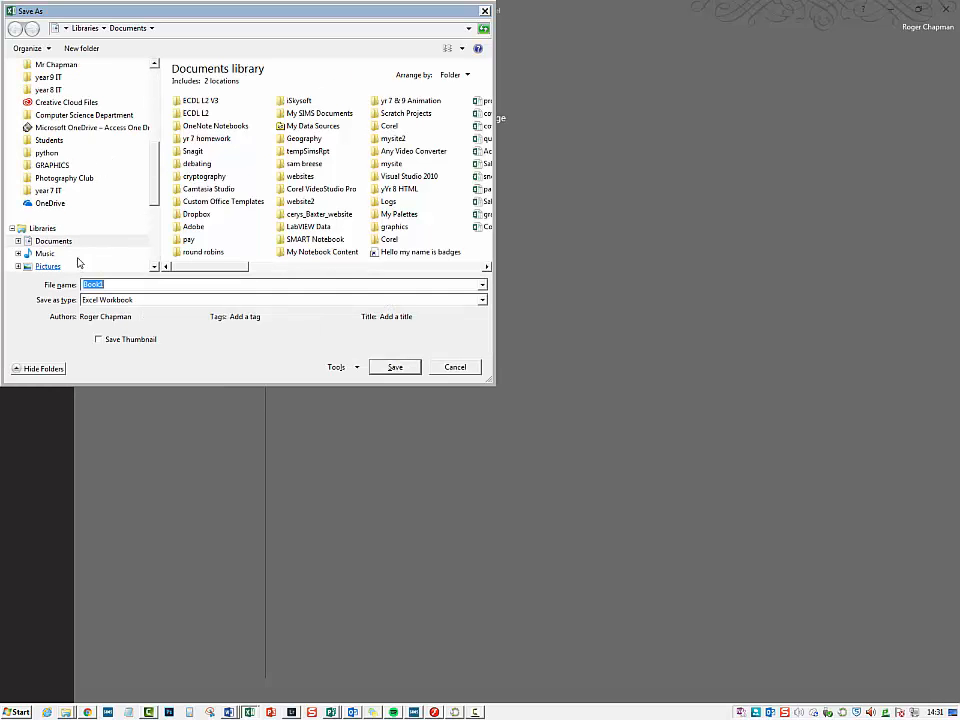
drag(155, 190, 156, 240)
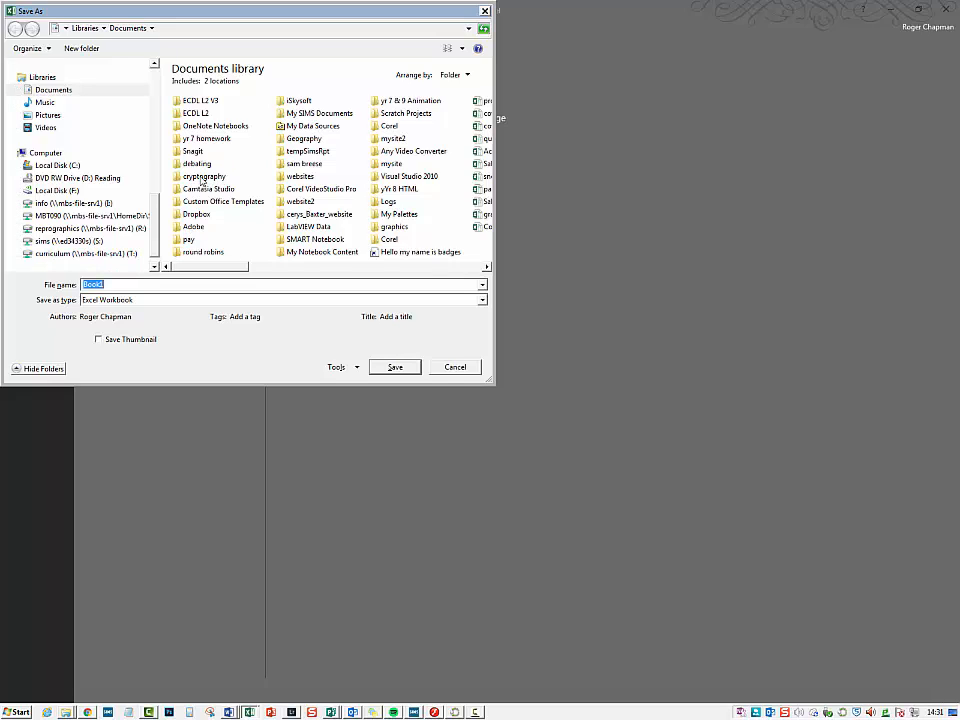
click(113, 300)
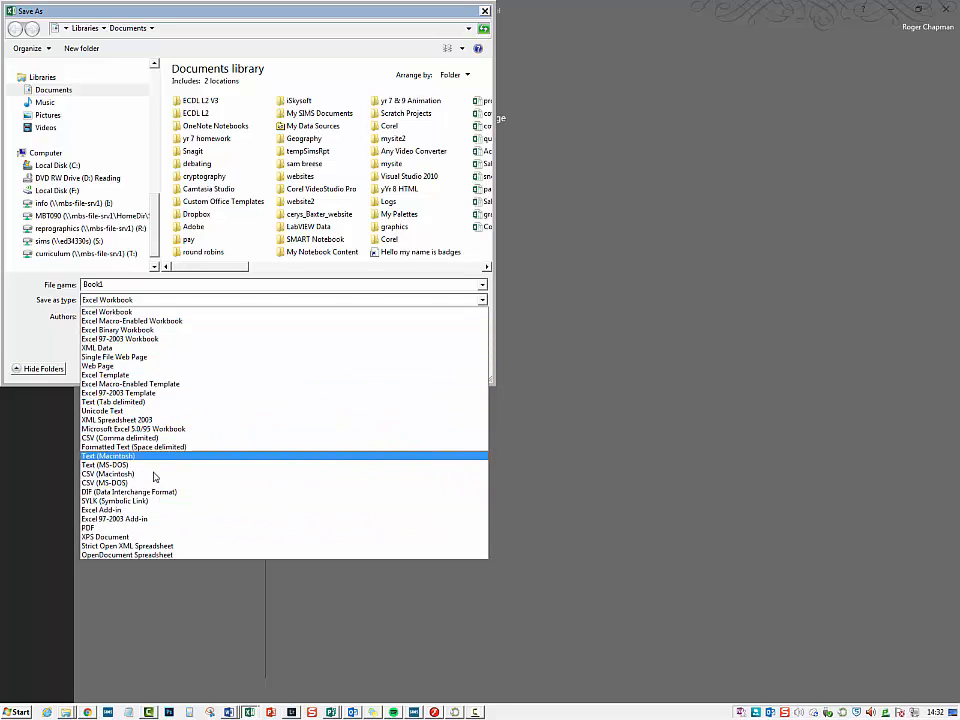
click(72, 303)
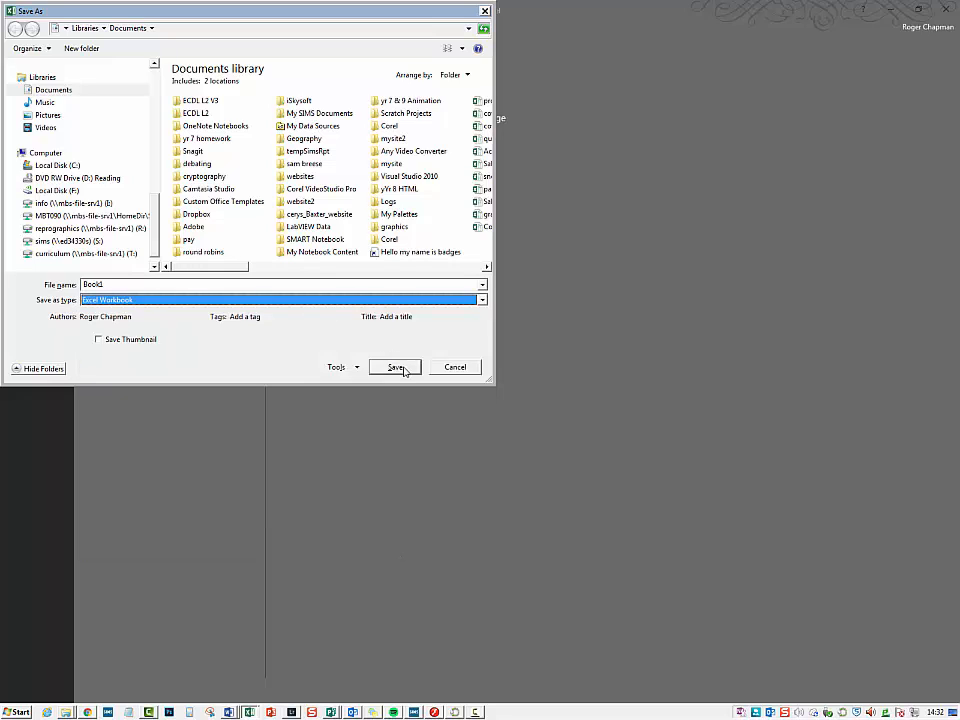
click(438, 368)
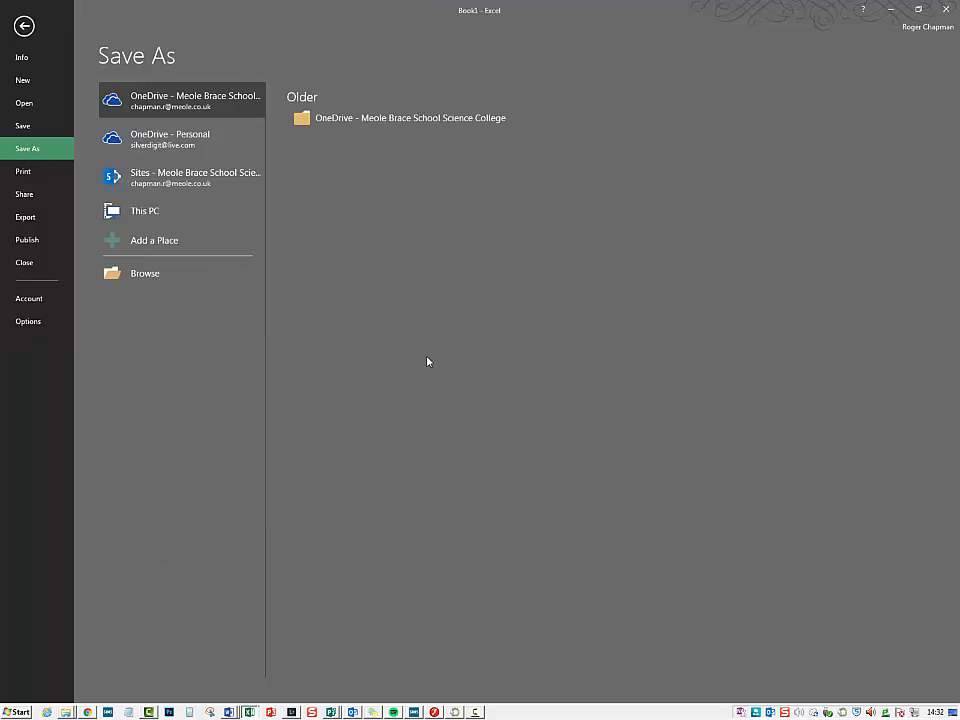
click(32, 30)
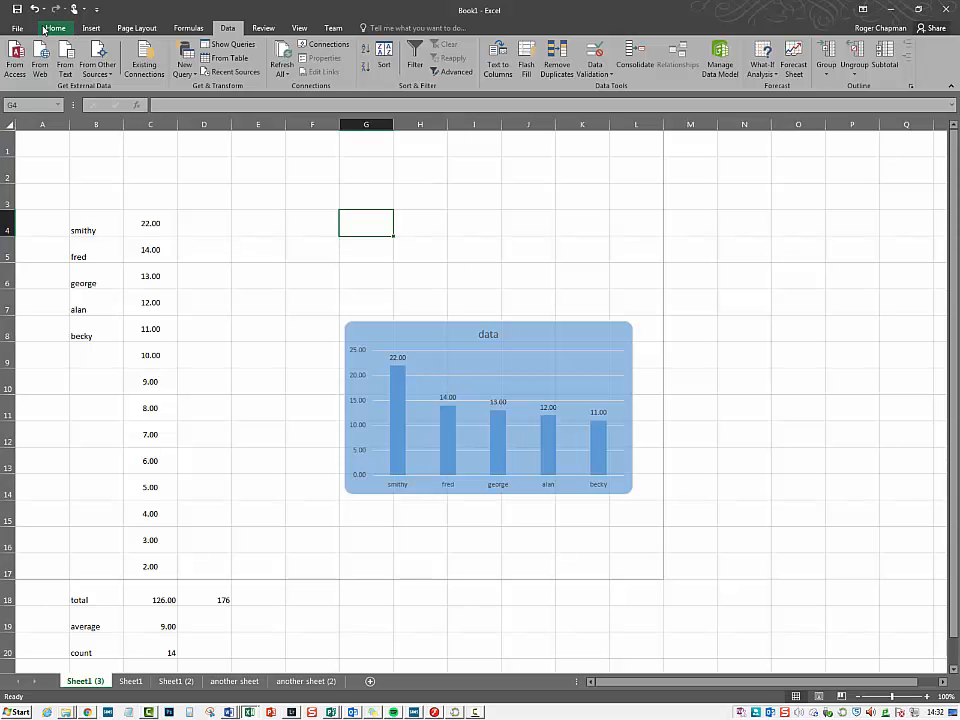
Browse the Documents library and folder list for an existing Excel workbook to open
click(17, 30)
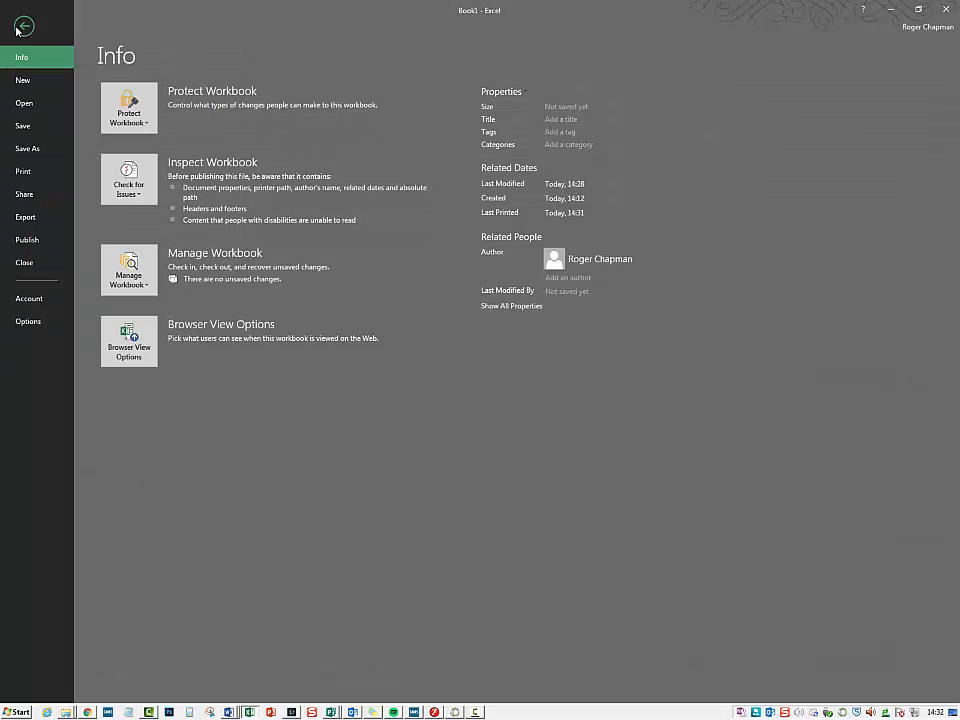
click(30, 102)
click(142, 313)
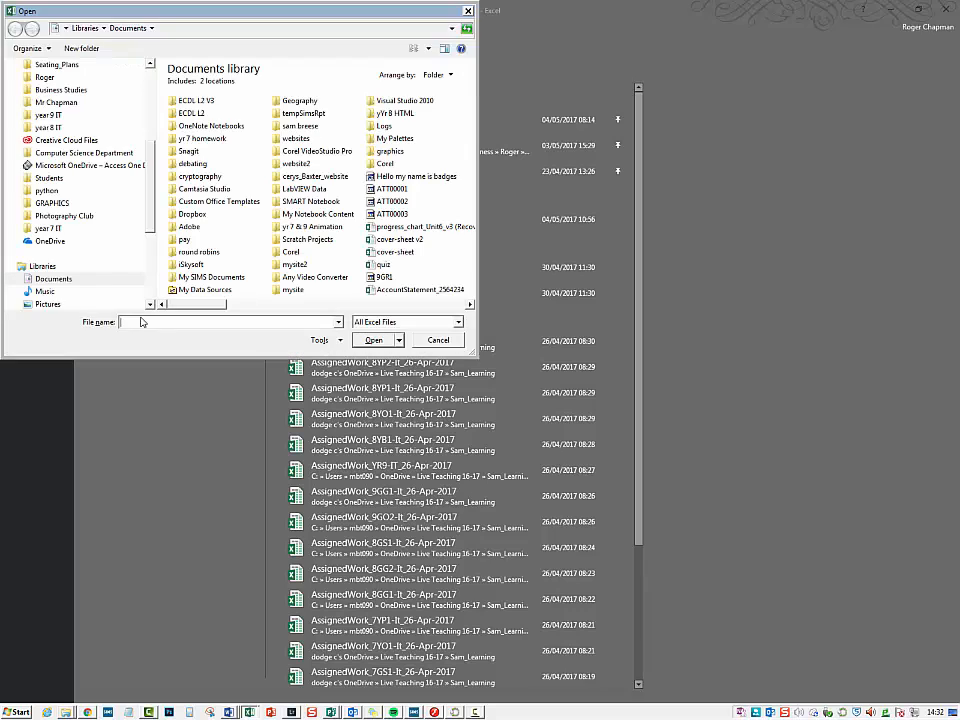
scroll(100, 255, down, 4)
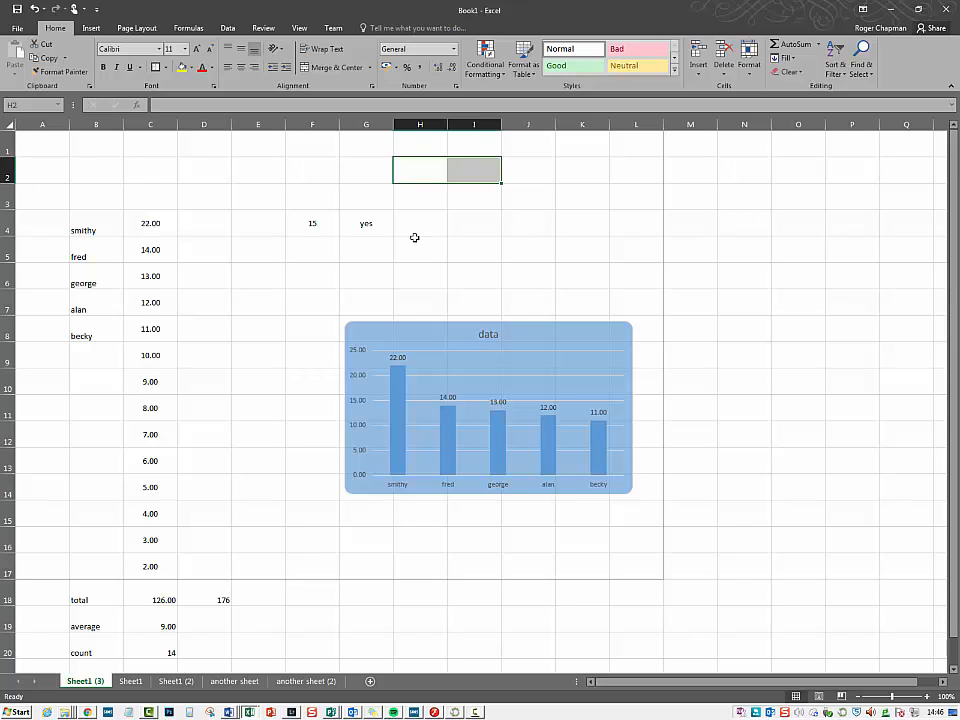
Review the IF example in F4:G4, enter 25 in I4, and centre I4:J4 vertically and horizontally
click(315, 224)
click(352, 222)
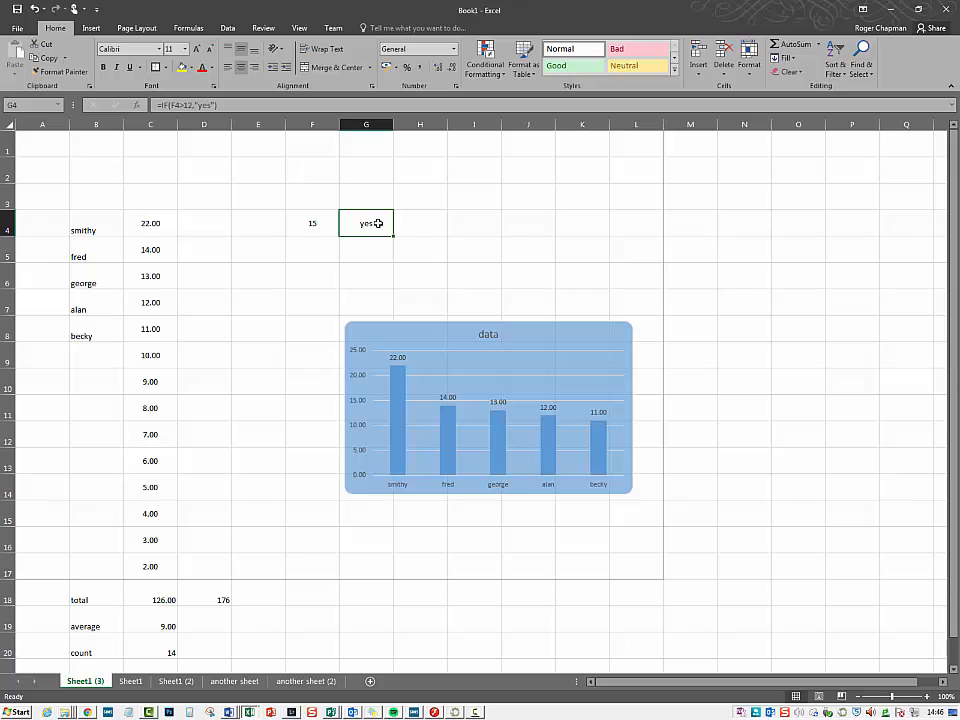
click(462, 224)
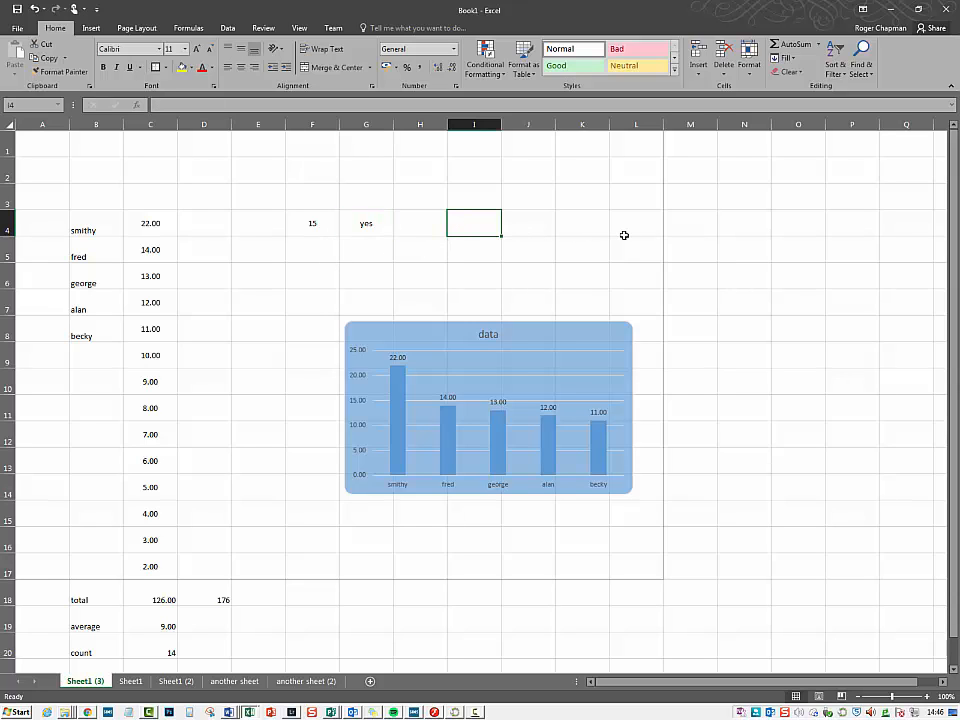
text(25)
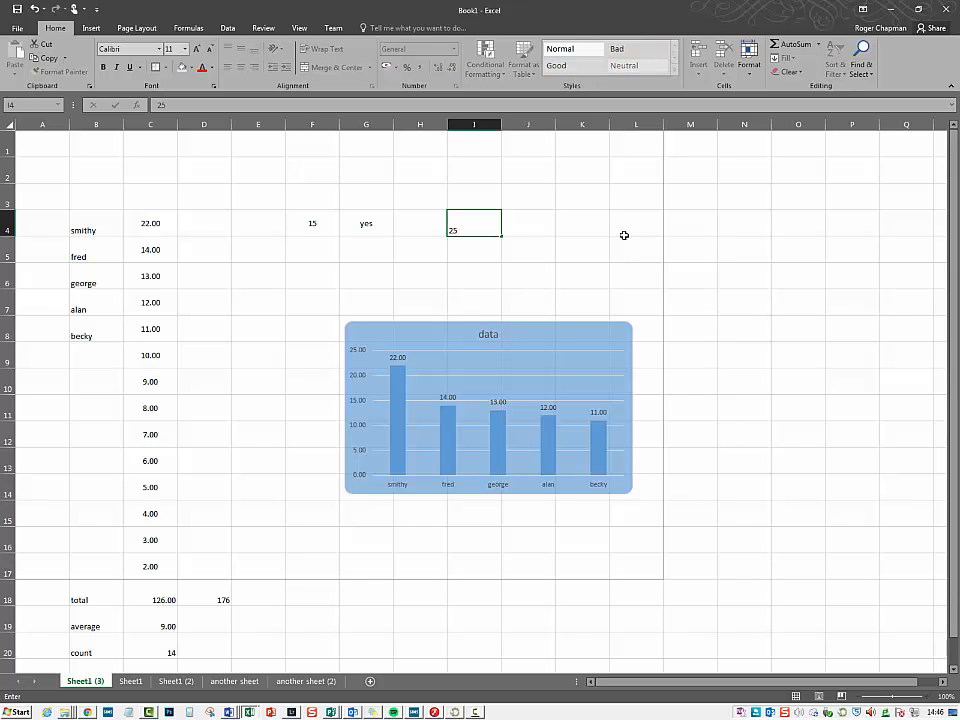
click(540, 223)
drag(484, 223, 524, 229)
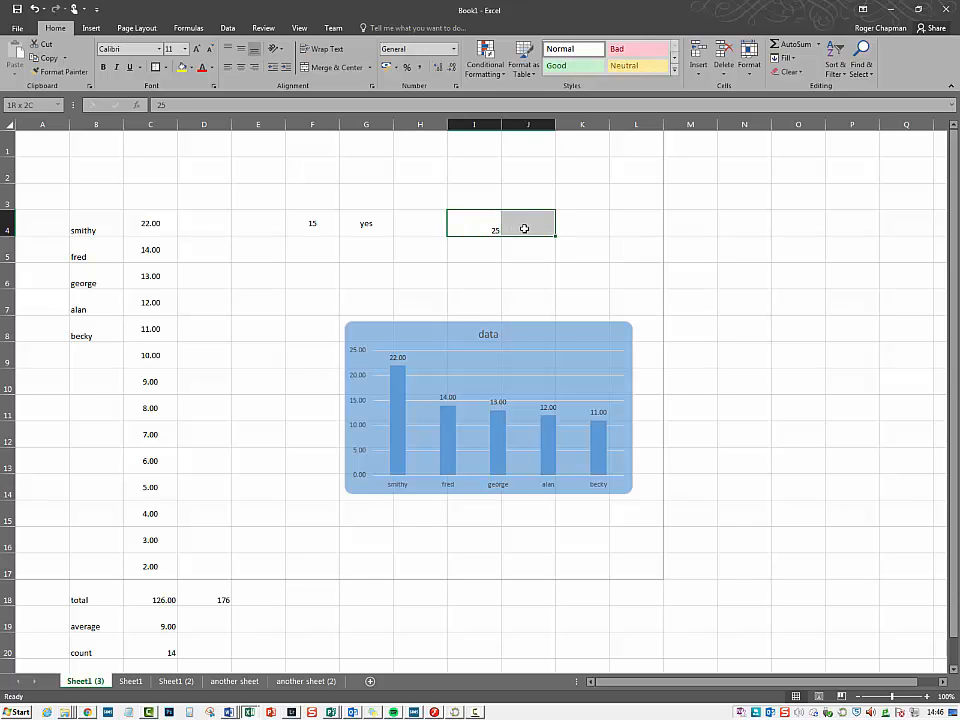
click(241, 48)
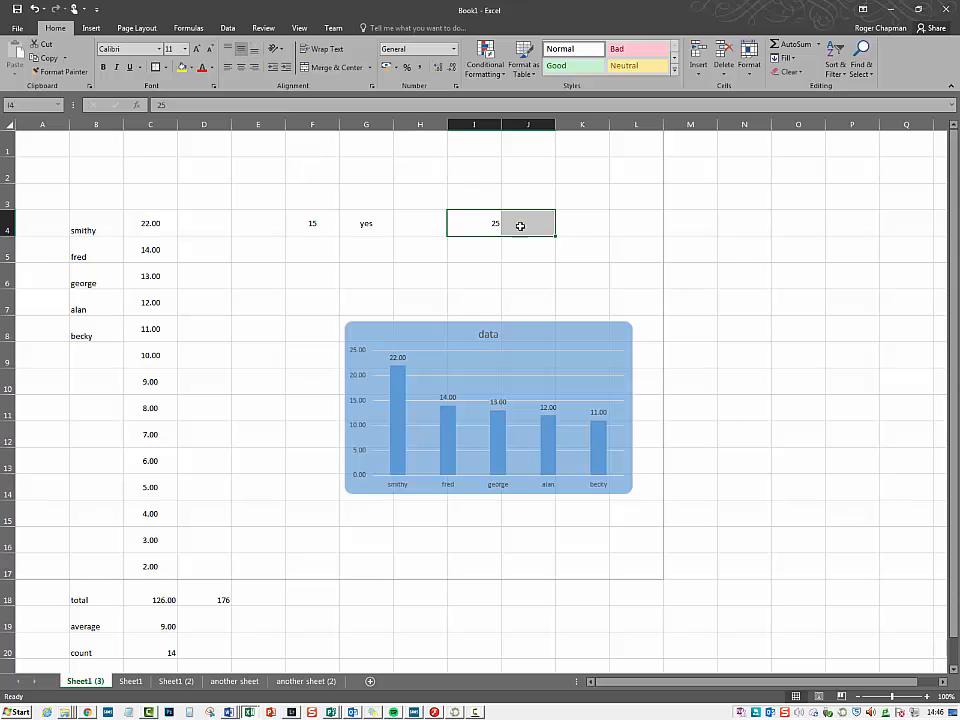
click(241, 67)
Insert an IF function in J4 with logical test I4<25, returning "yes" if true and "no" if false
click(541, 225)
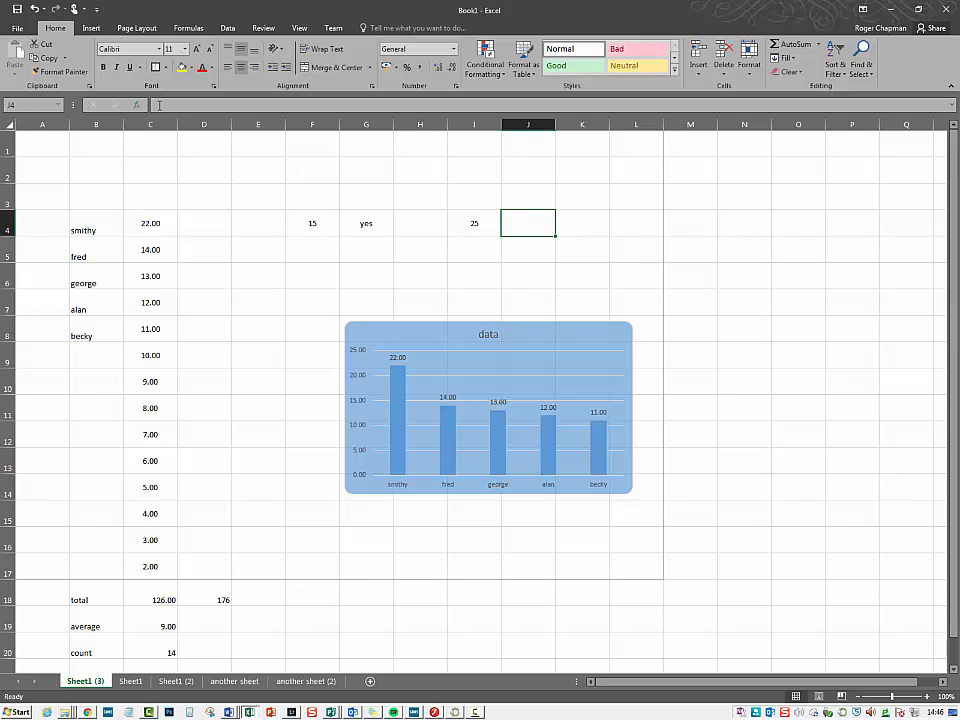
click(138, 107)
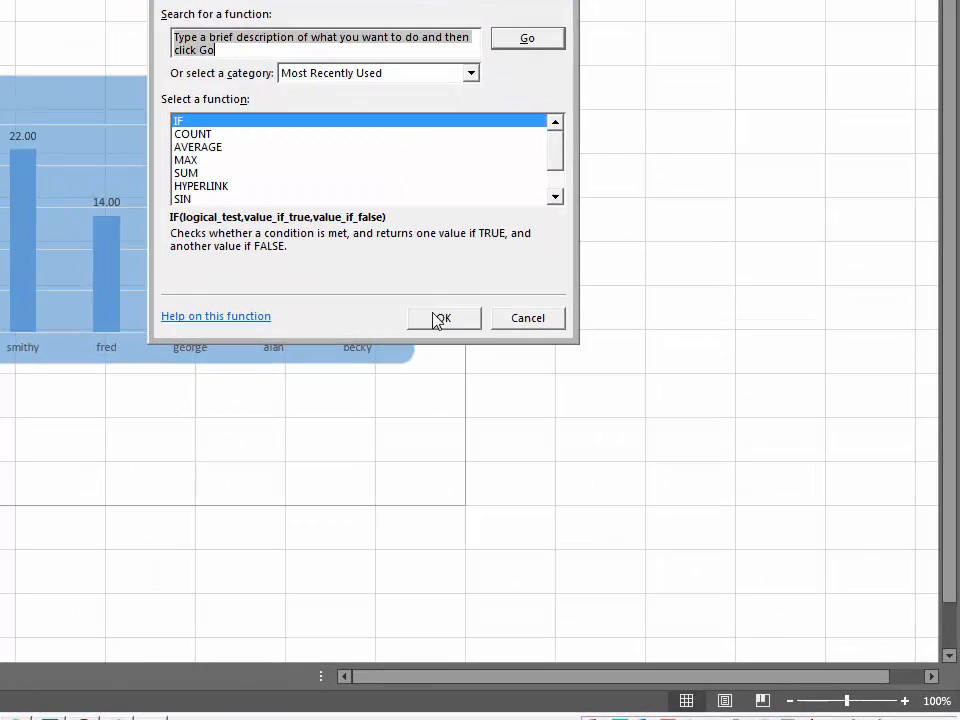
click(649, 466)
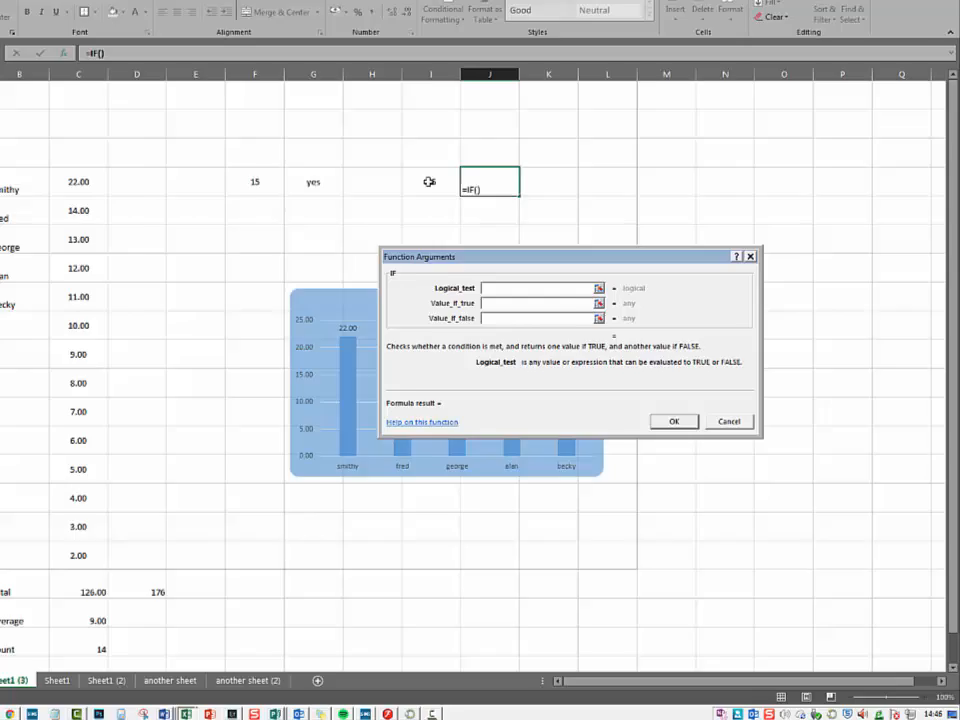
click(472, 223)
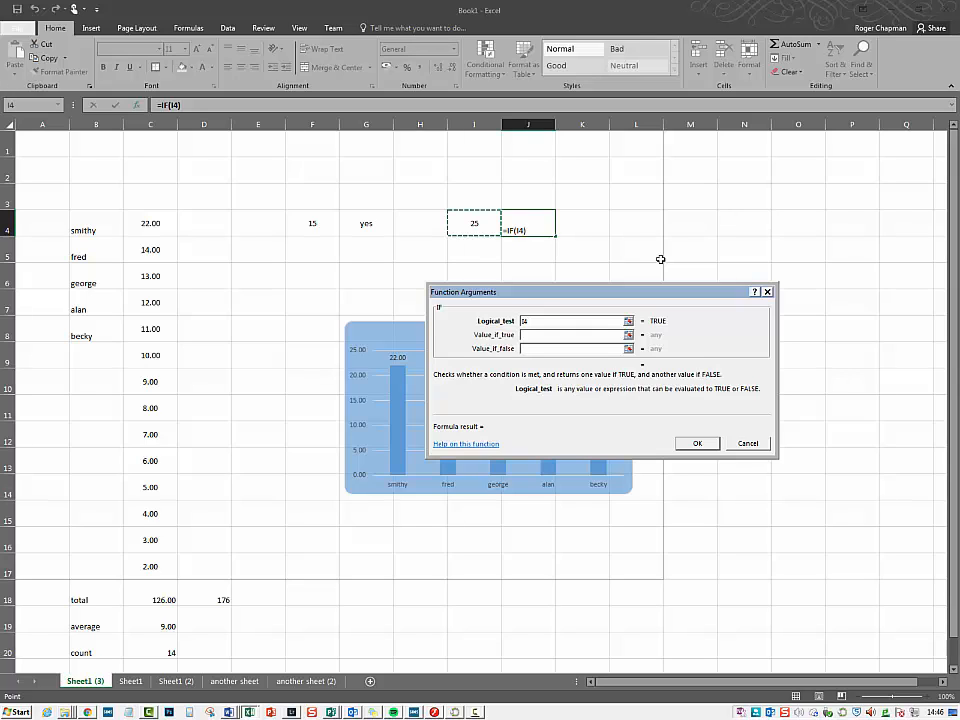
text(<25)
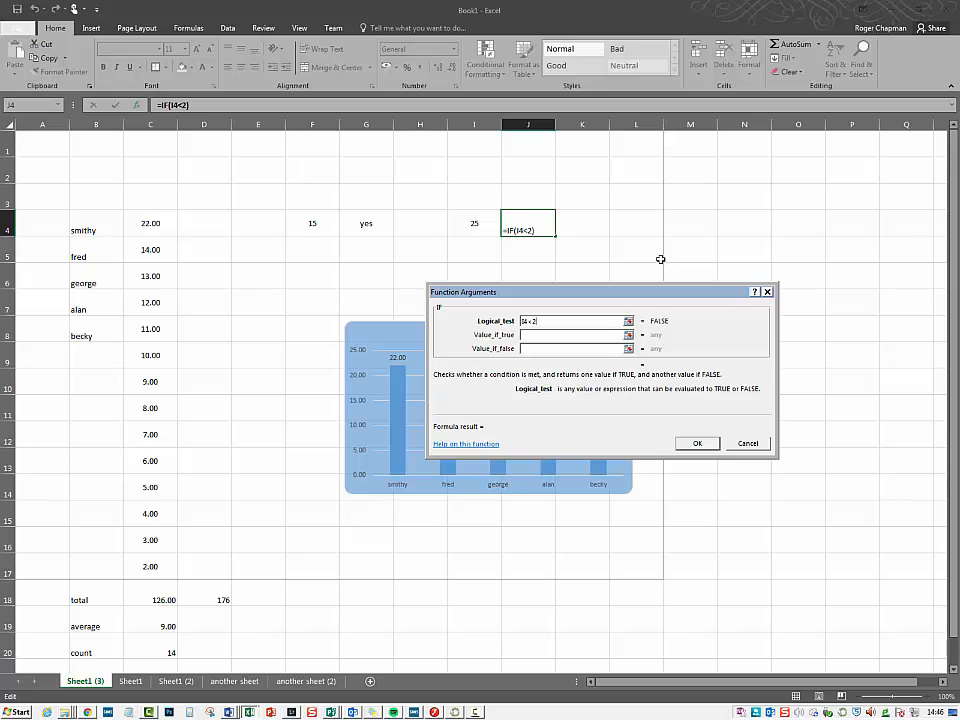
click(575, 335)
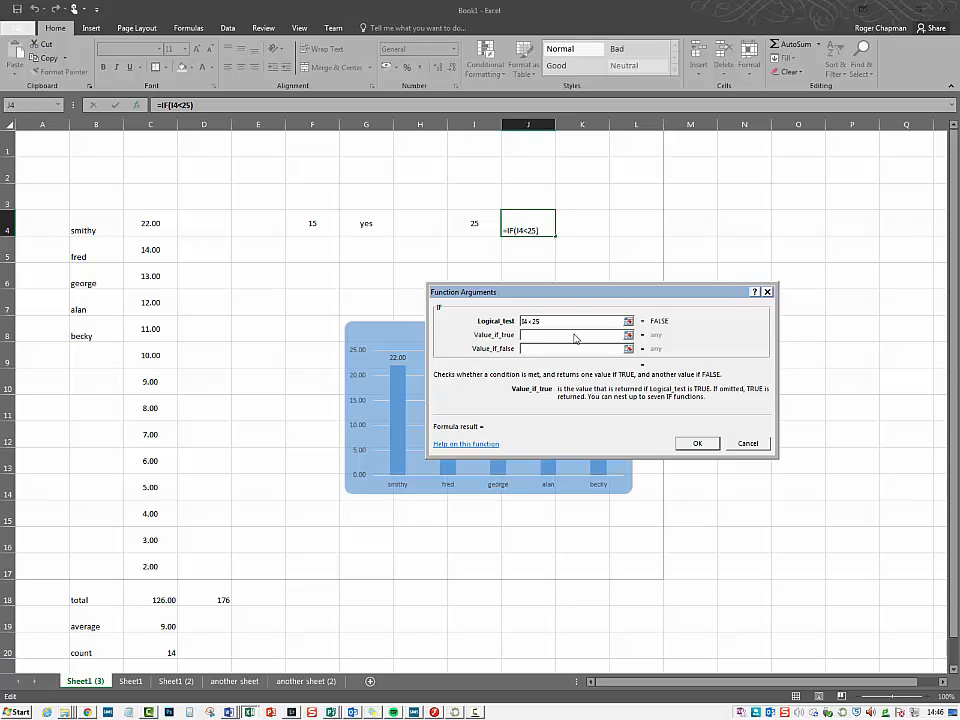
text(yes)
key(Tab)
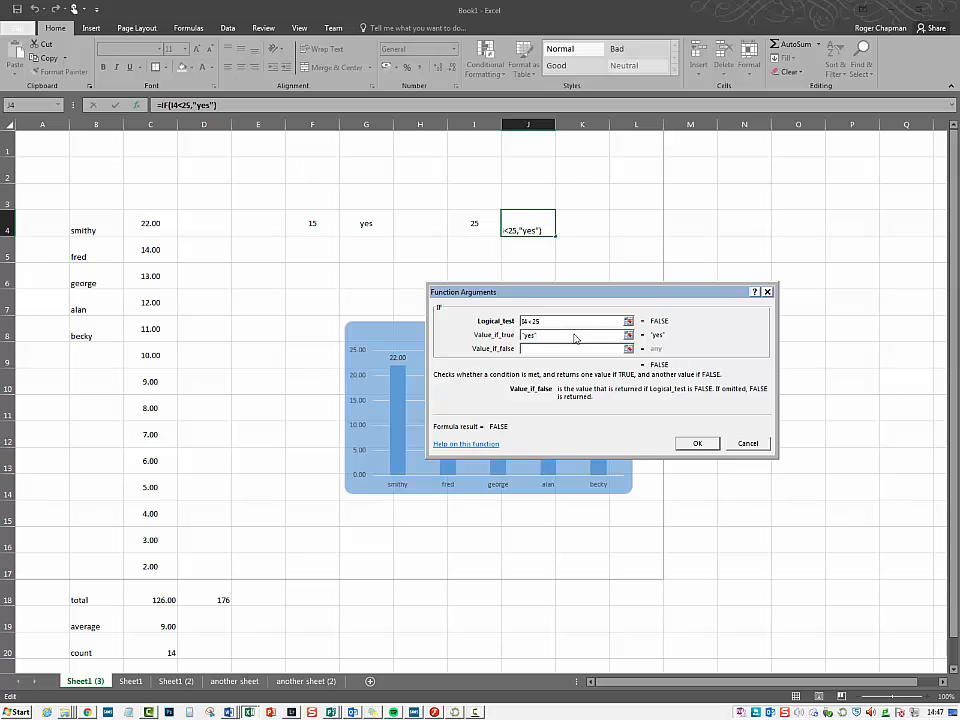
text(no)
click(594, 335)
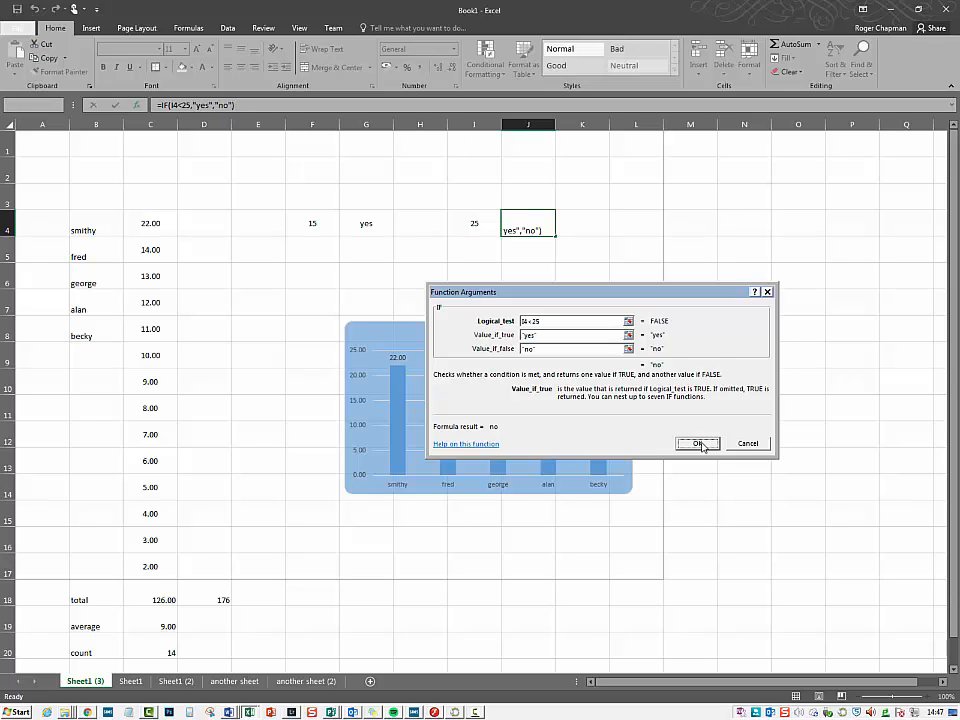
click(700, 445)
Test the IF formula in J4 by entering 26, 23 and 25 in turn in I4
click(494, 231)
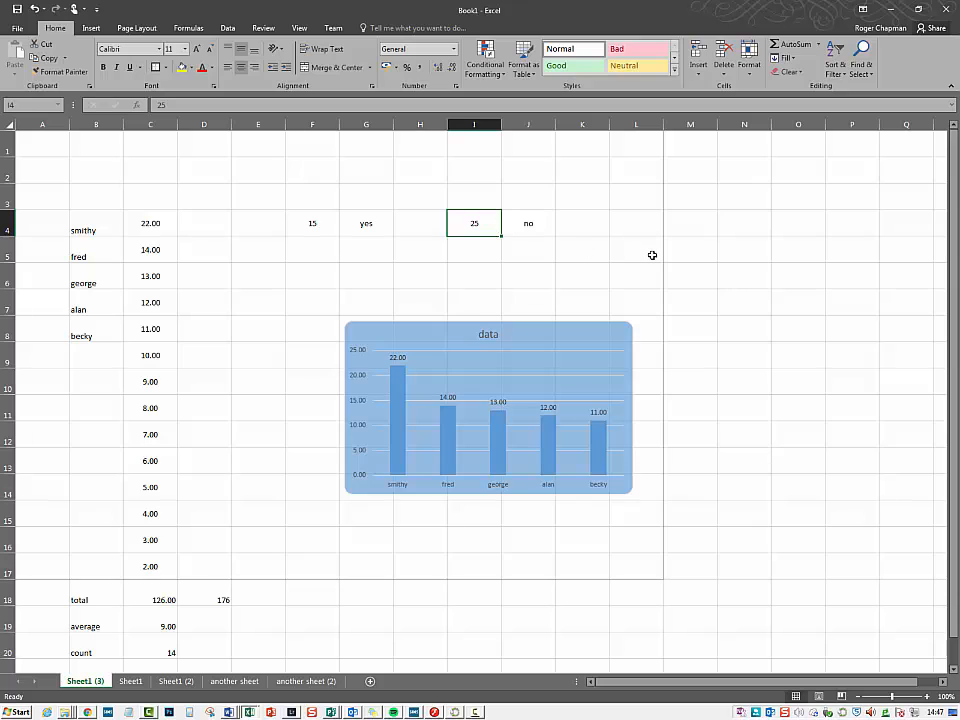
text(26)
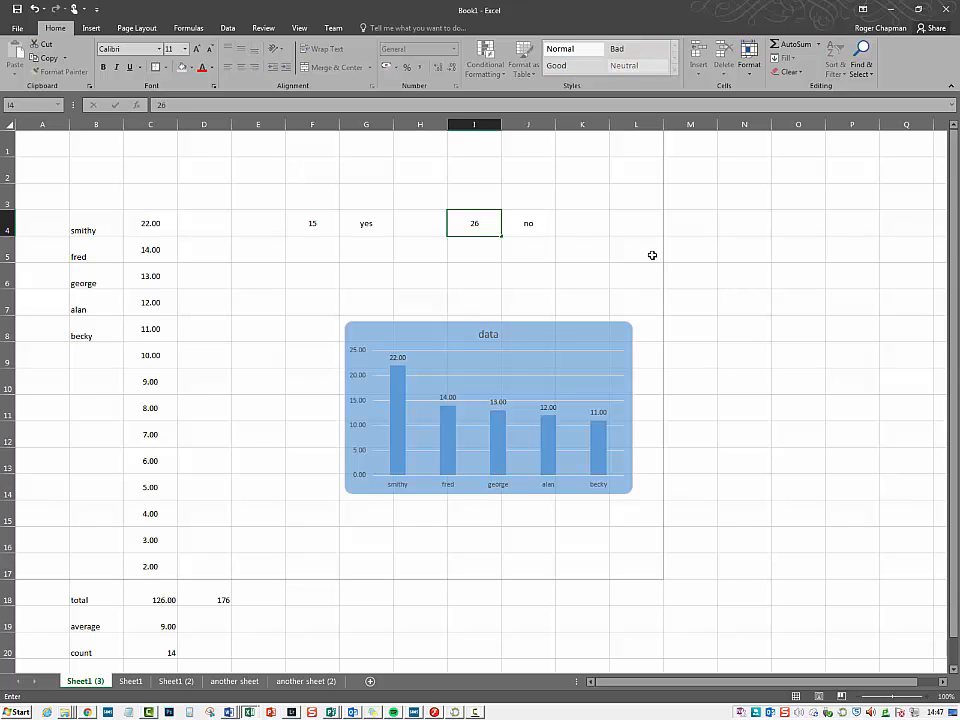
key(Return)
key(Up)
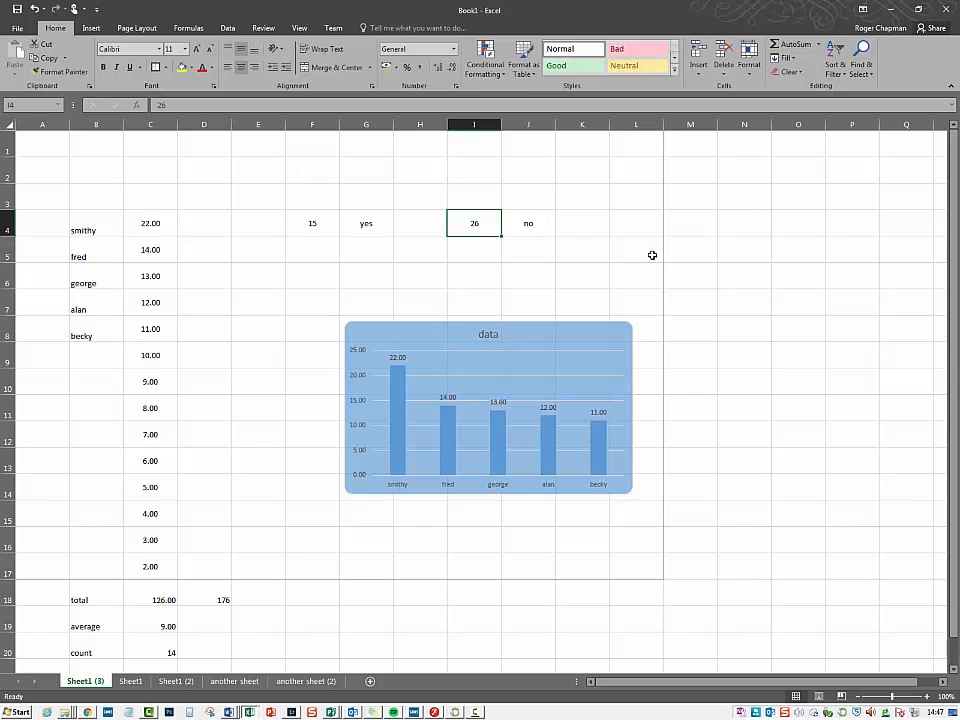
text(23)
key(Return)
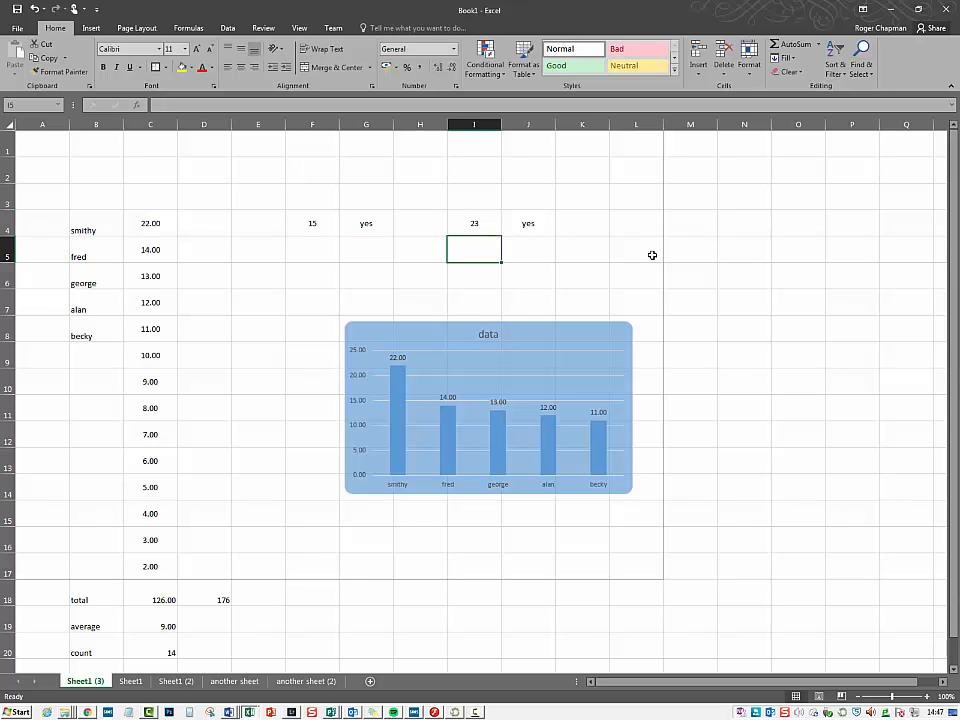
key(Up)
text(25)
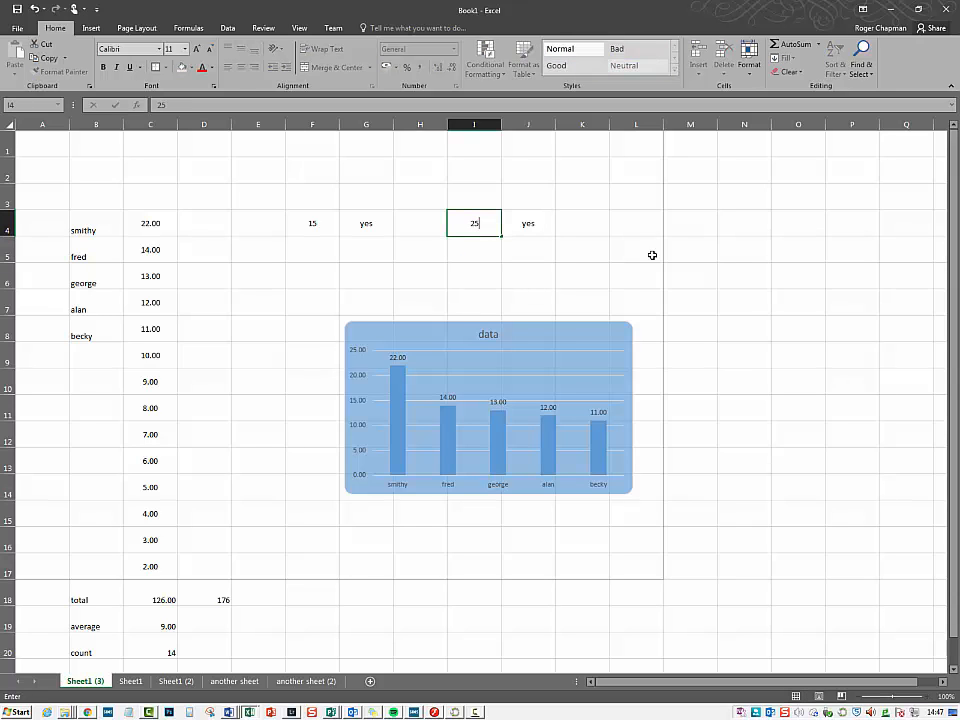
key(Up)
key(Down)
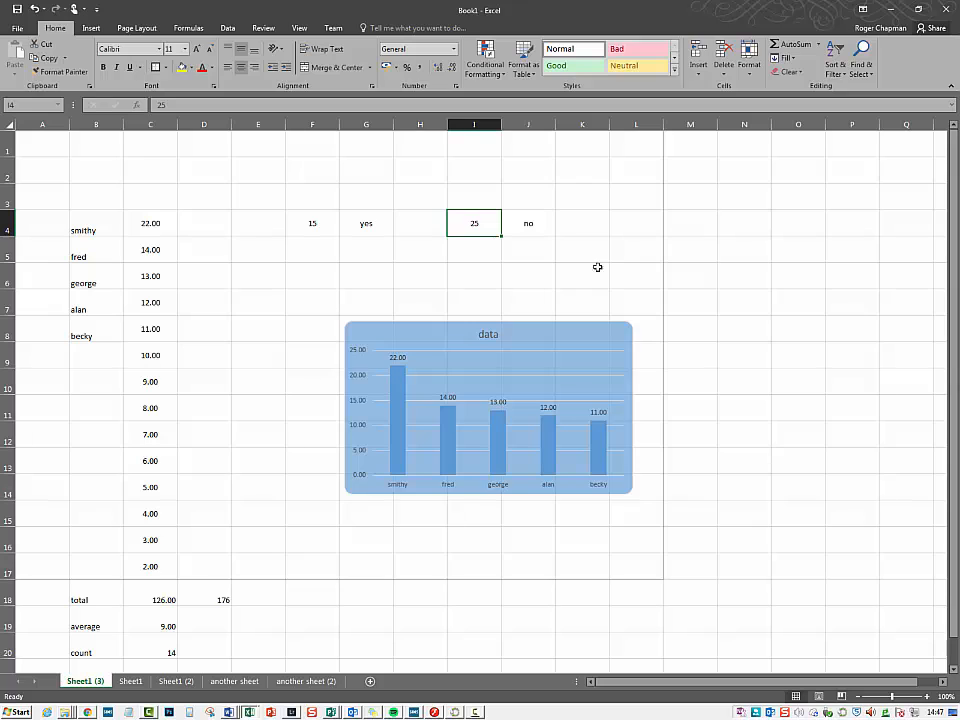
Remove the "no" value-if-false argument from the IF formula in J4, leaving =IF(I4<25,"yes")
click(518, 228)
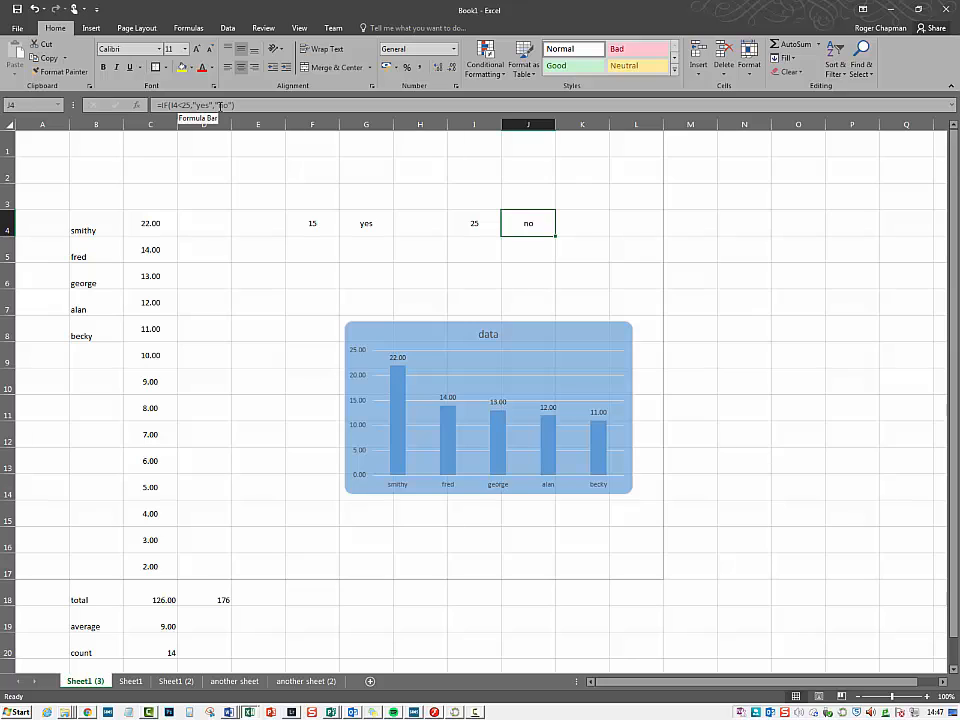
click(231, 104)
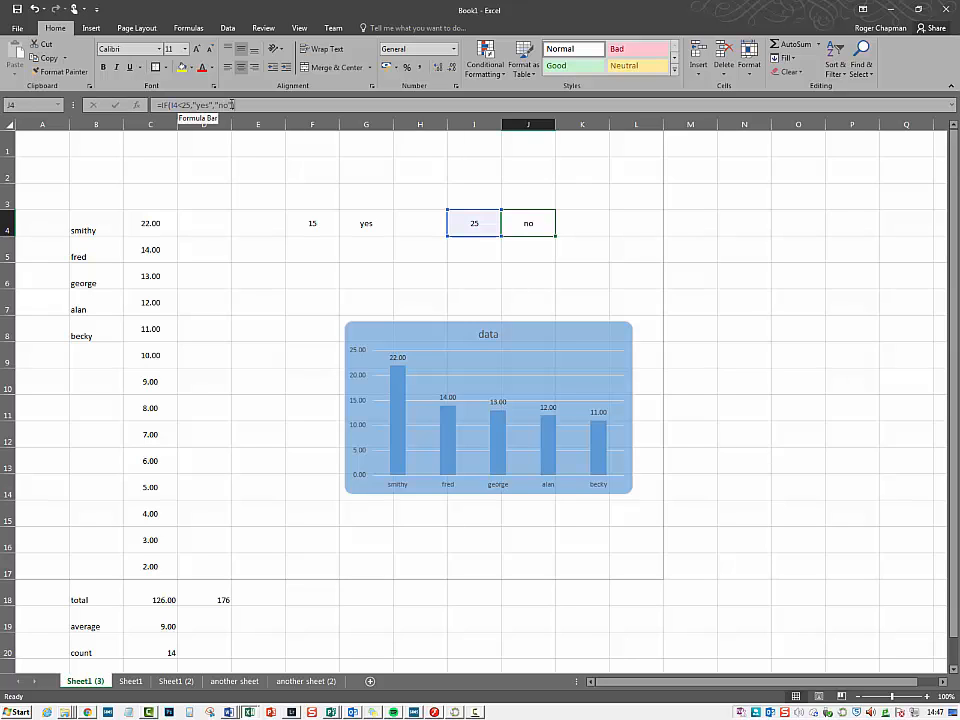
key(BackSpace)
key(BackSpace)
key(BackSpace)
key(BackSpace)
key(BackSpace)
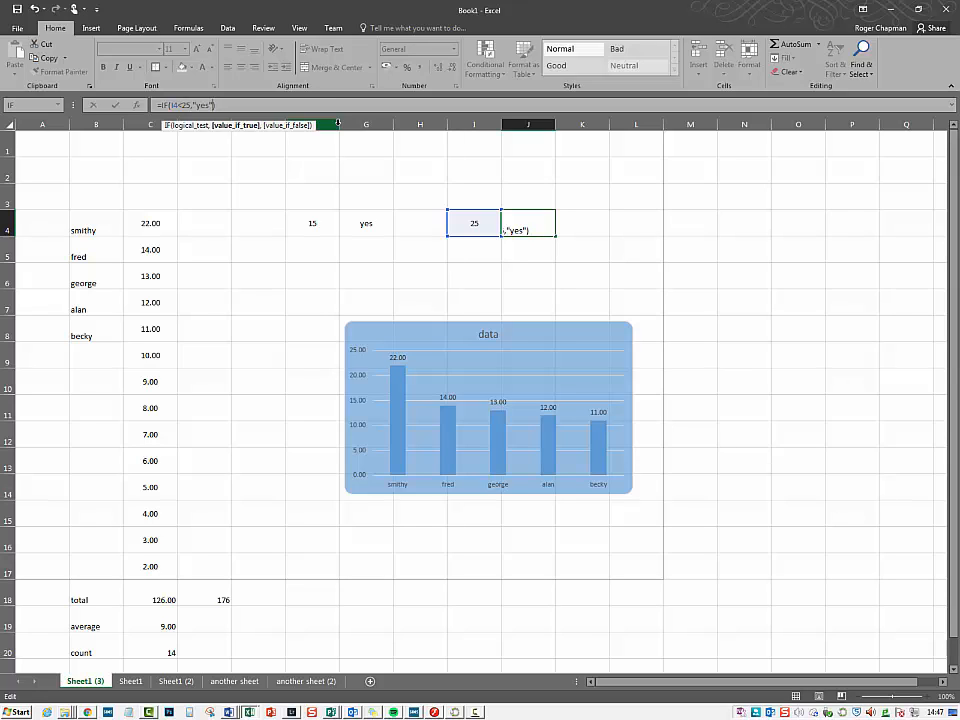
key(Return)
Enter 23 in I4 to test the shortened IF formula
click(481, 226)
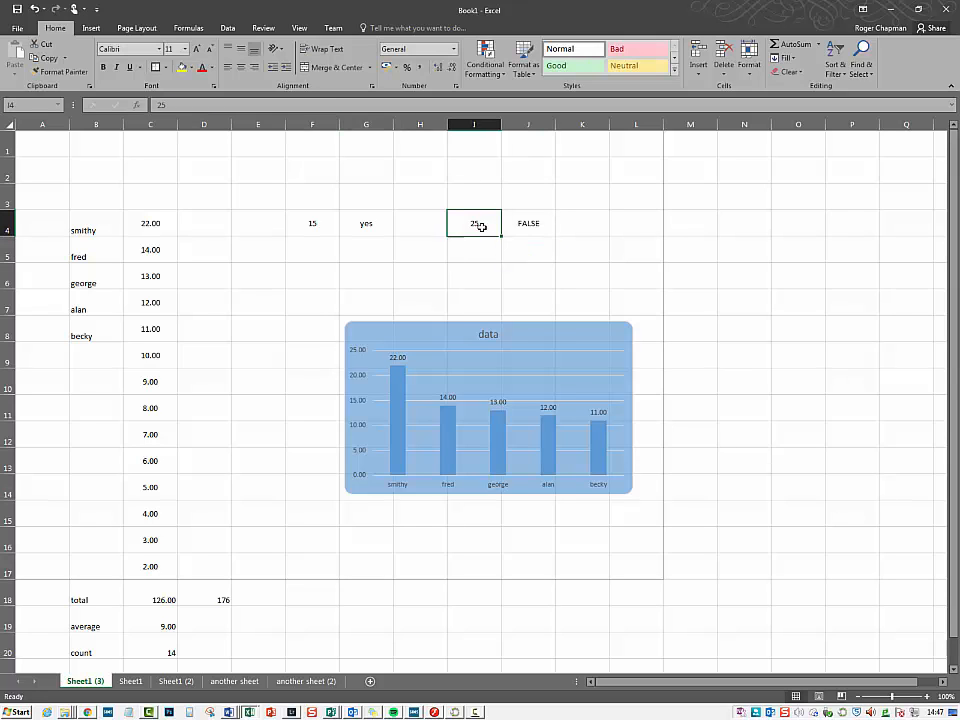
text(23)
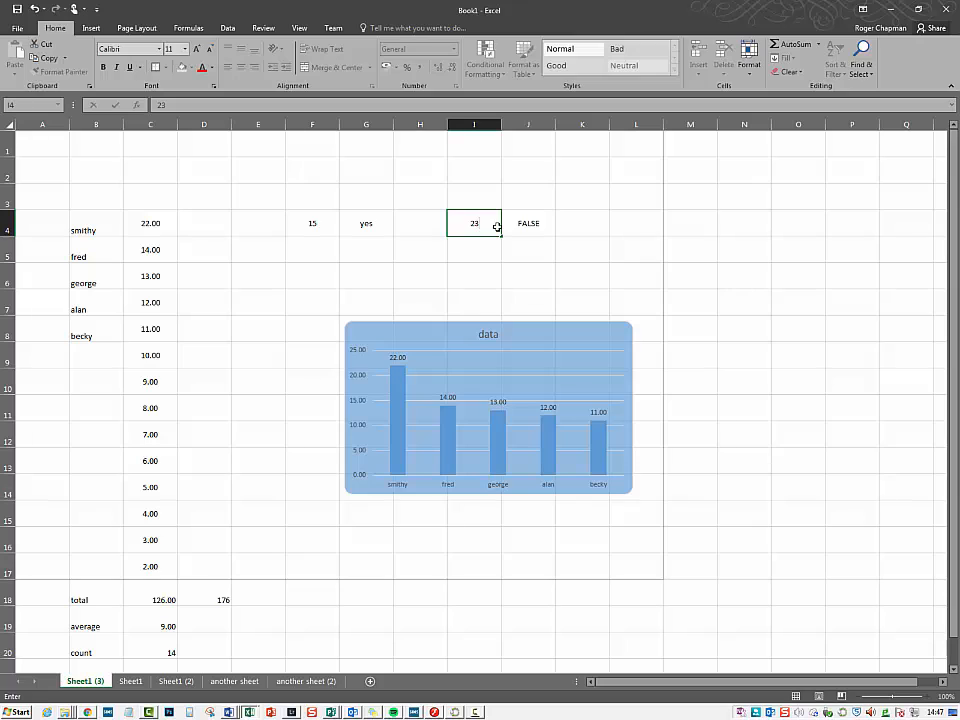
key(Return)
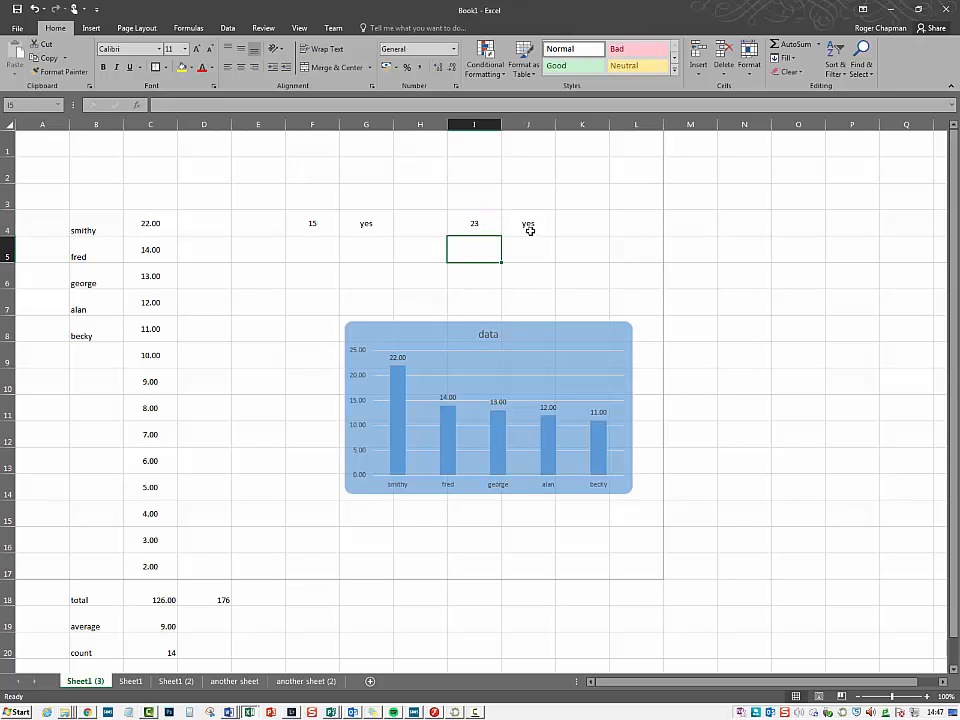
Edit the IF formula in J4 to return "no" instead of "yes" when the test is true
click(525, 225)
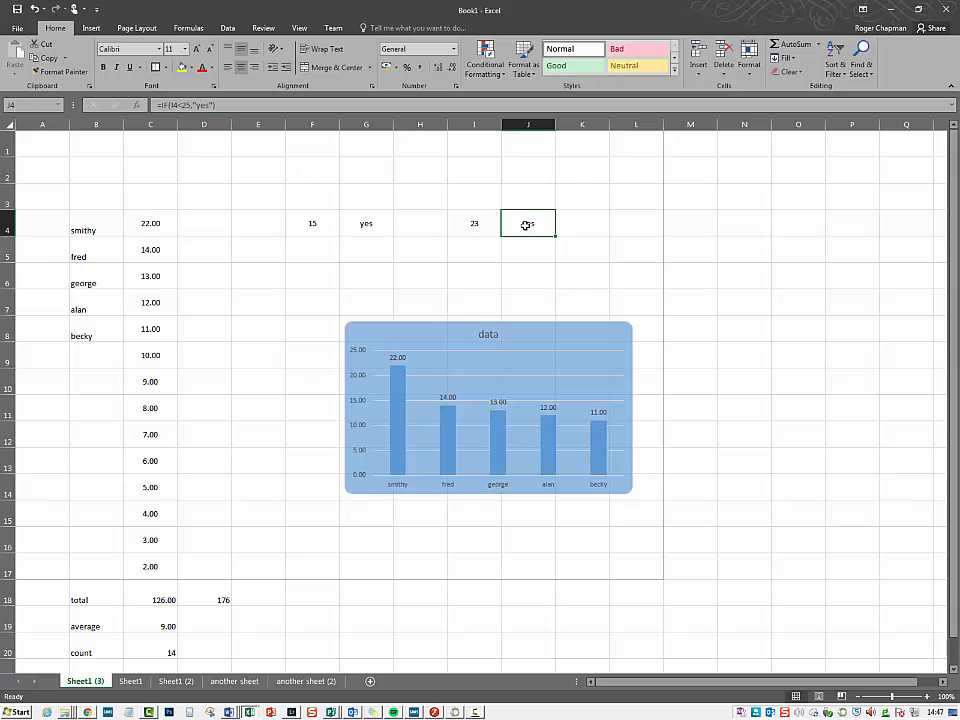
click(213, 108)
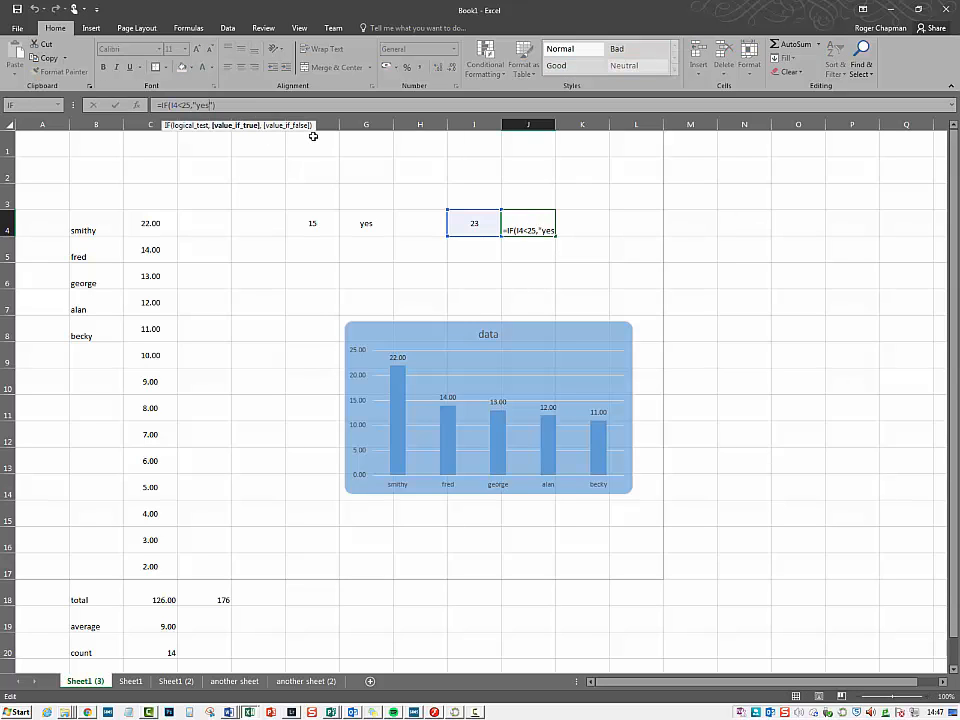
key(BackSpace)
key(BackSpace)
key(BackSpace)
text(no)
key(Return)
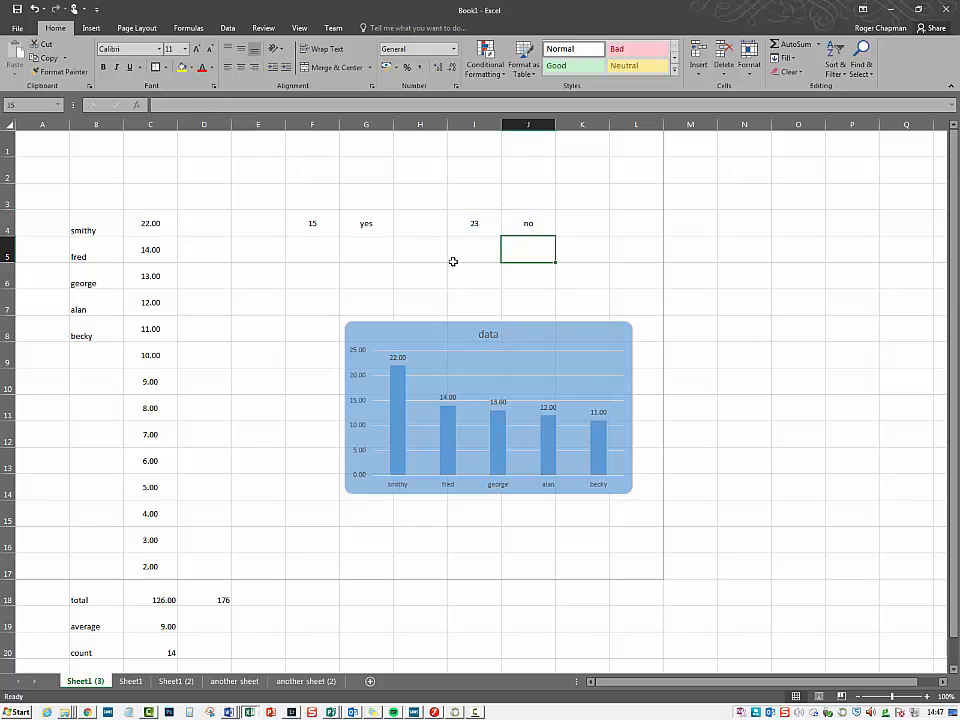
Enter 121 in I5 and centre I5:J5 vertically and horizontally
click(477, 250)
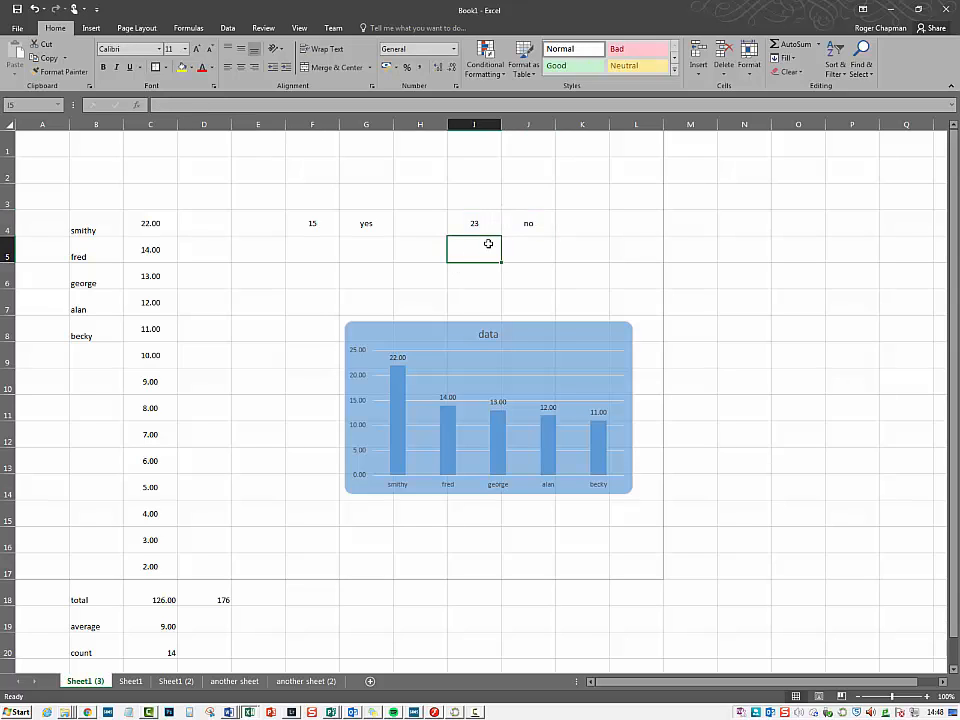
text(121)
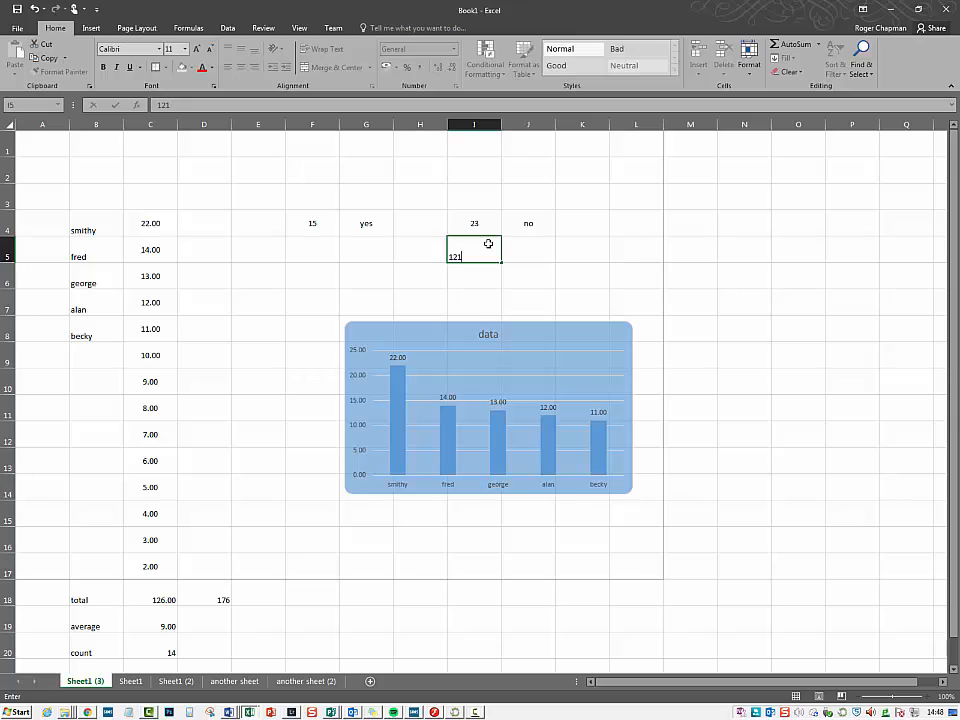
key(Tab)
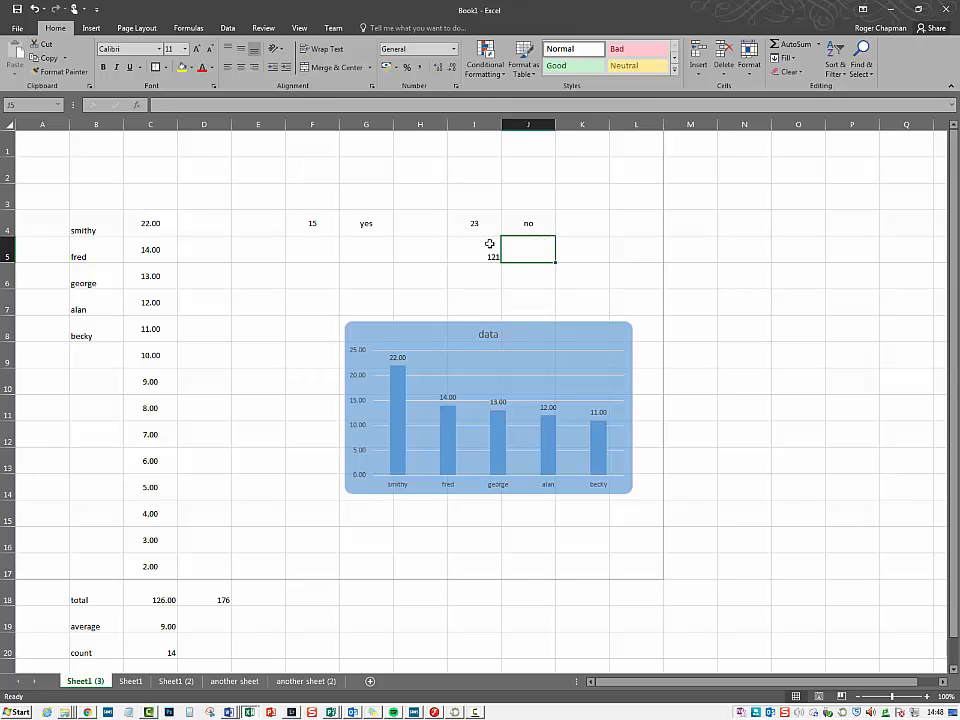
drag(490, 242, 528, 249)
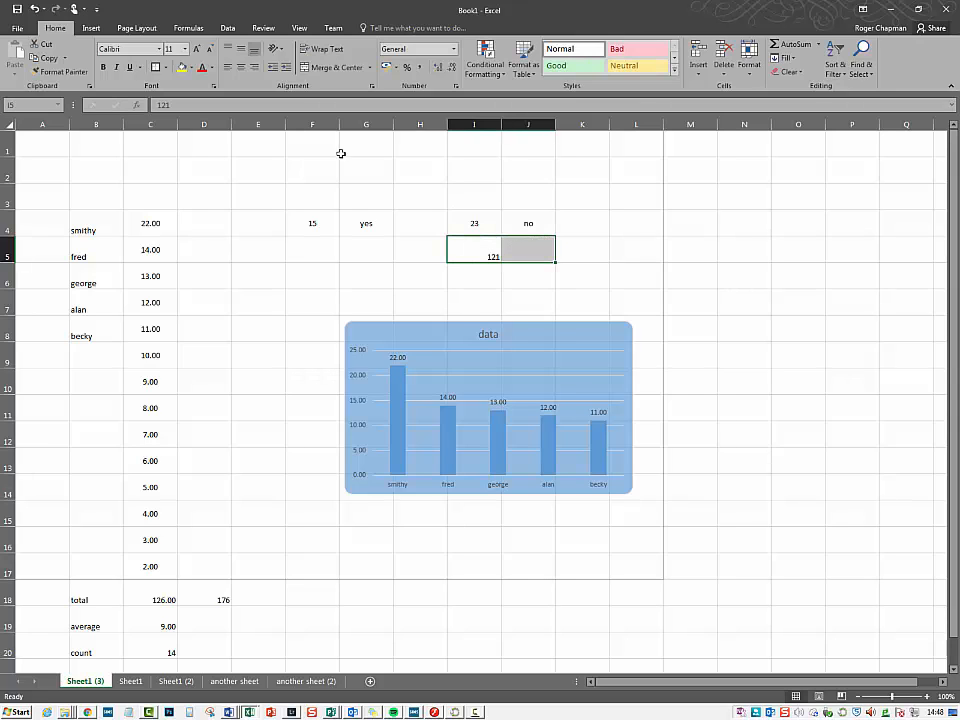
click(240, 48)
click(240, 67)
Insert an IF function in J5 with logical test I5<121 and "yes" if true, leaving the false value empty
click(530, 255)
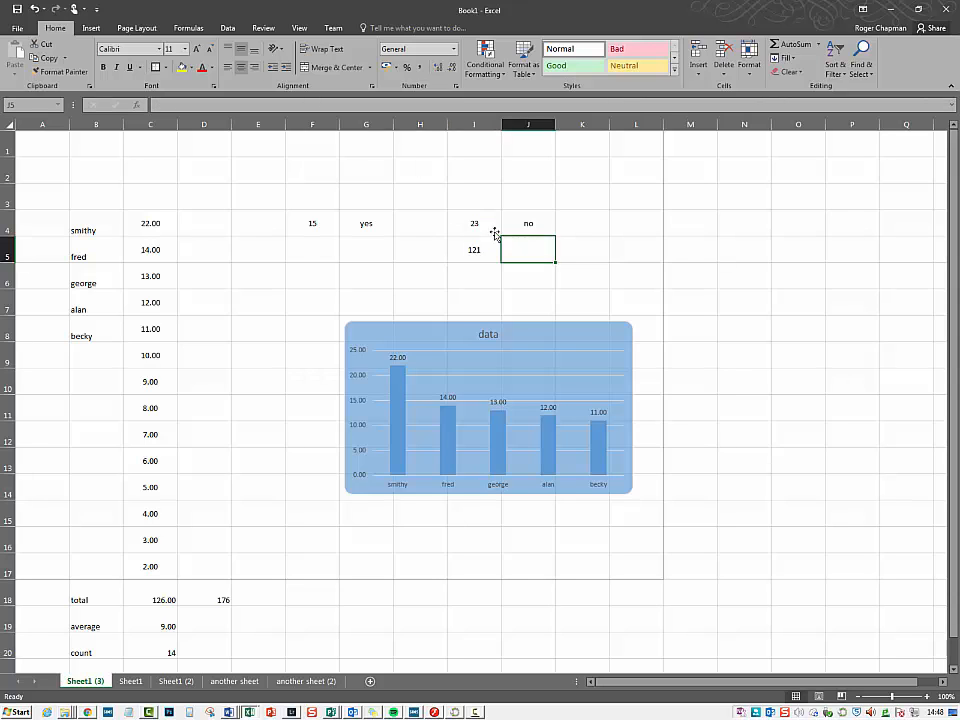
click(137, 104)
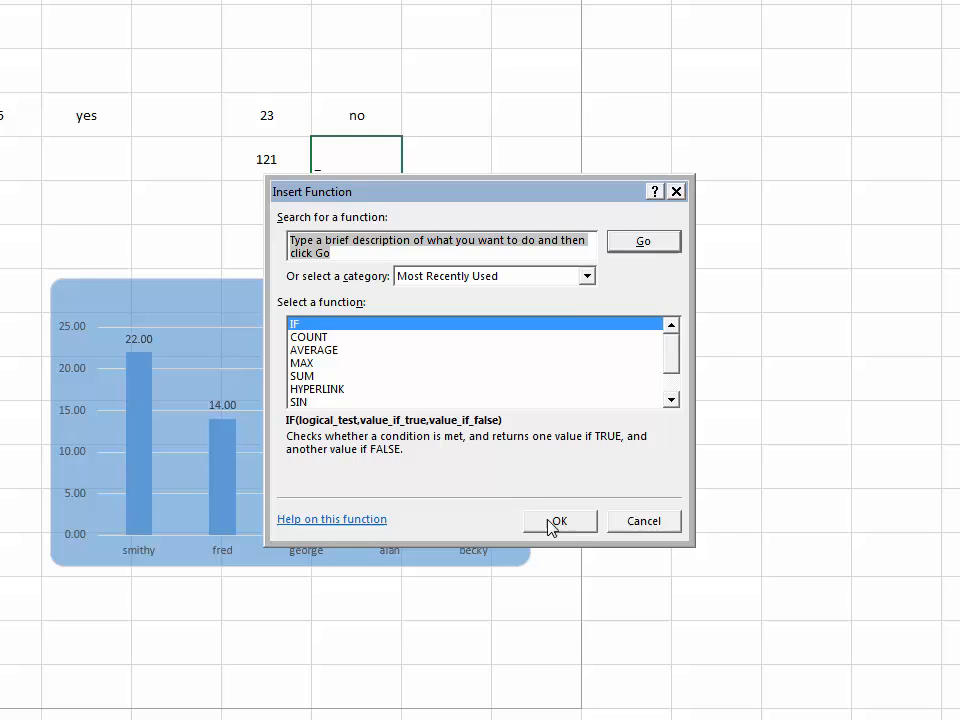
click(553, 522)
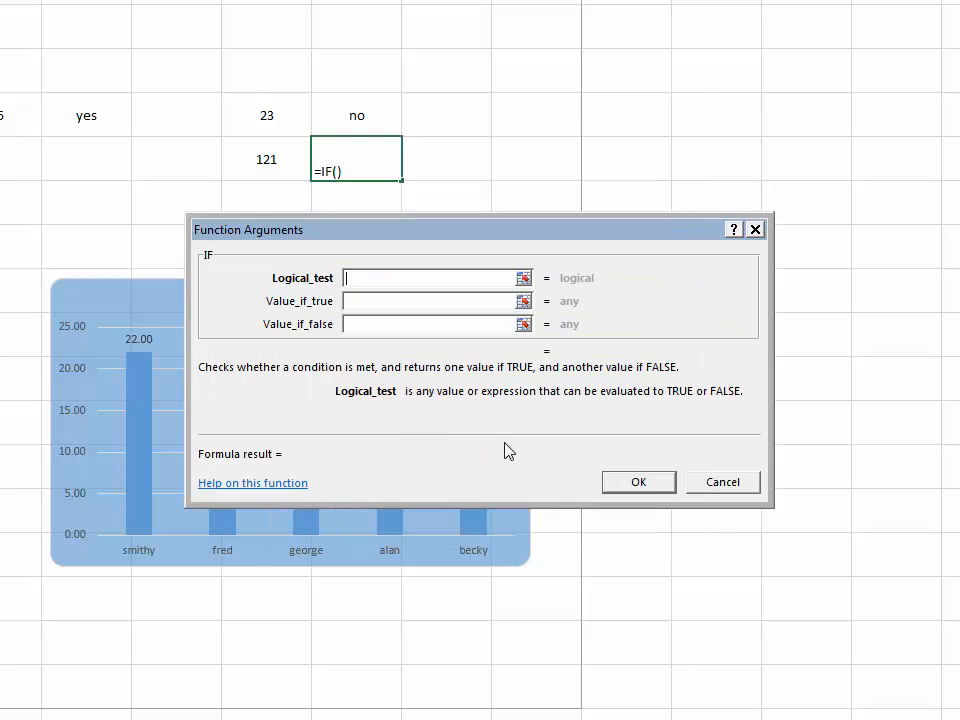
click(268, 158)
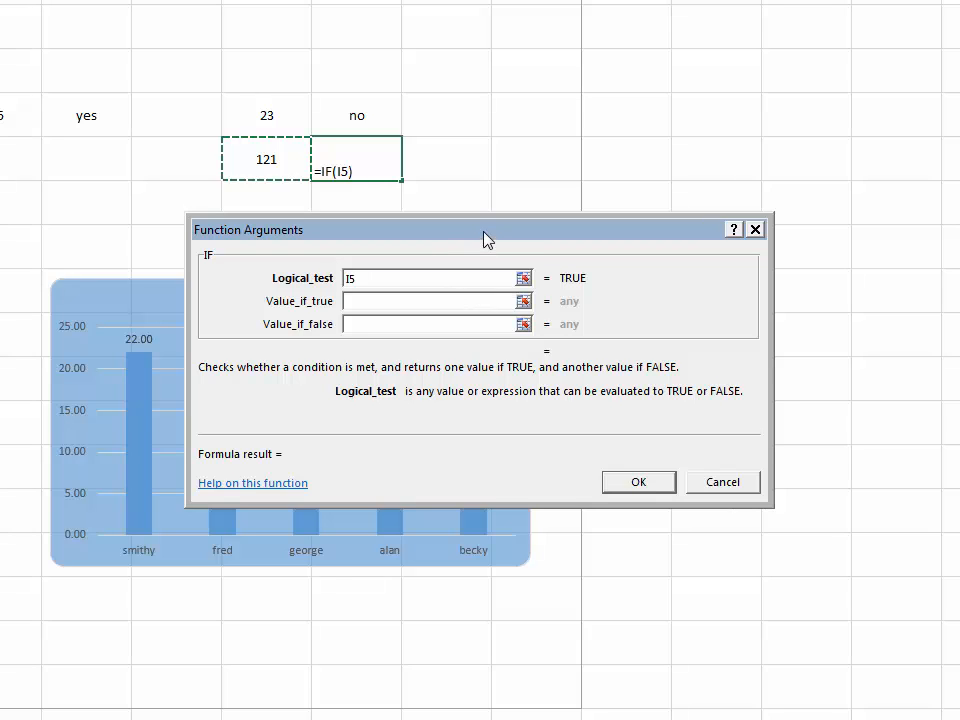
text(<)
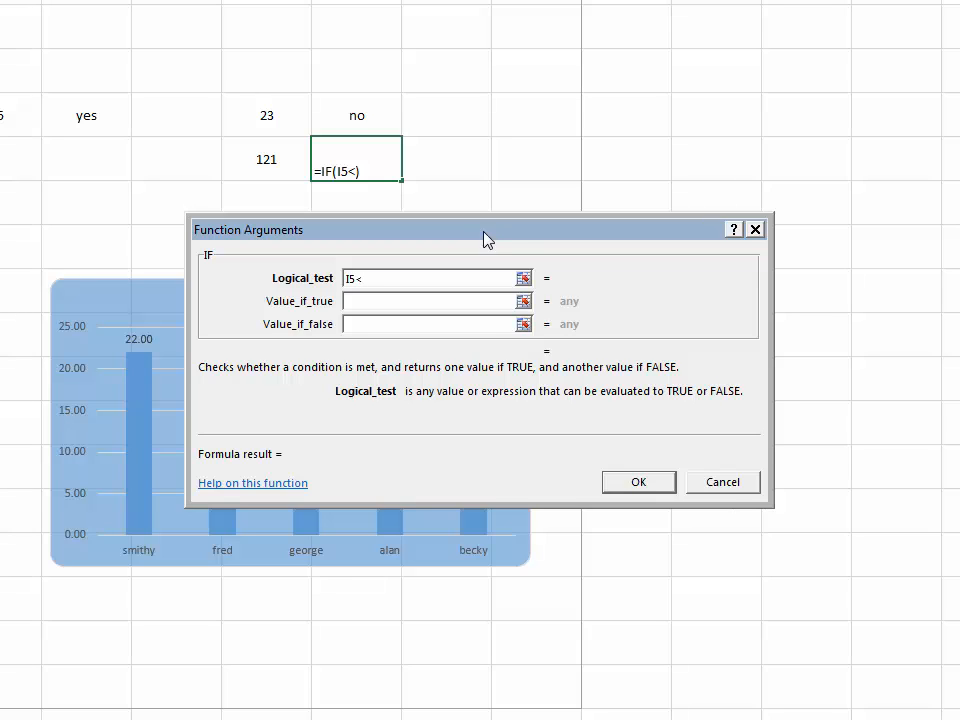
text(121)
key(Tab)
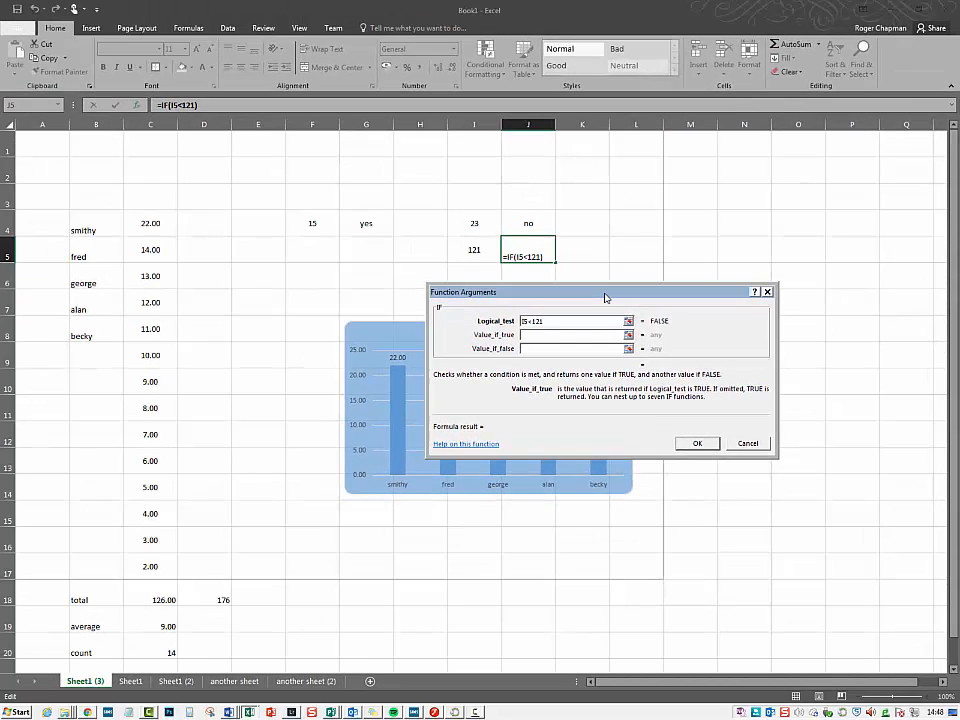
text(yes)
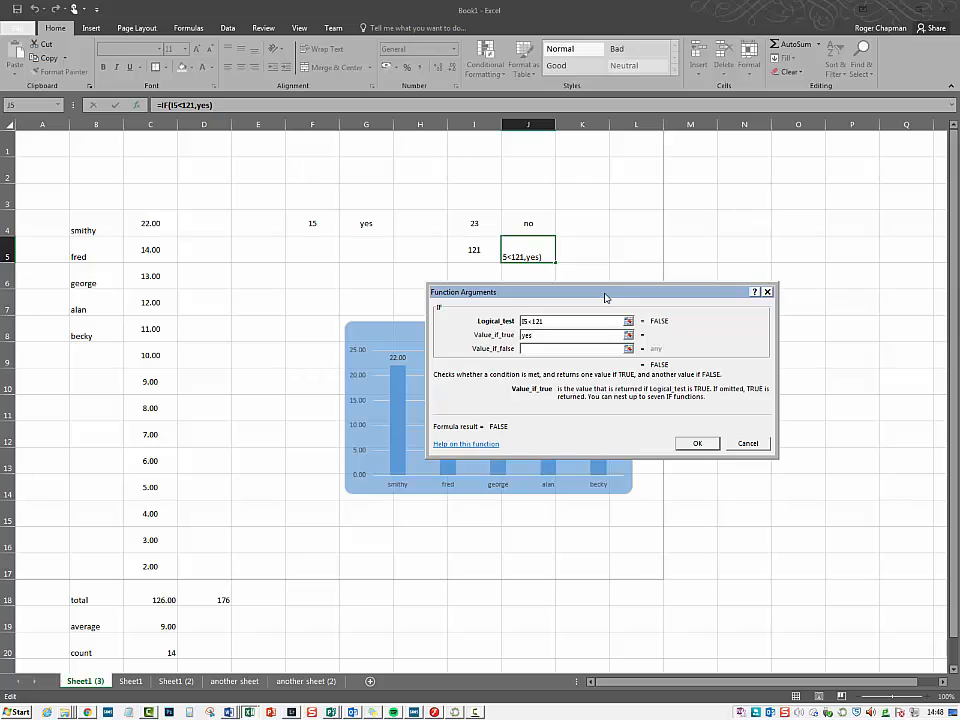
key(Tab)
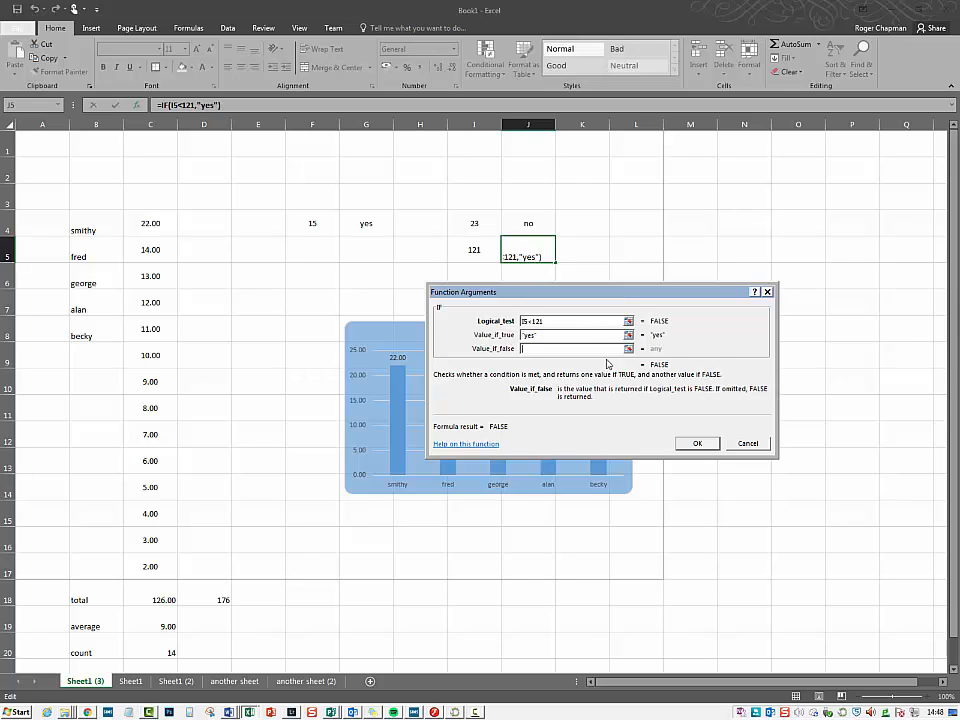
click(697, 442)
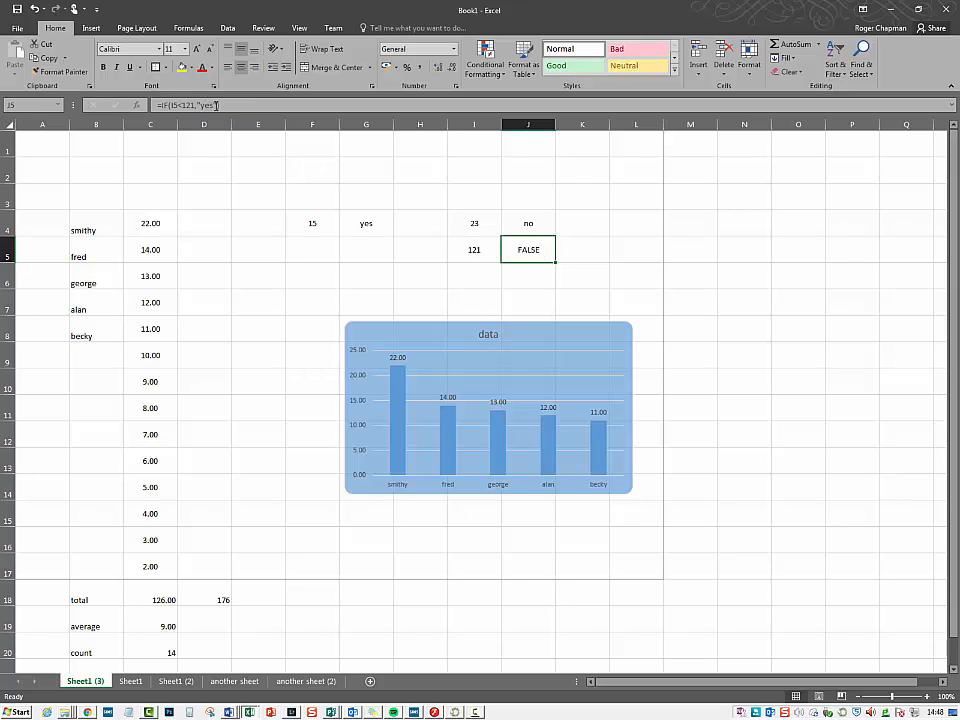
Set I5 to 114 to test the new IF function, and select J5 to review its formula
click(470, 251)
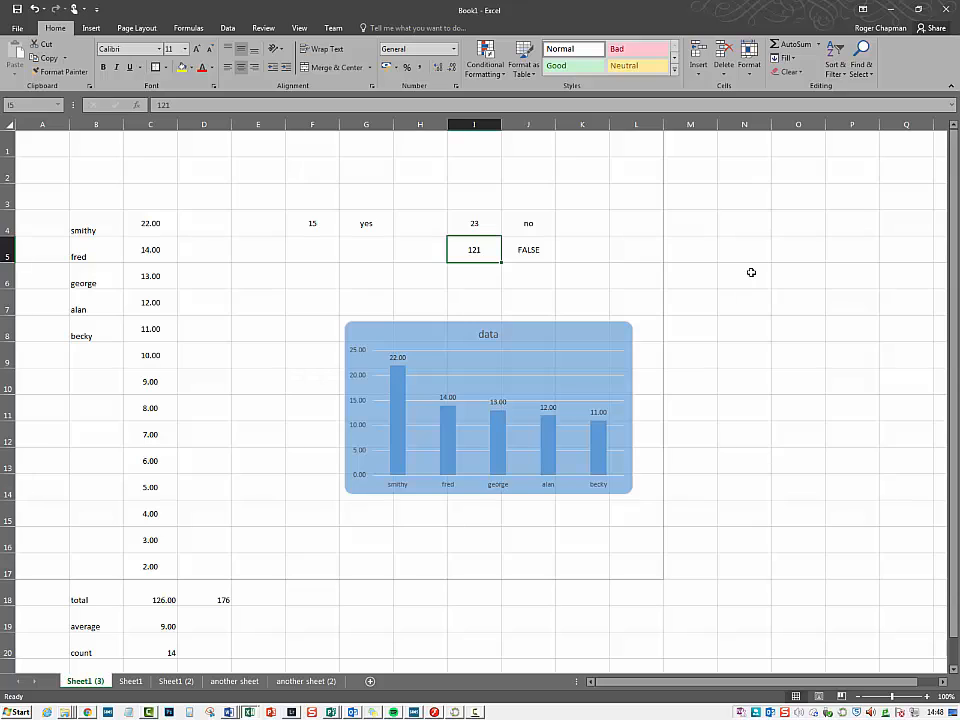
text(114)
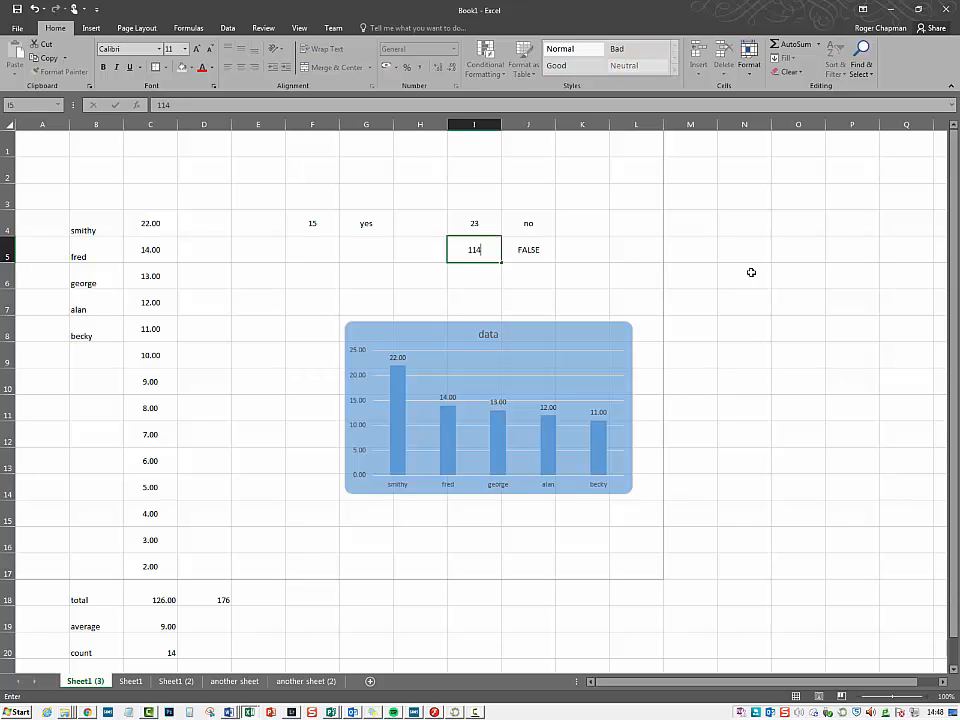
key(Return)
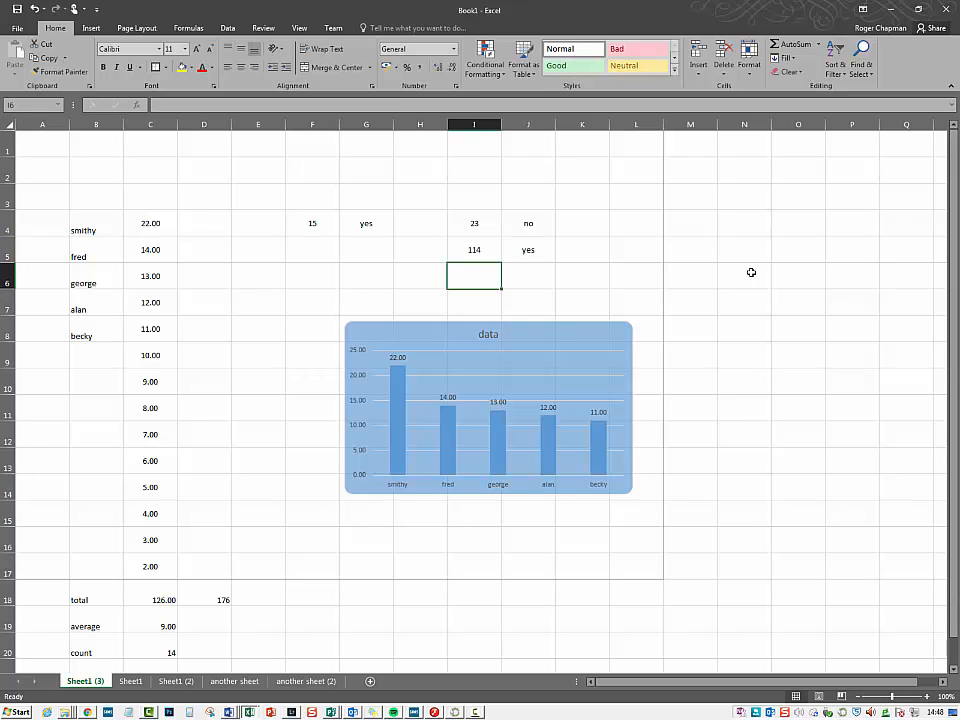
click(527, 250)
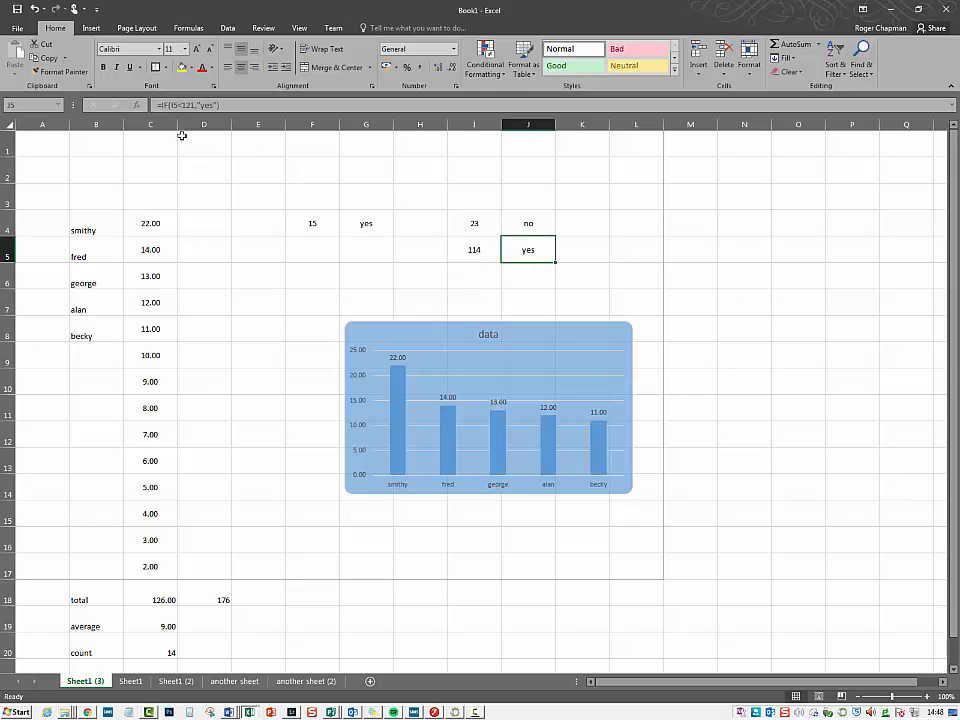